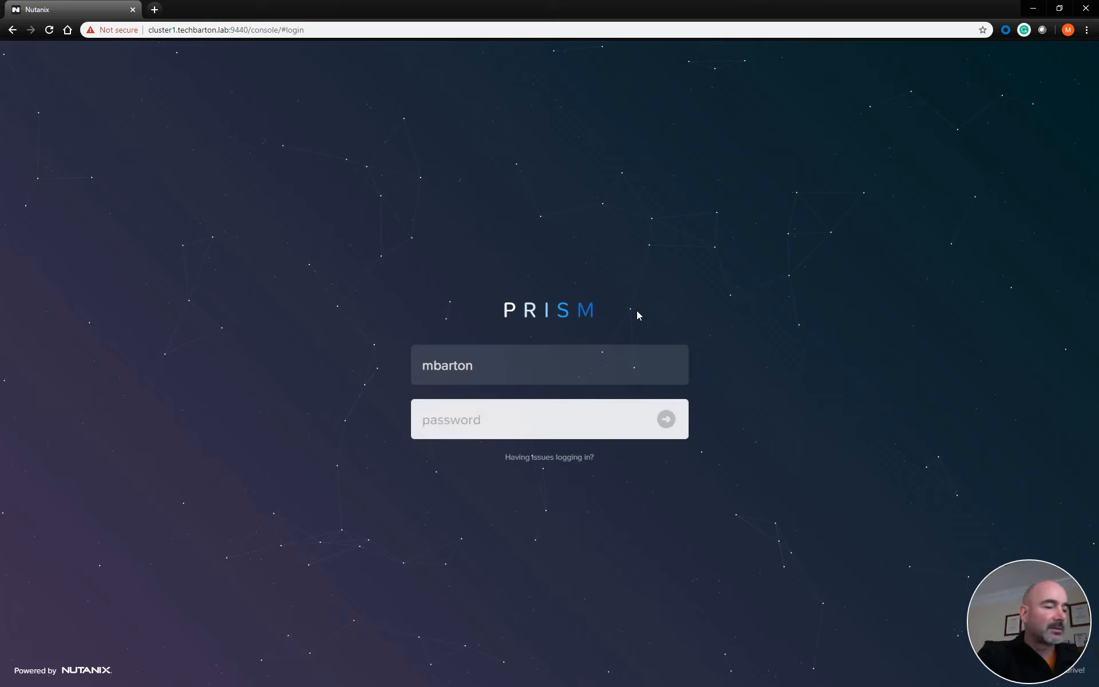
Log in to Prism with the account password and open the TechBartonCL2 cluster
text(••)
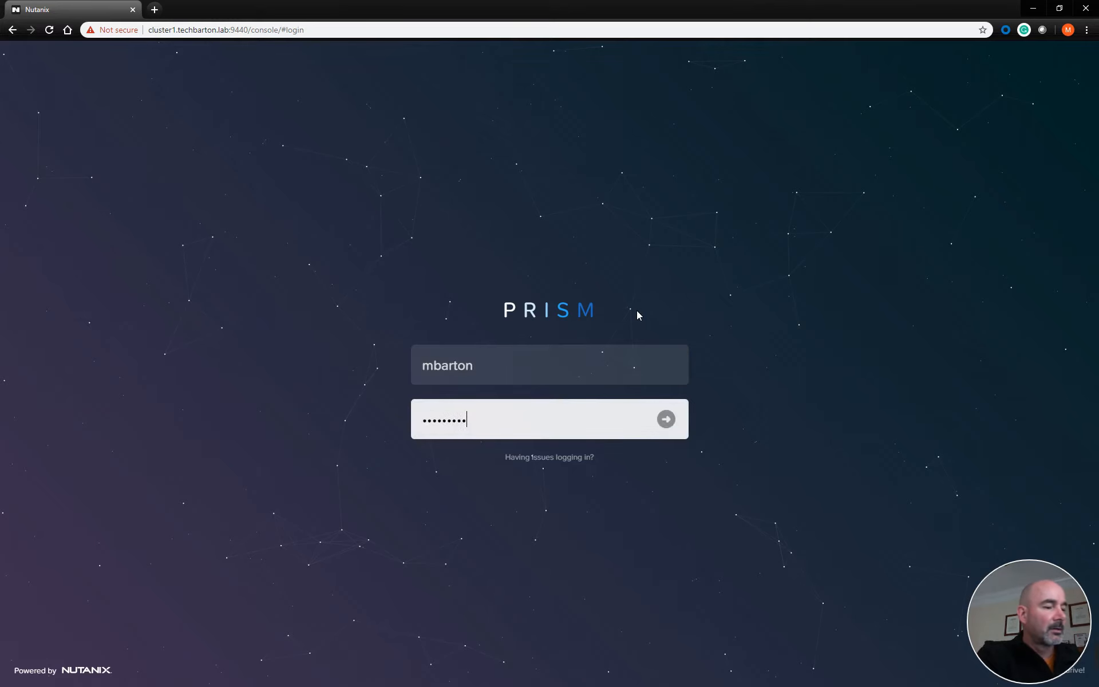
key(Return)
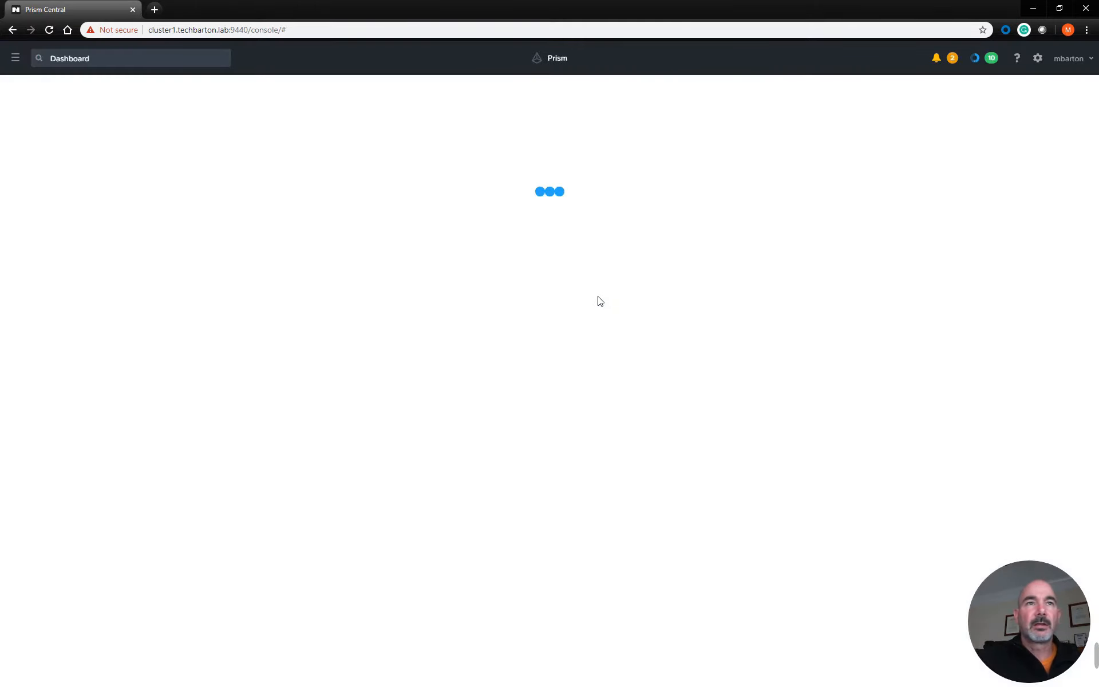
click(70, 368)
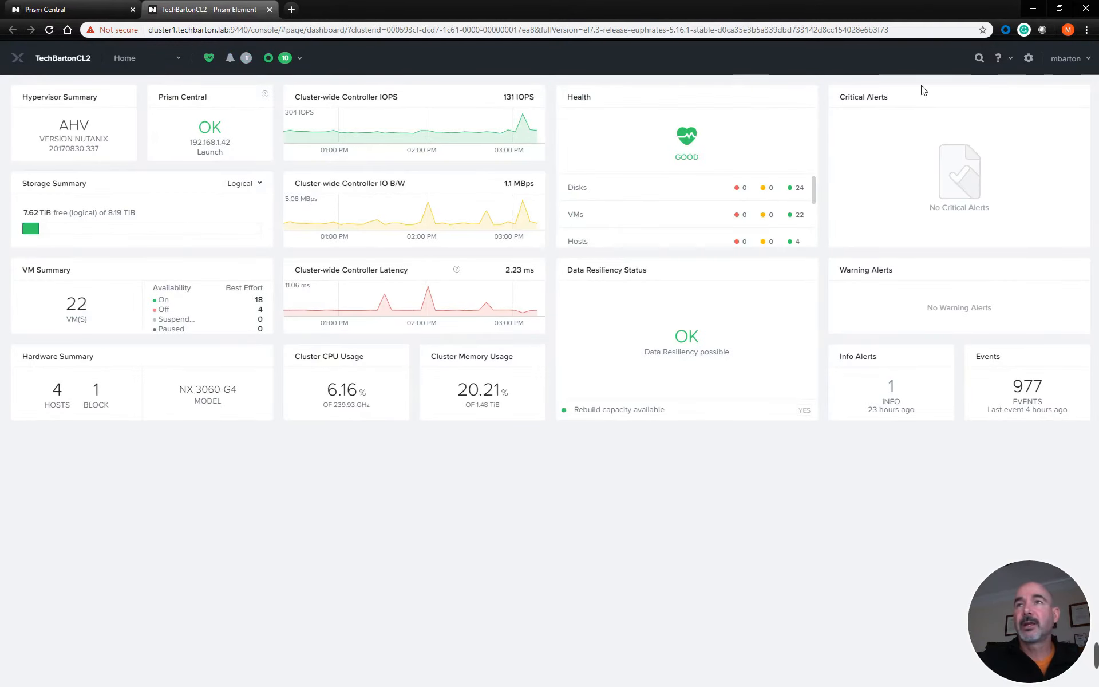
Check the cluster's current AOS version in the Upgrade Software settings
click(1026, 59)
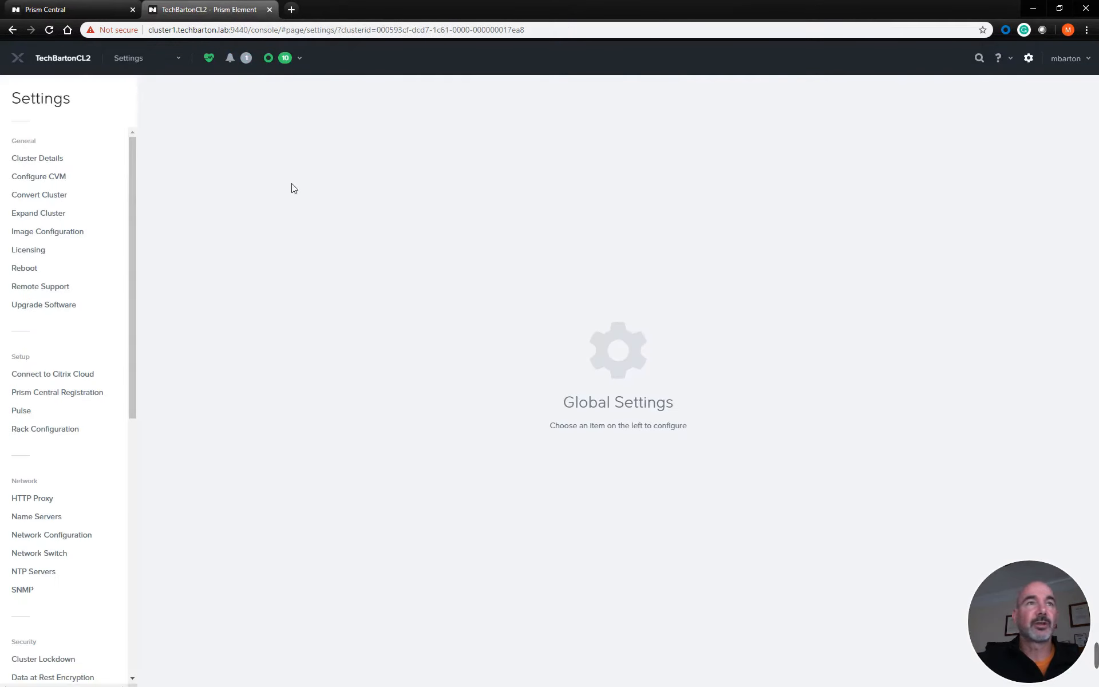
click(47, 305)
drag(497, 164, 473, 164)
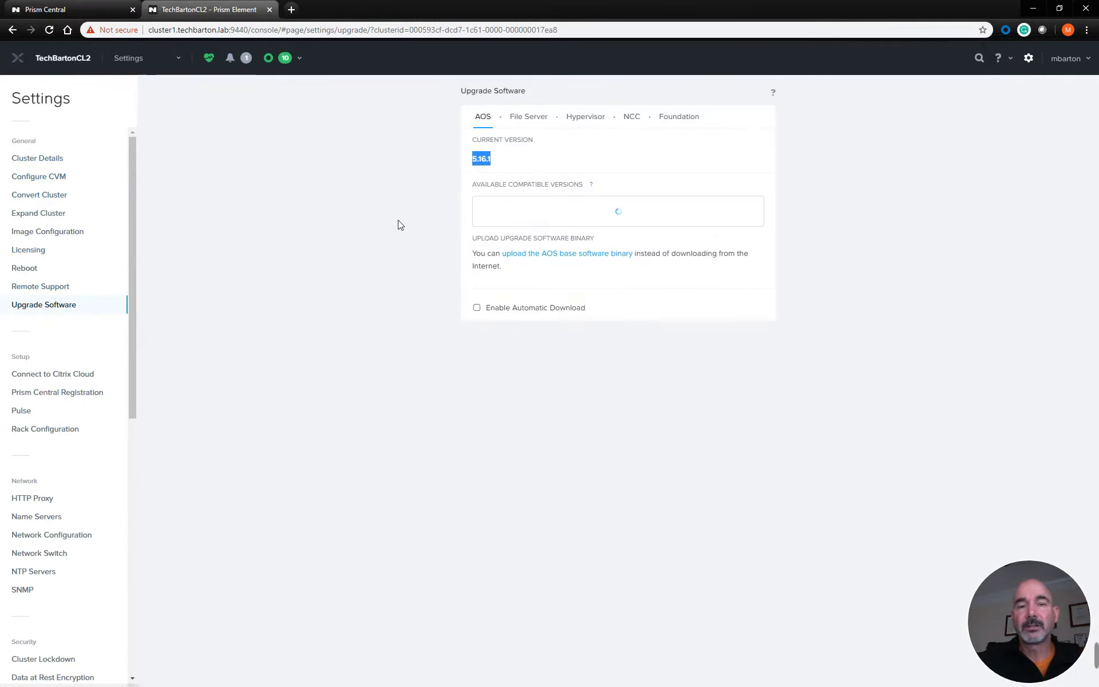
Open portal.nutanix.com in a separate browser tab and examine the AOS releases available on its Downloads page
click(291, 10)
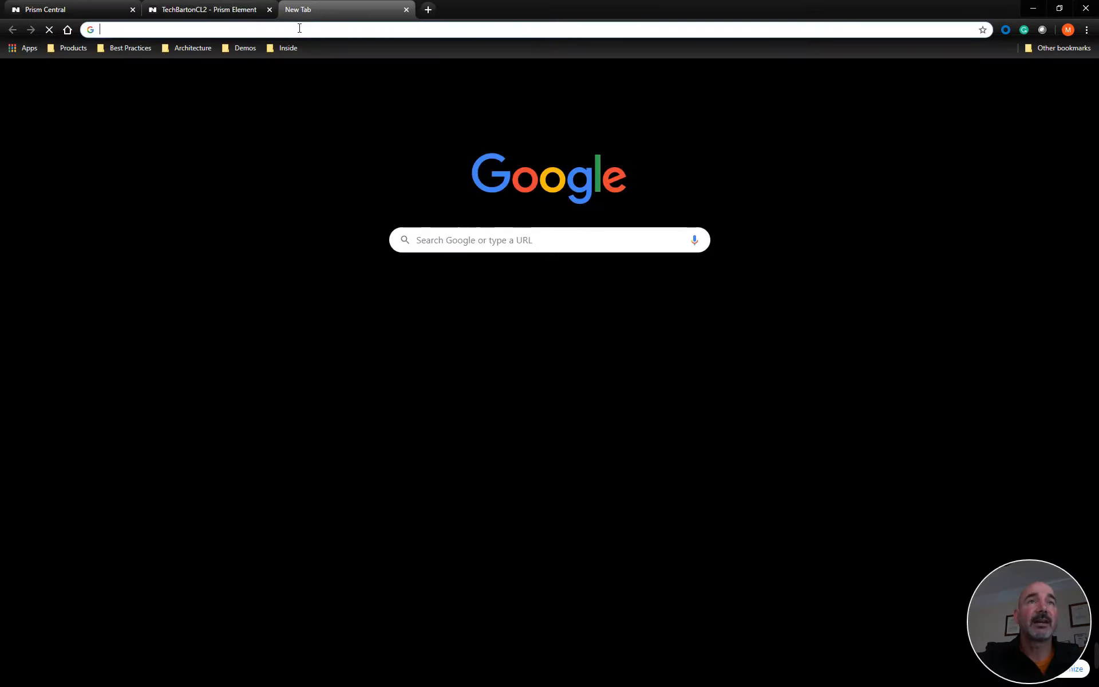
text(por)
key(Return)
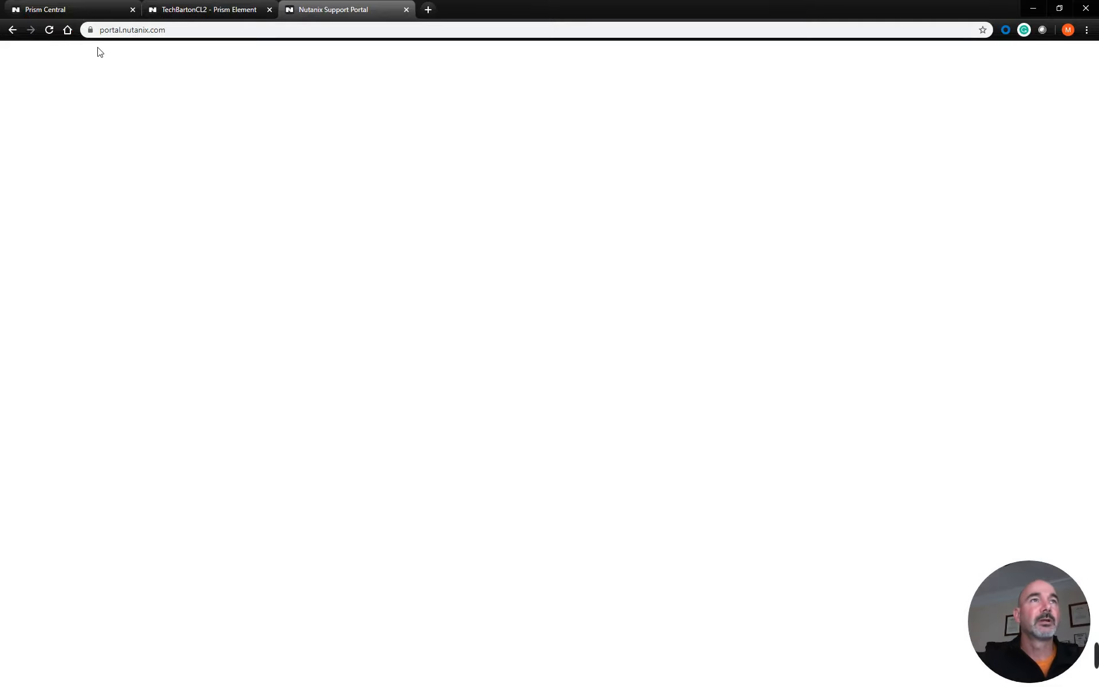
click(16, 58)
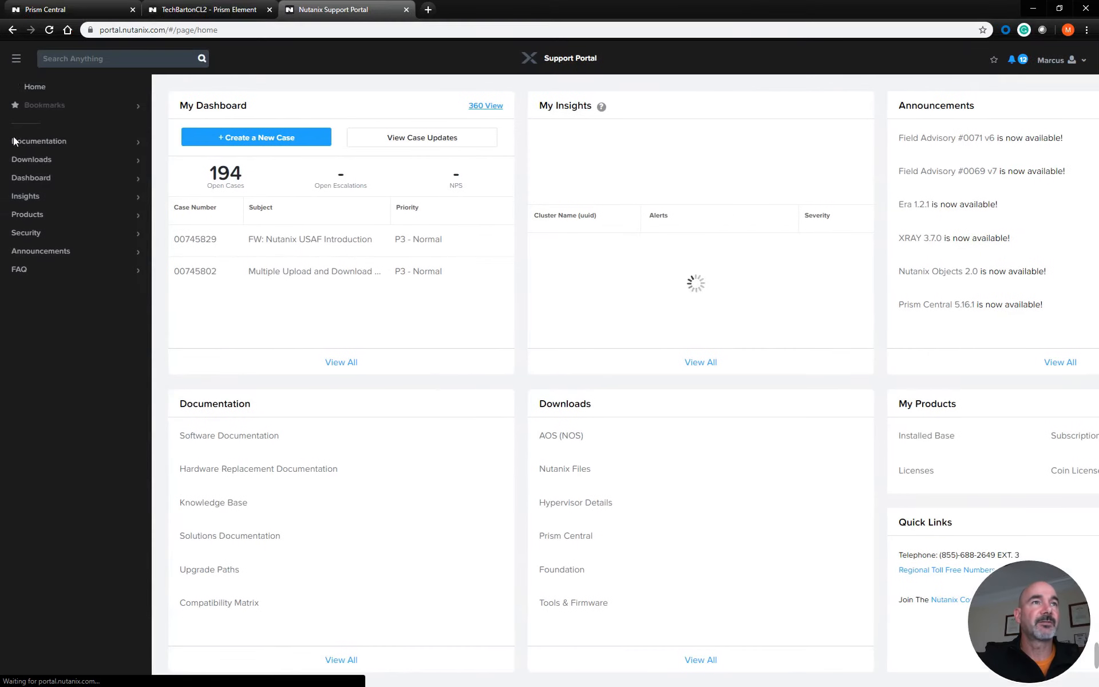
click(25, 160)
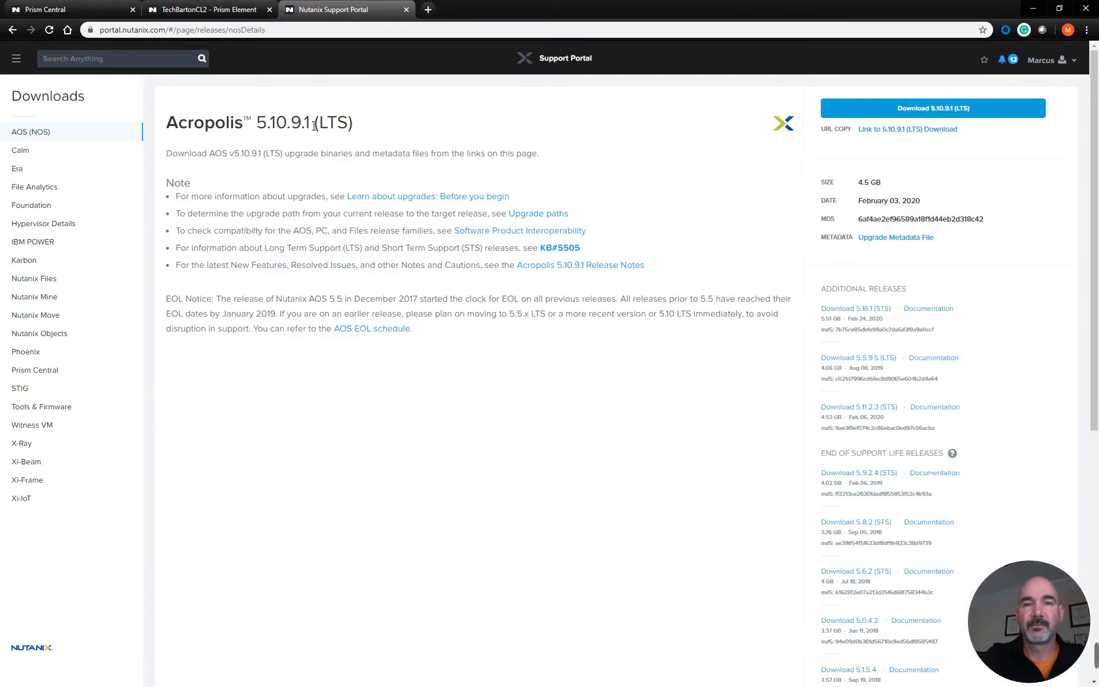
drag(314, 125, 260, 125)
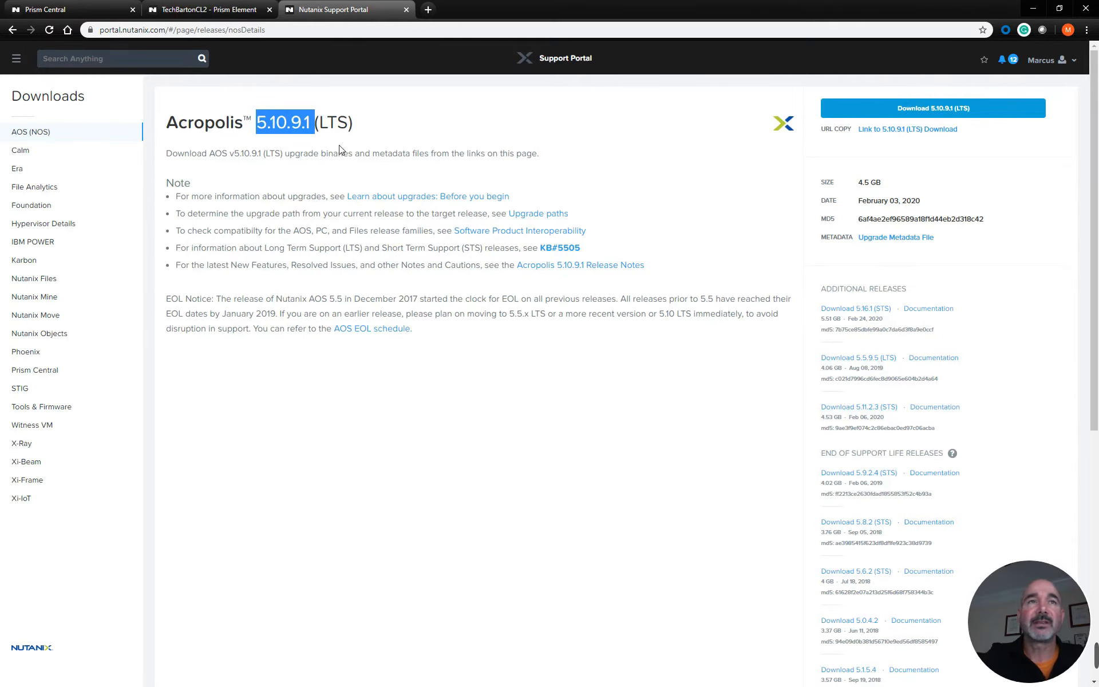
click(259, 123)
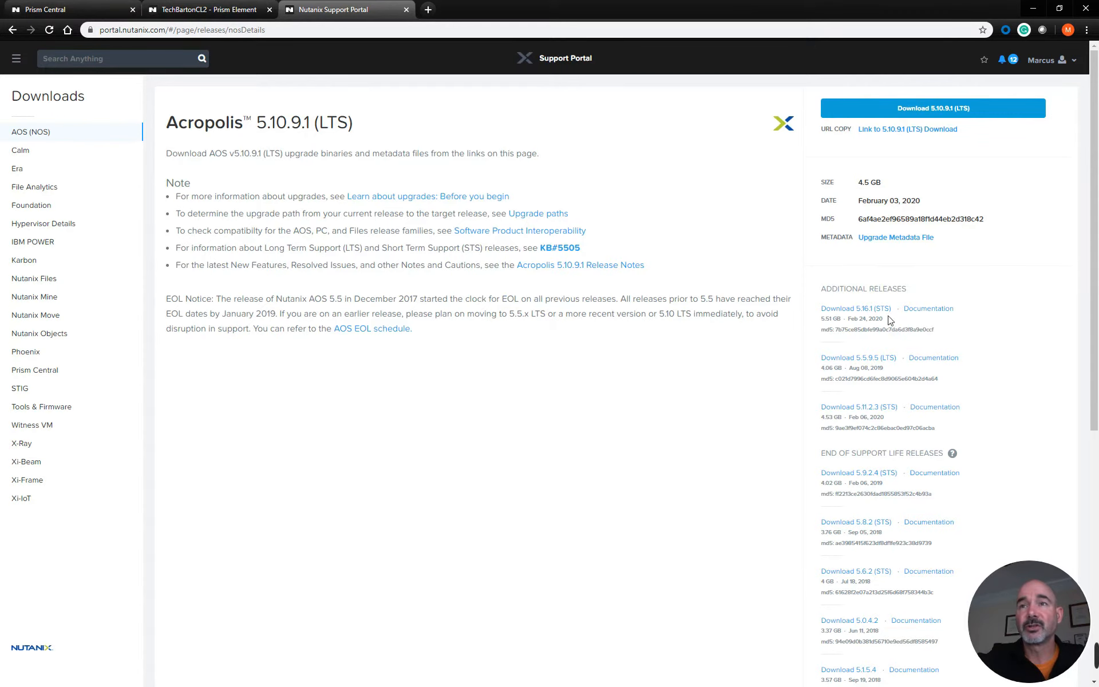
Return to the TechBartonCL2 cluster and filter its VM table by "vinny"
click(218, 10)
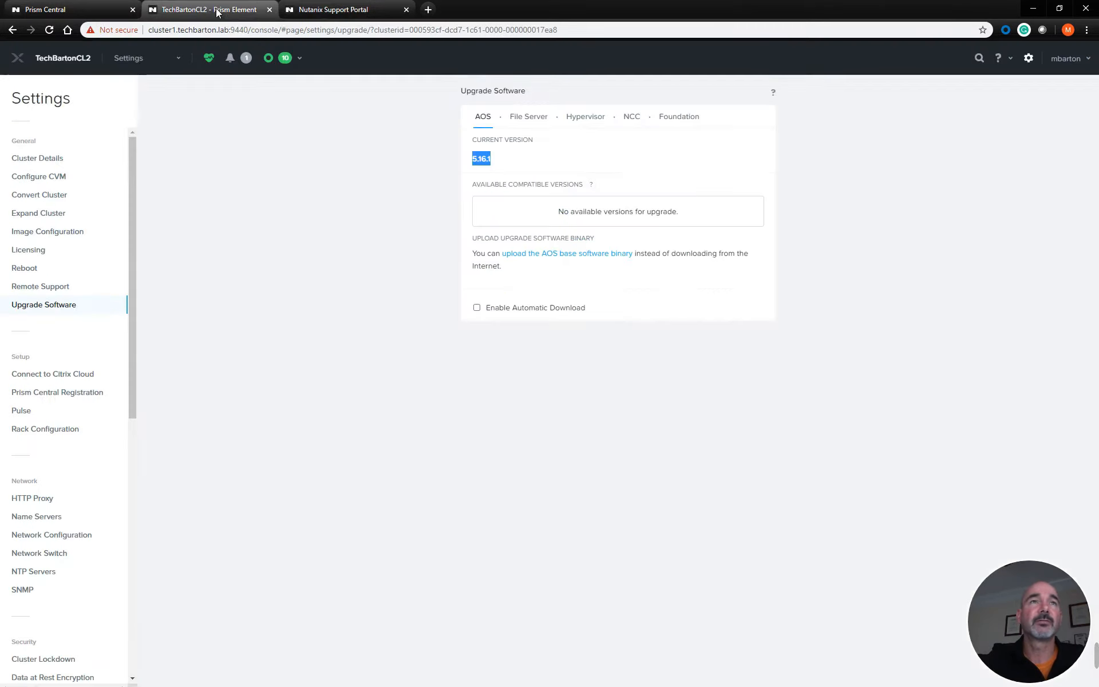
click(130, 59)
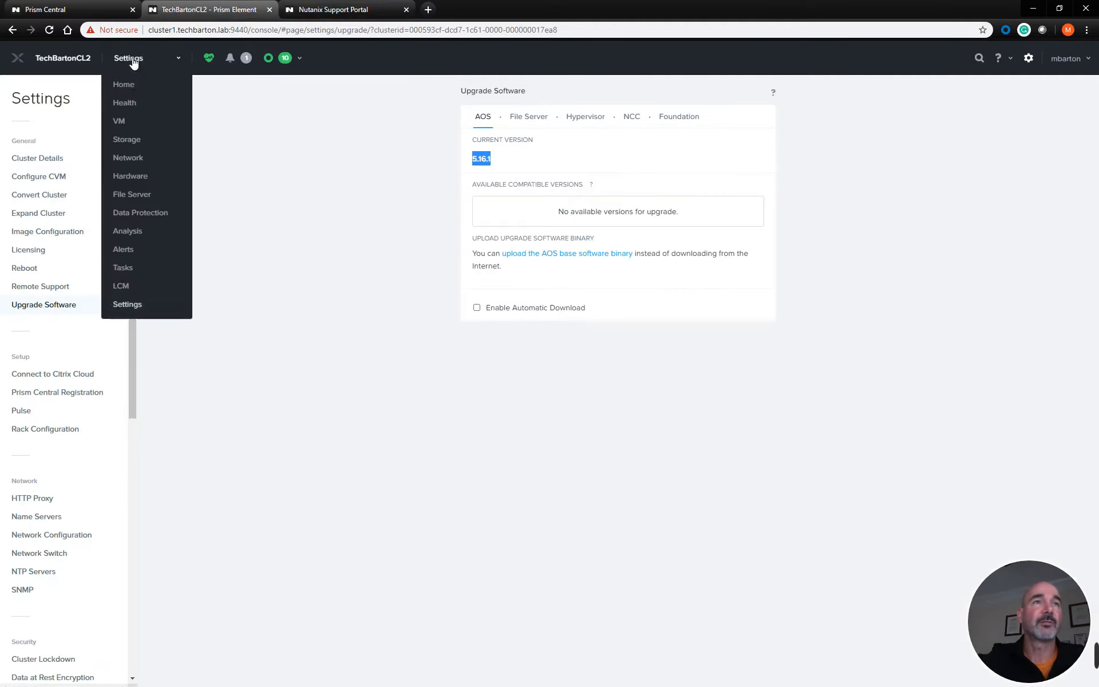
click(122, 119)
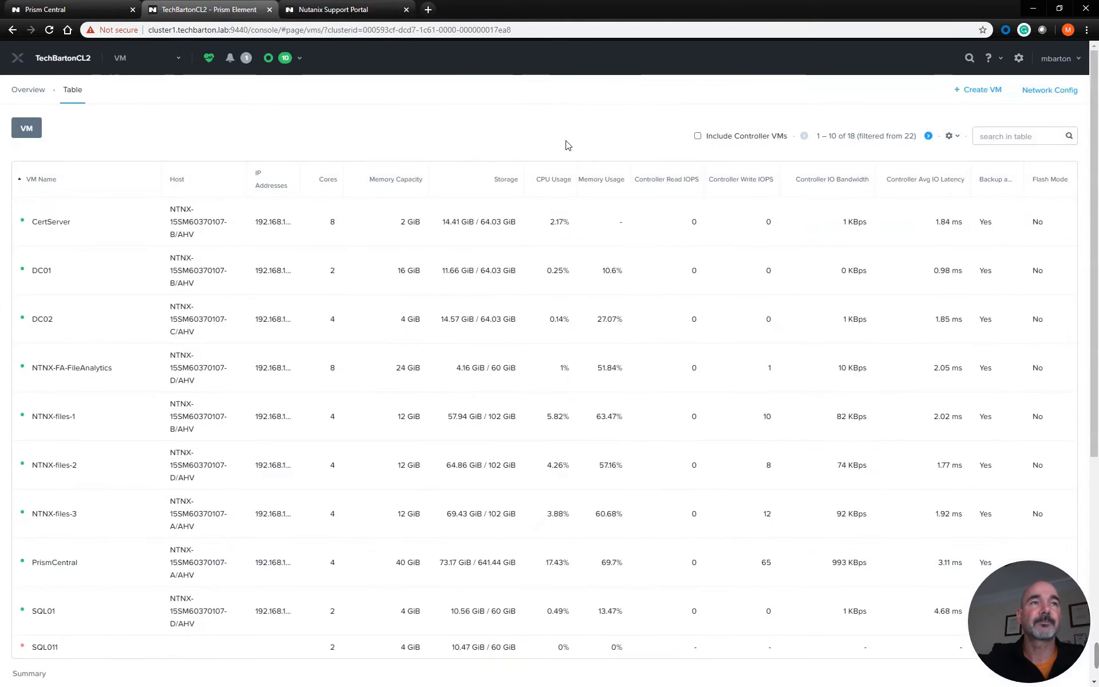
click(1022, 137)
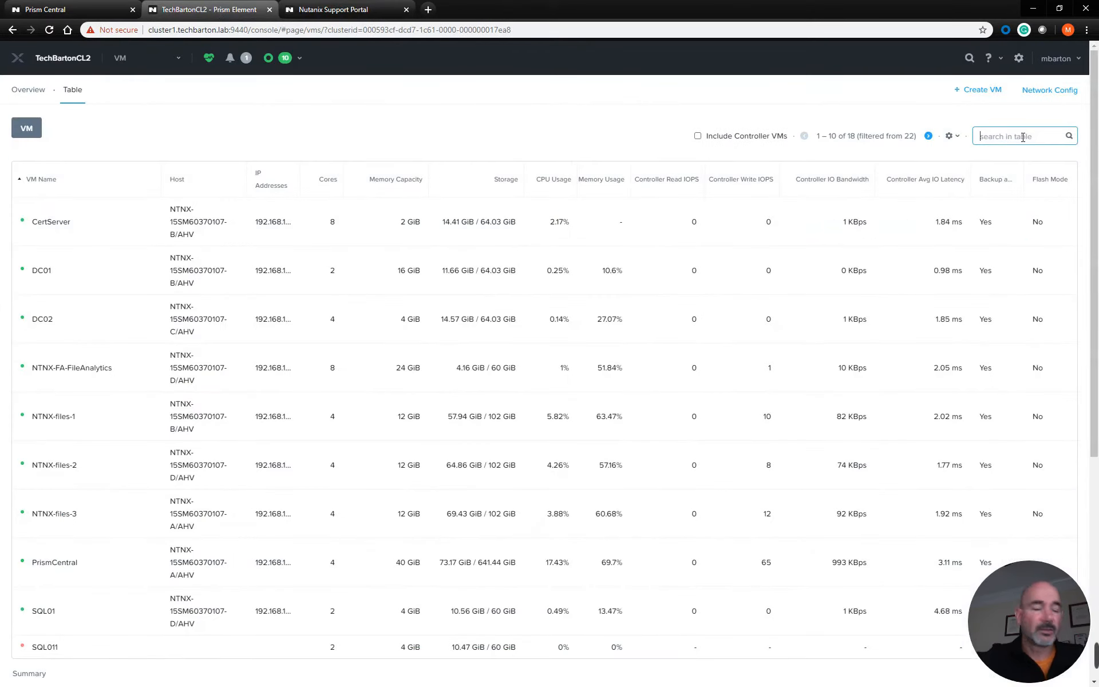
text(vinny)
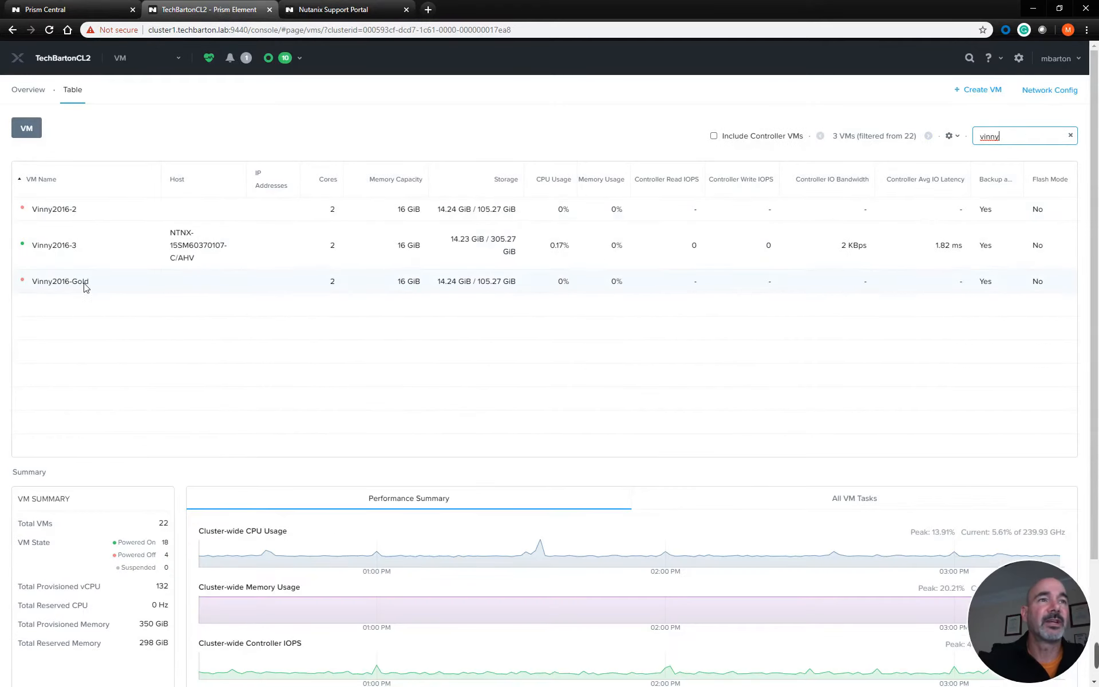
Power off the Vinny2016-3 VM using the Power off action
click(104, 248)
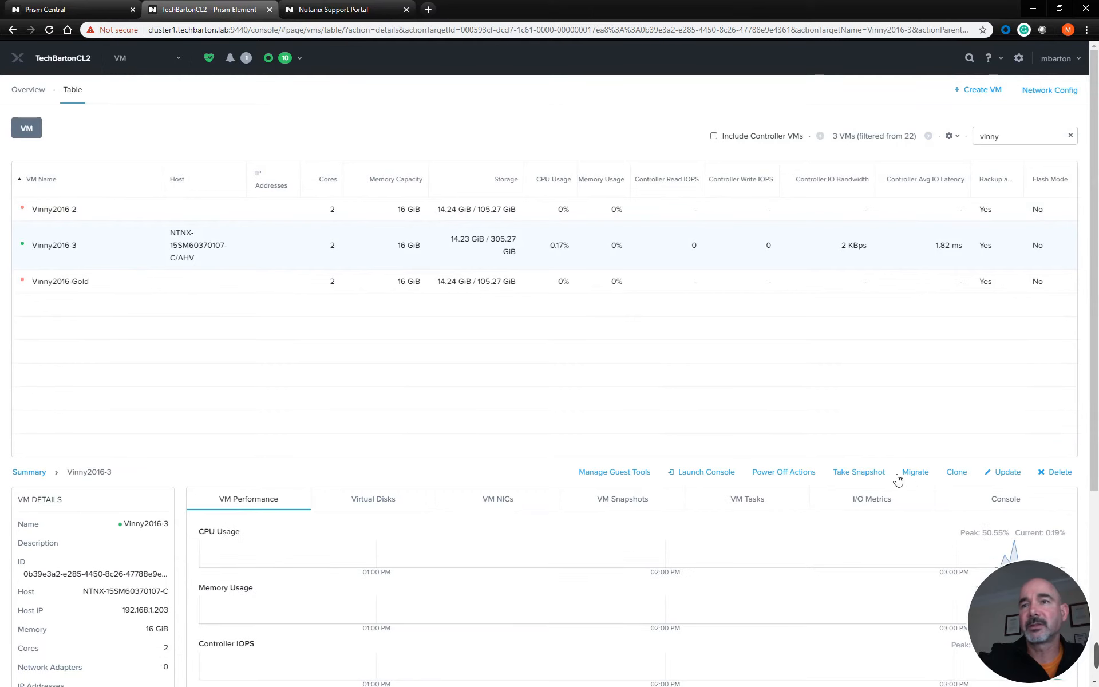
click(781, 475)
click(422, 322)
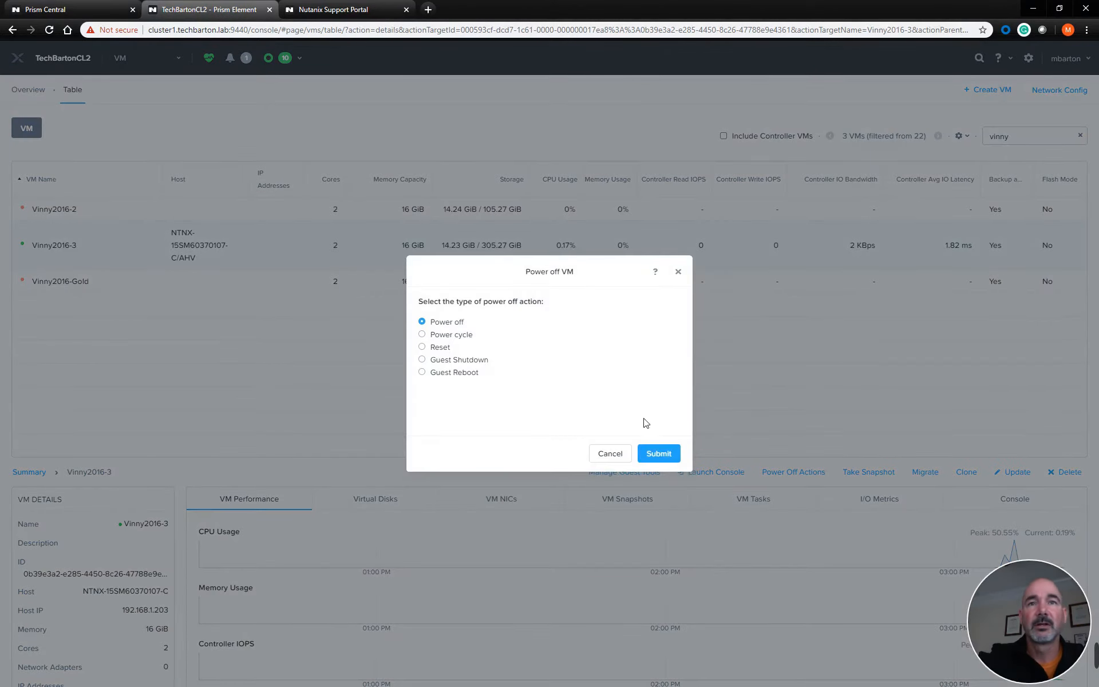
click(658, 452)
Delete the Vinny2016-2 VM together with all of its snapshots
click(102, 210)
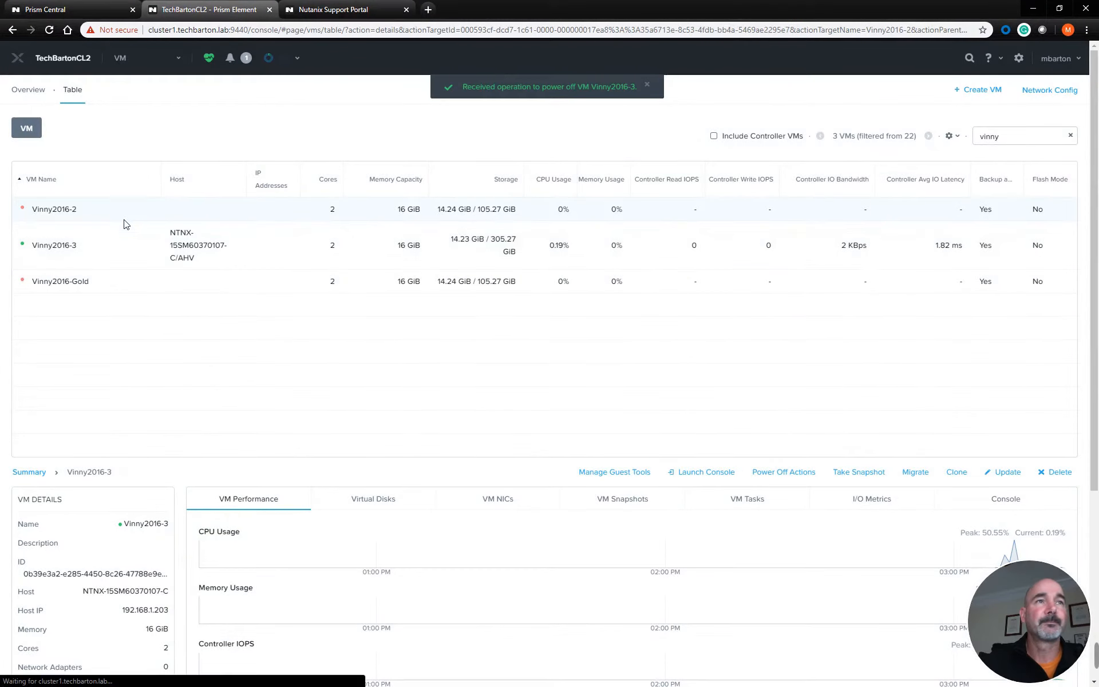
click(1058, 472)
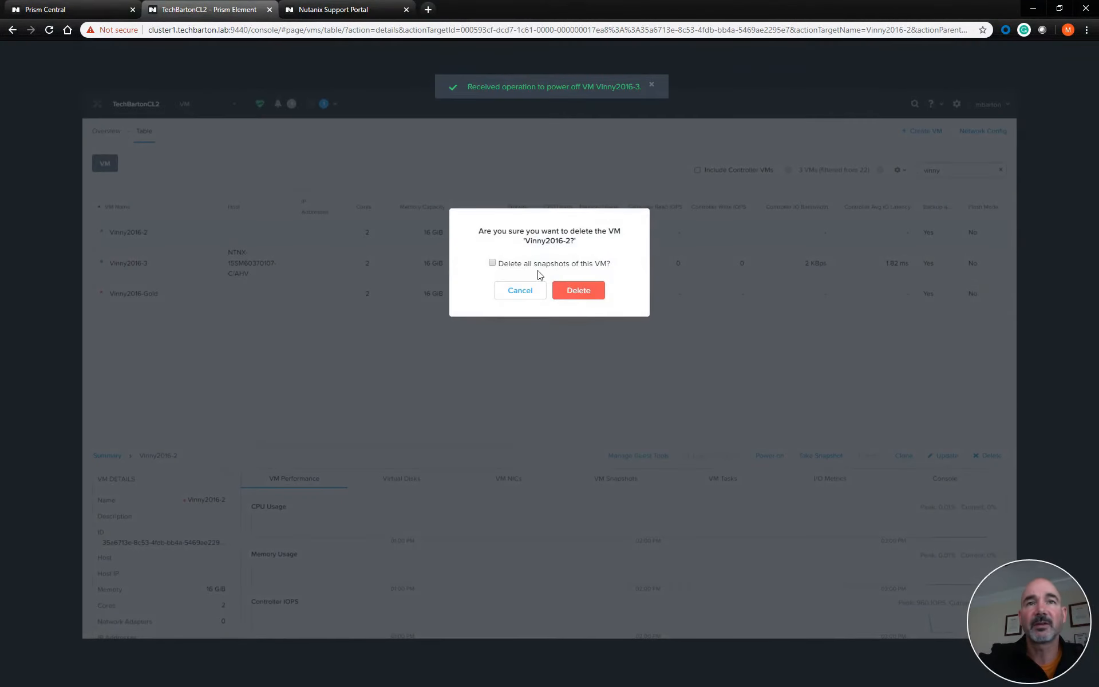
click(492, 263)
click(578, 291)
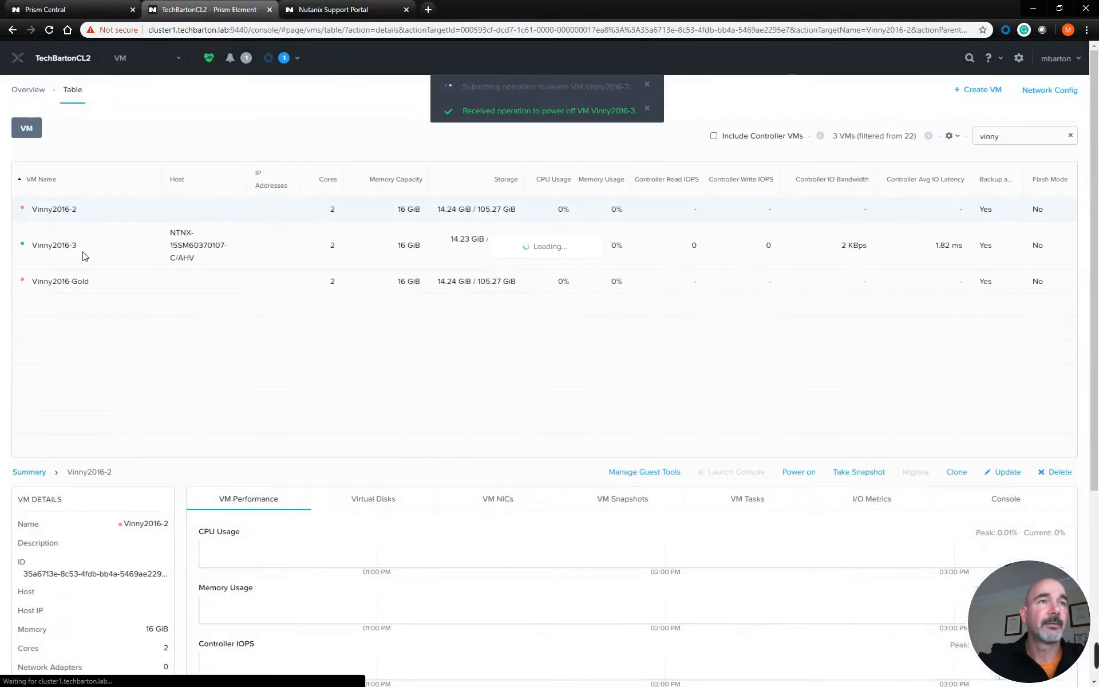
Delete the Vinny2016-3 VM together with all of its snapshots
click(69, 222)
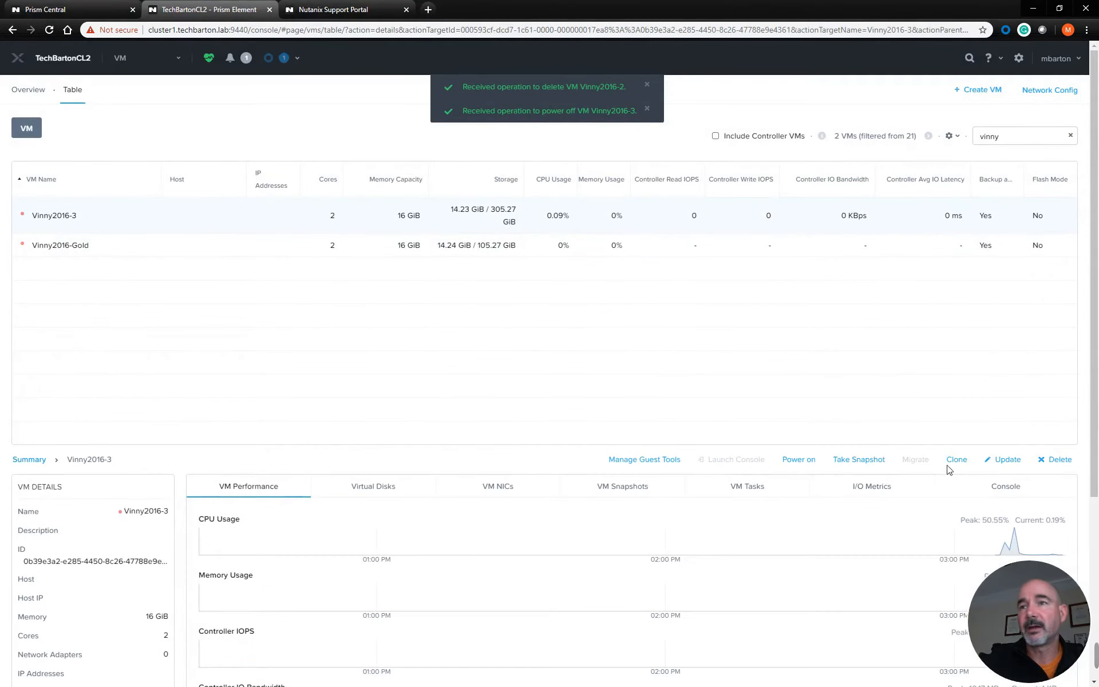
click(1058, 461)
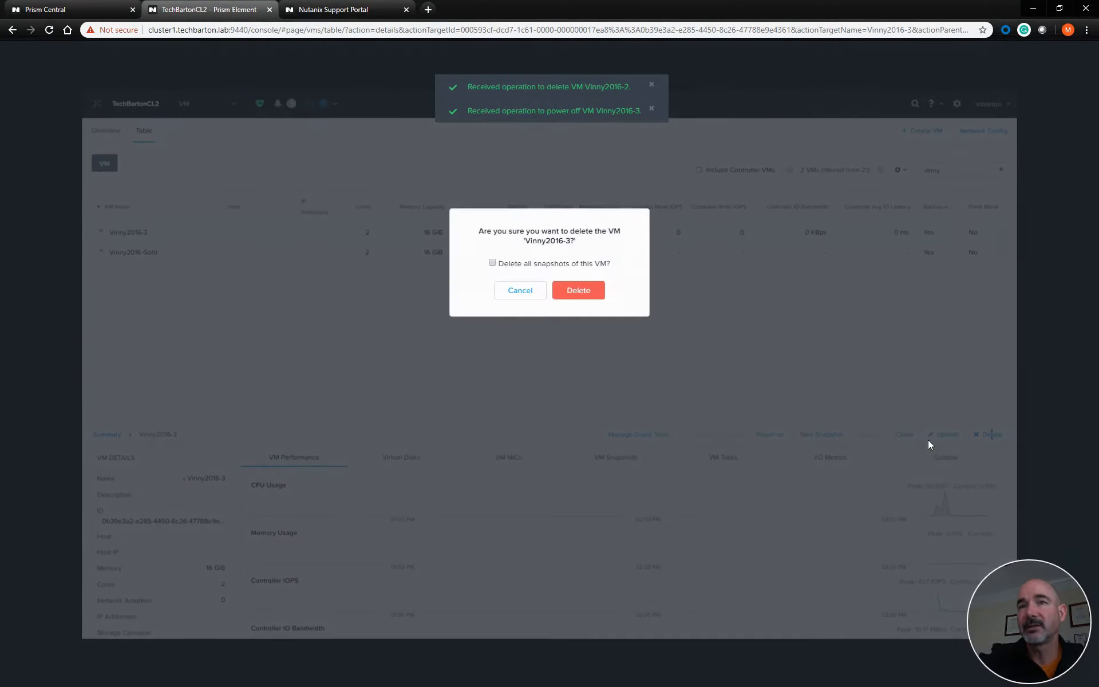
click(492, 263)
click(578, 290)
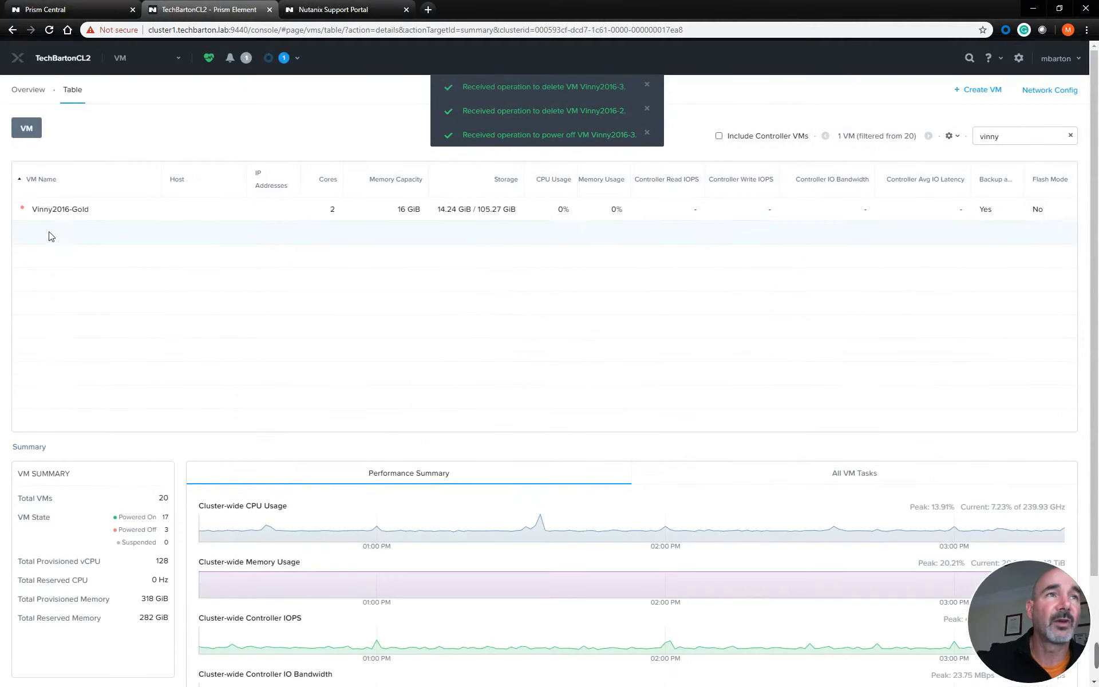
Review the Vinny2016-Gold VM's vCPU, core, memory, disk and boot configuration, and close it without saving
click(58, 210)
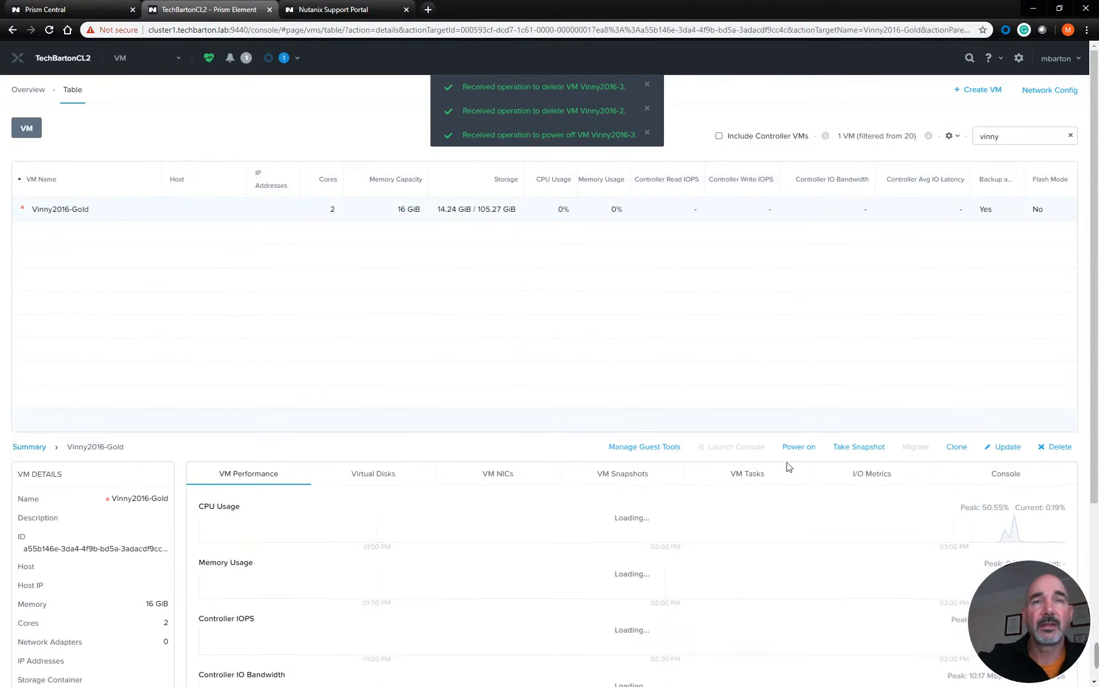
click(1007, 448)
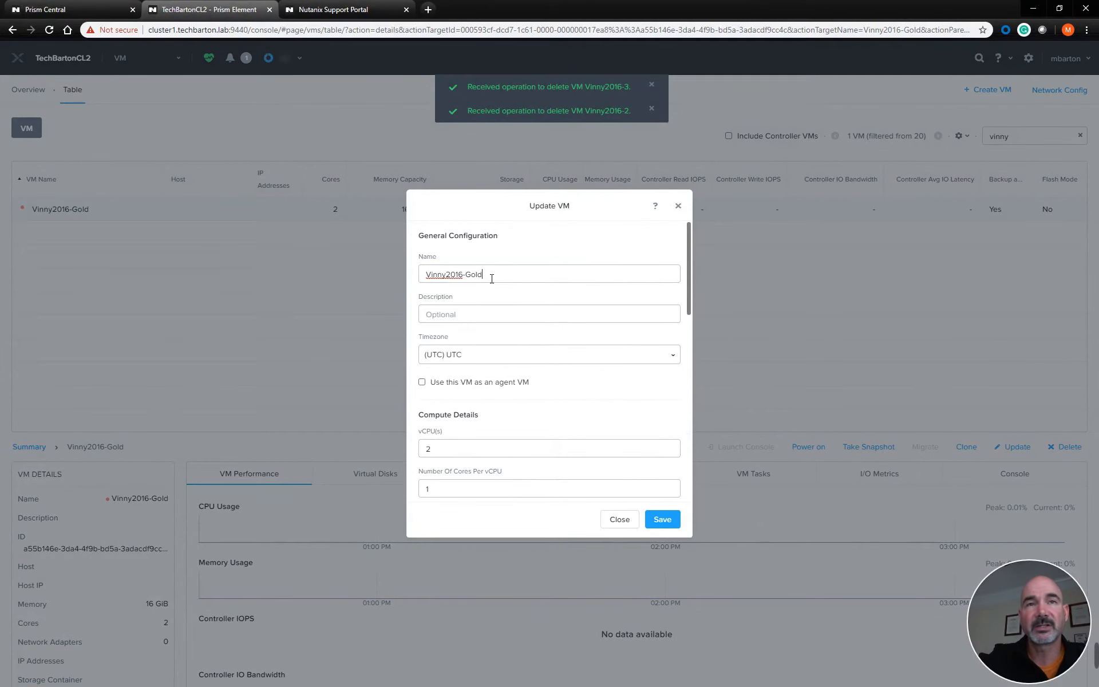
drag(495, 444, 389, 444)
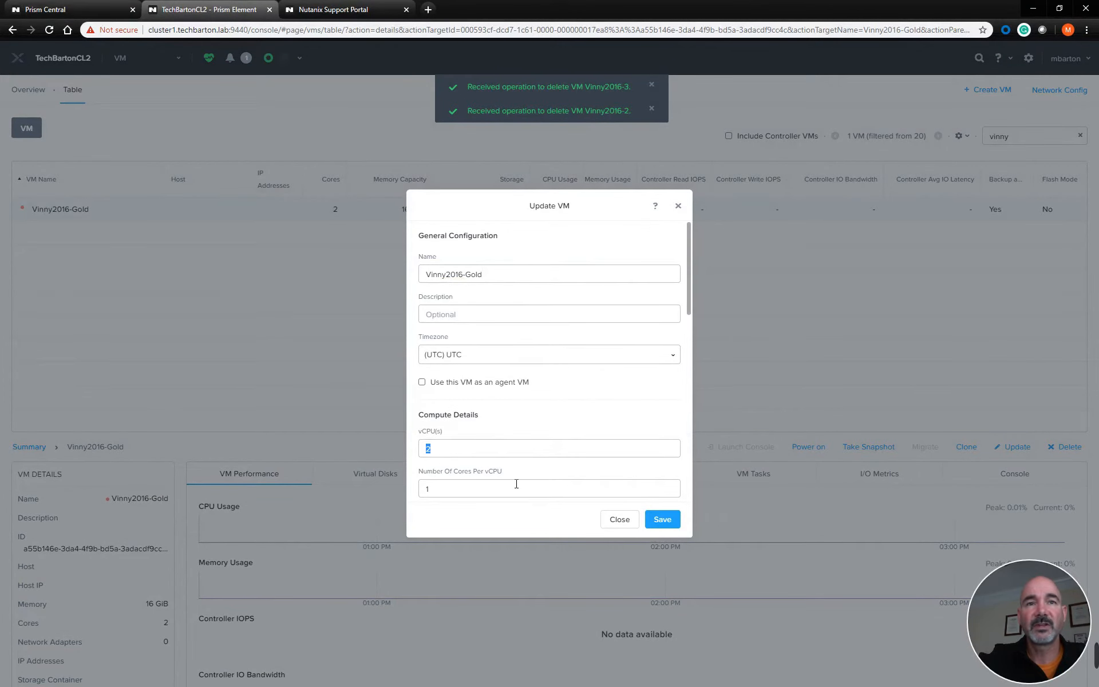
drag(472, 492, 383, 488)
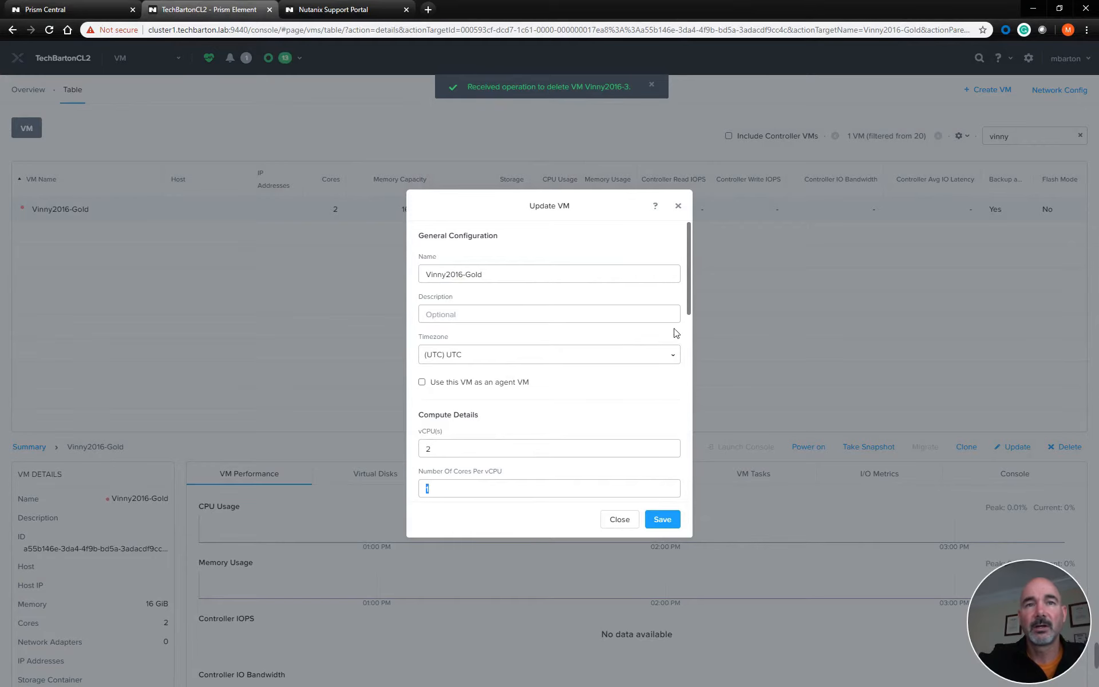
drag(689, 294, 686, 361)
double_click(448, 329)
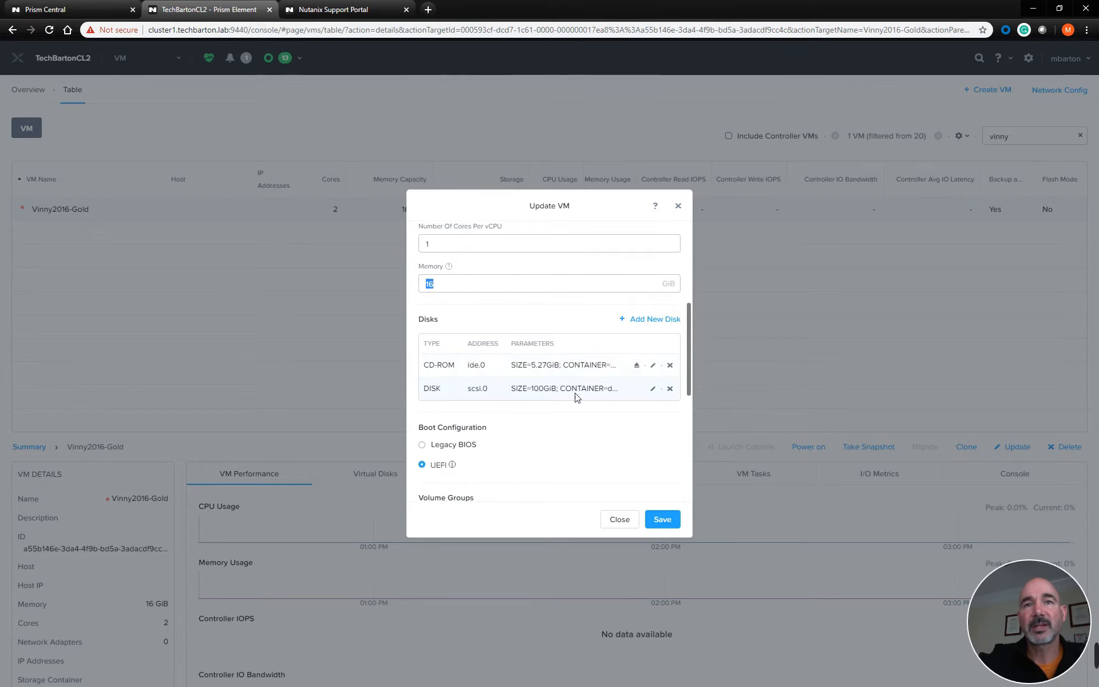
drag(558, 389, 535, 389)
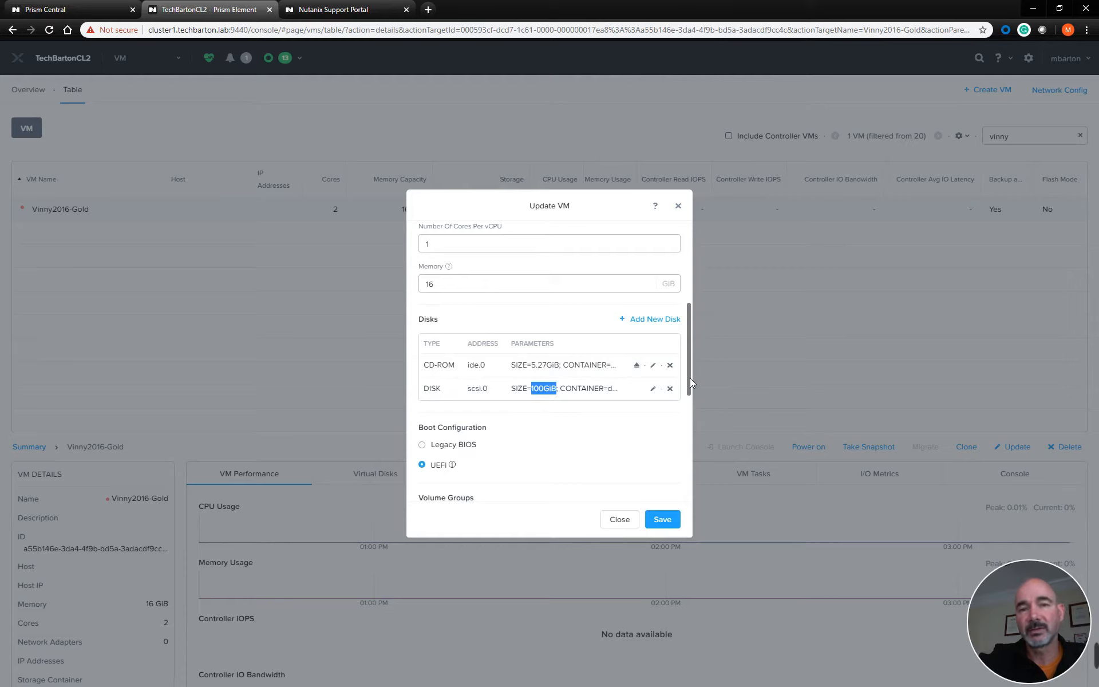
drag(688, 378, 689, 392)
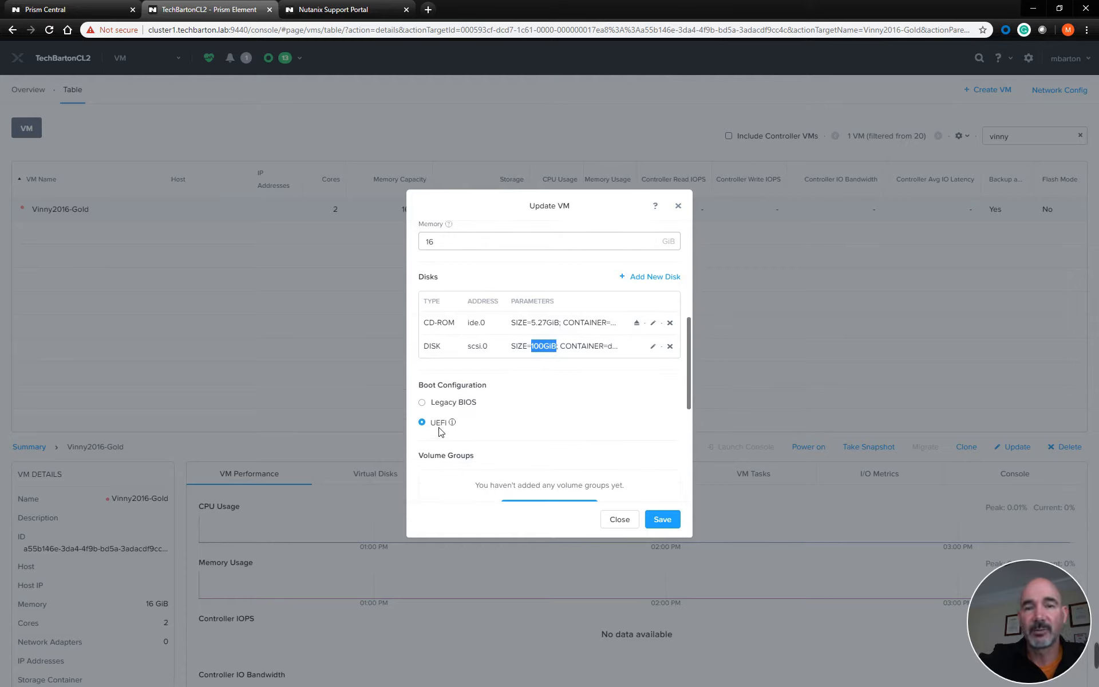
drag(686, 378, 696, 290)
click(619, 519)
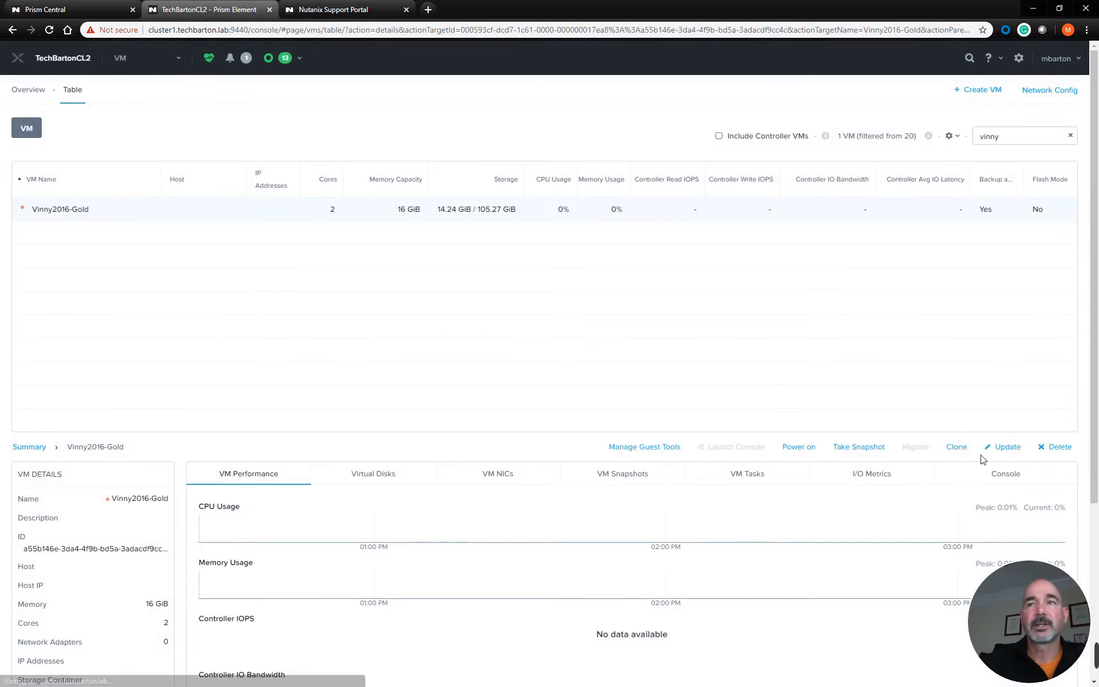
Clone Vinny2016-Gold into 2 VMs with the prefix name Vinny2016- and starting index number 1
click(957, 446)
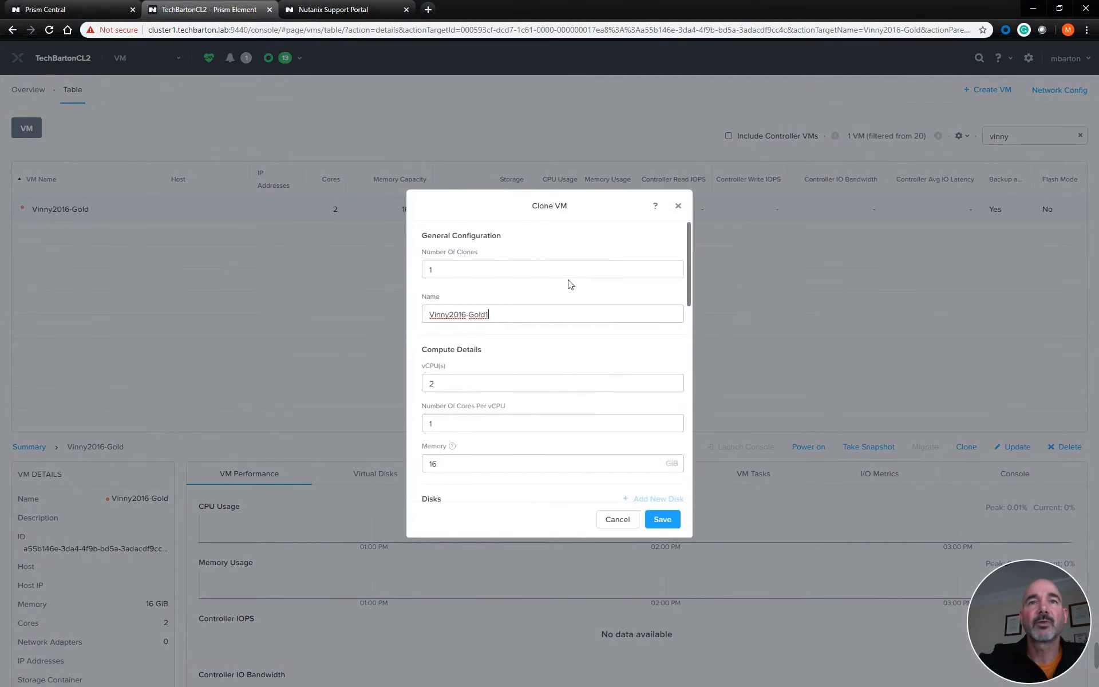
drag(515, 267, 255, 267)
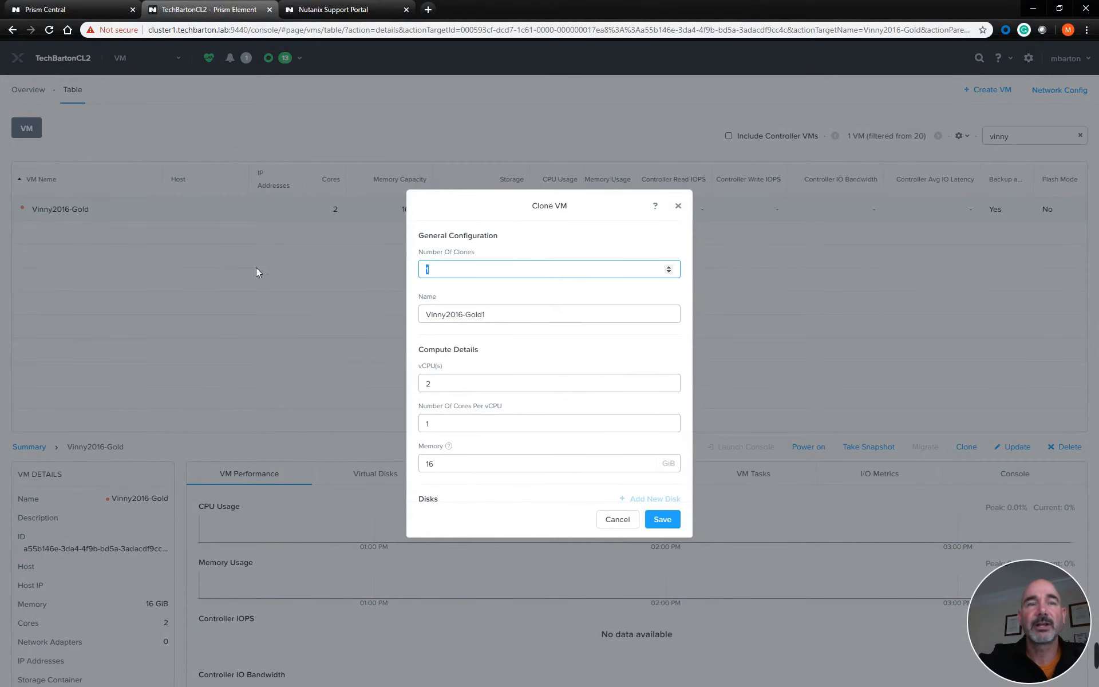
text(2)
click(496, 315)
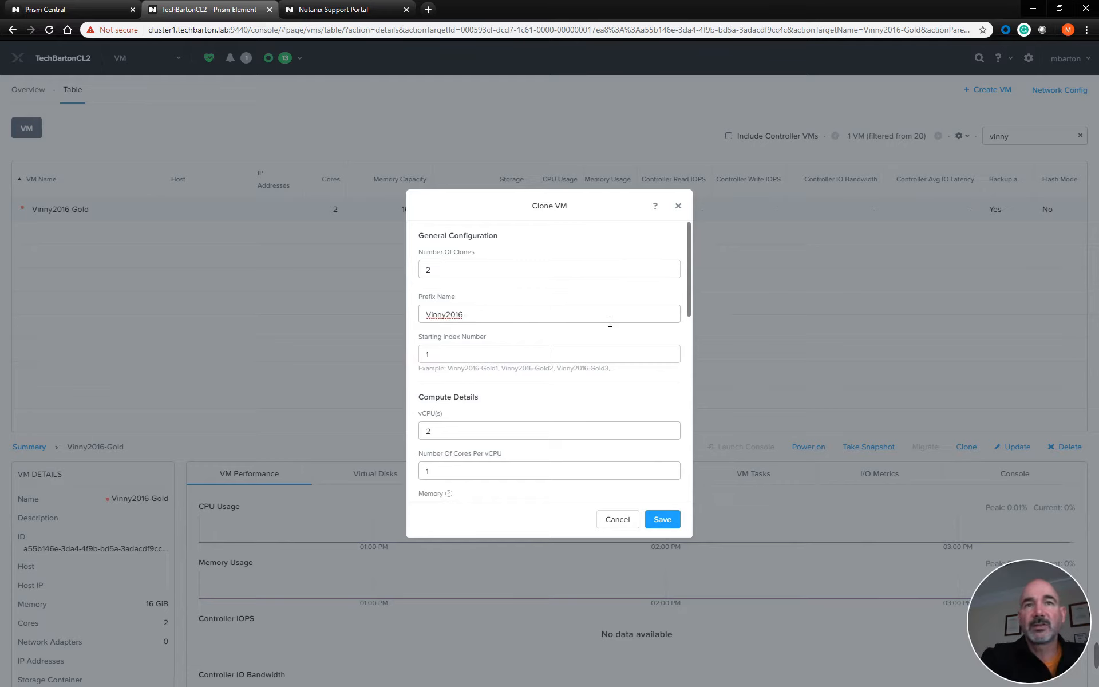
click(490, 356)
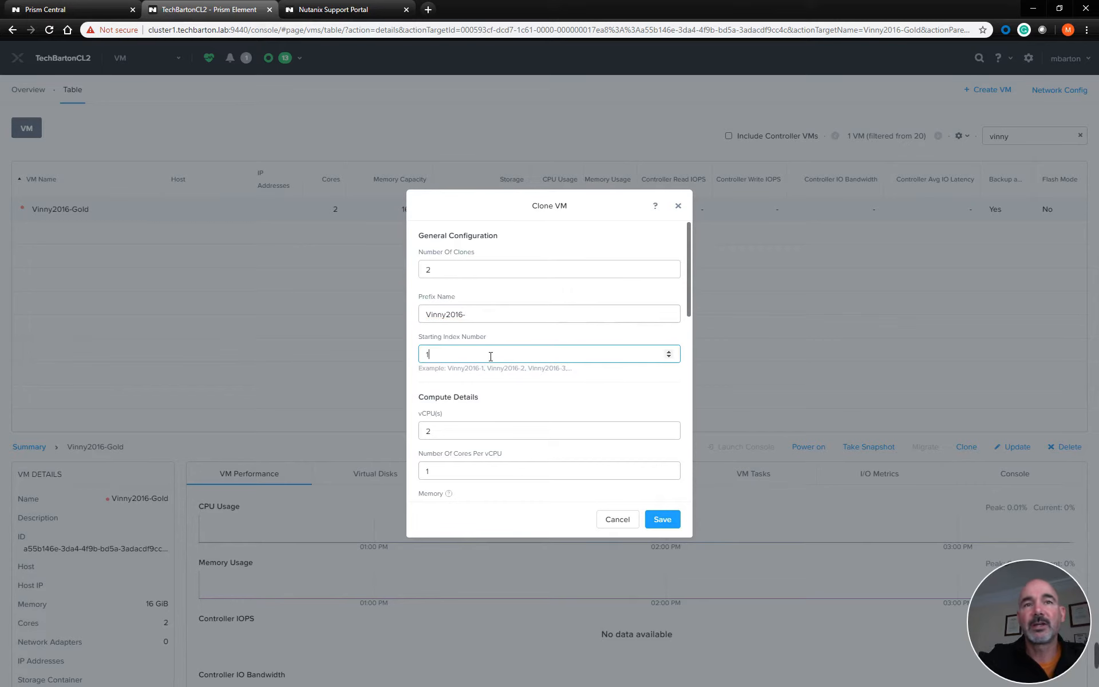
click(656, 519)
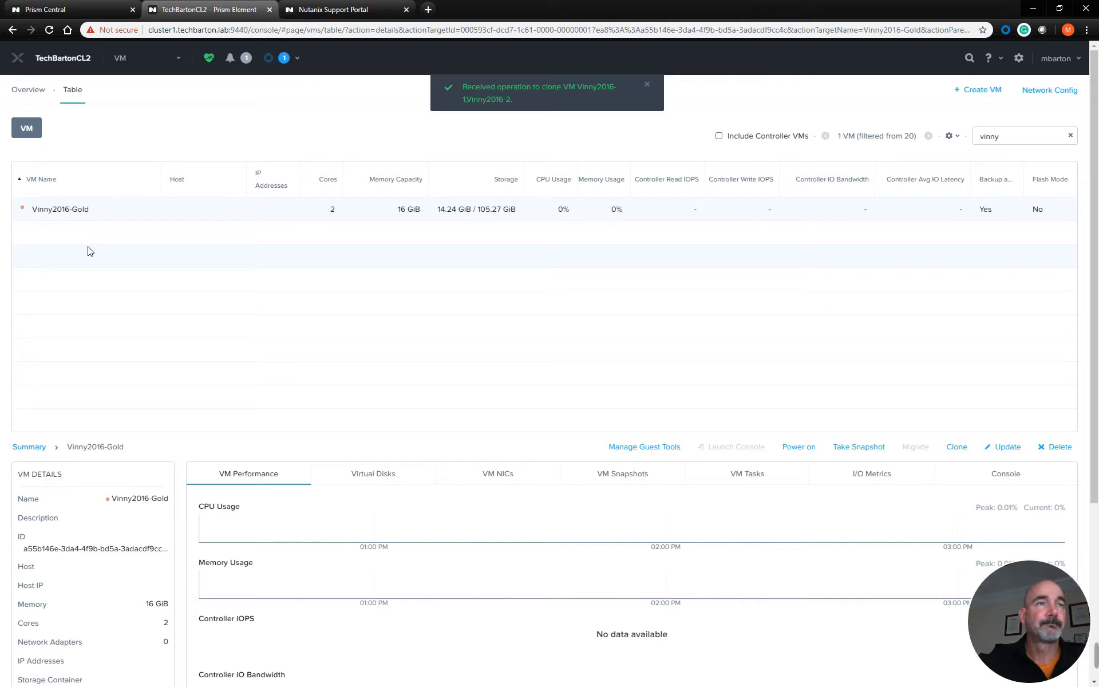
Refresh the filtered VM list and power on the Vinny2016-1 VM
click(1030, 137)
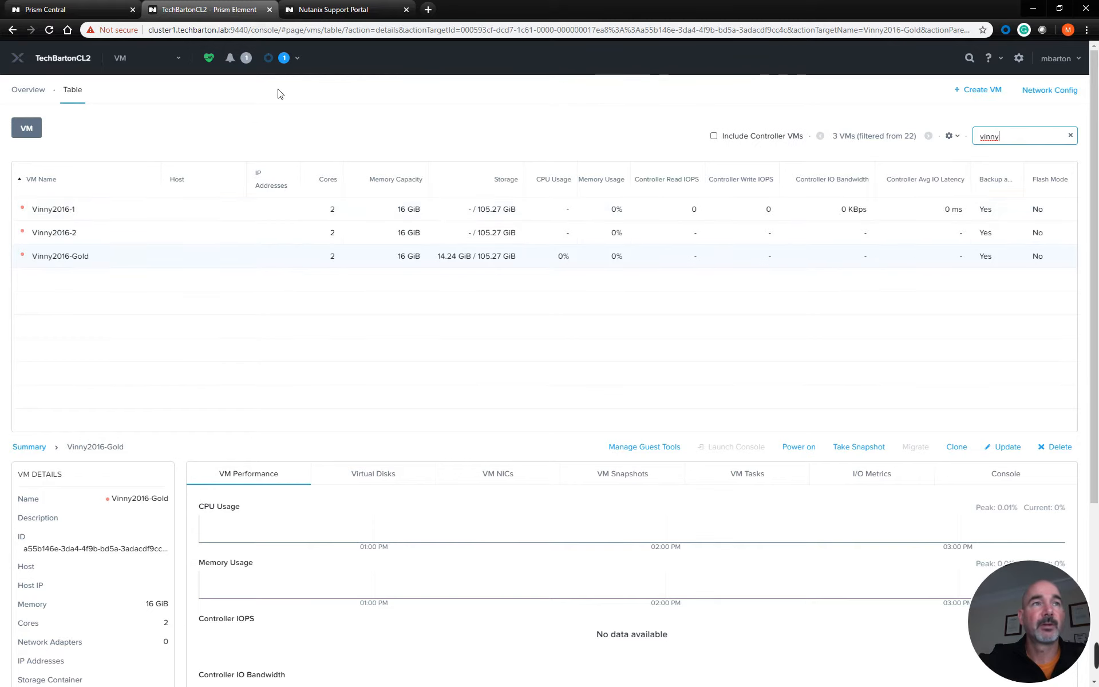
click(86, 211)
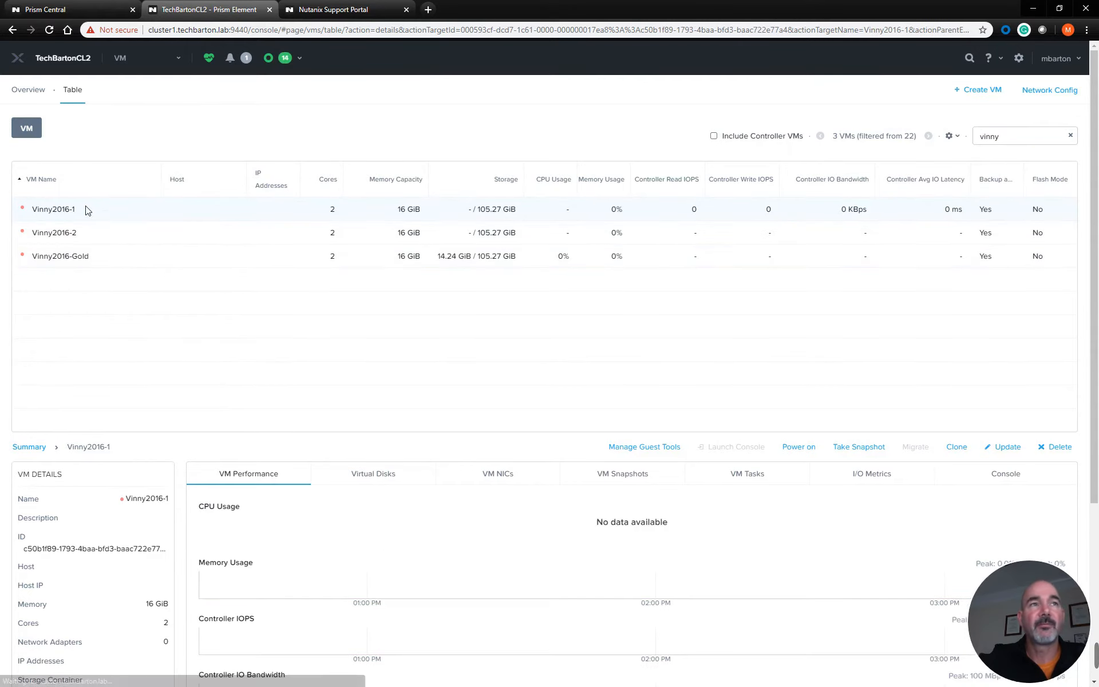
click(798, 449)
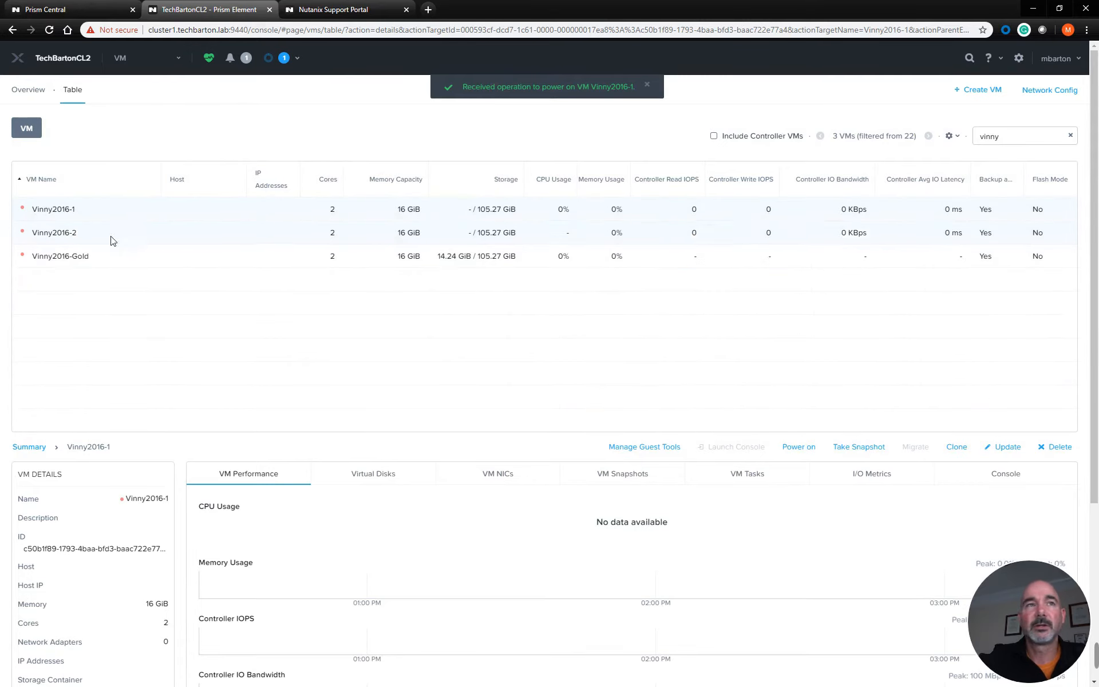
Launch the Vinny2016-1 console and sign in to Windows as Administrator with the account password
click(86, 233)
click(82, 214)
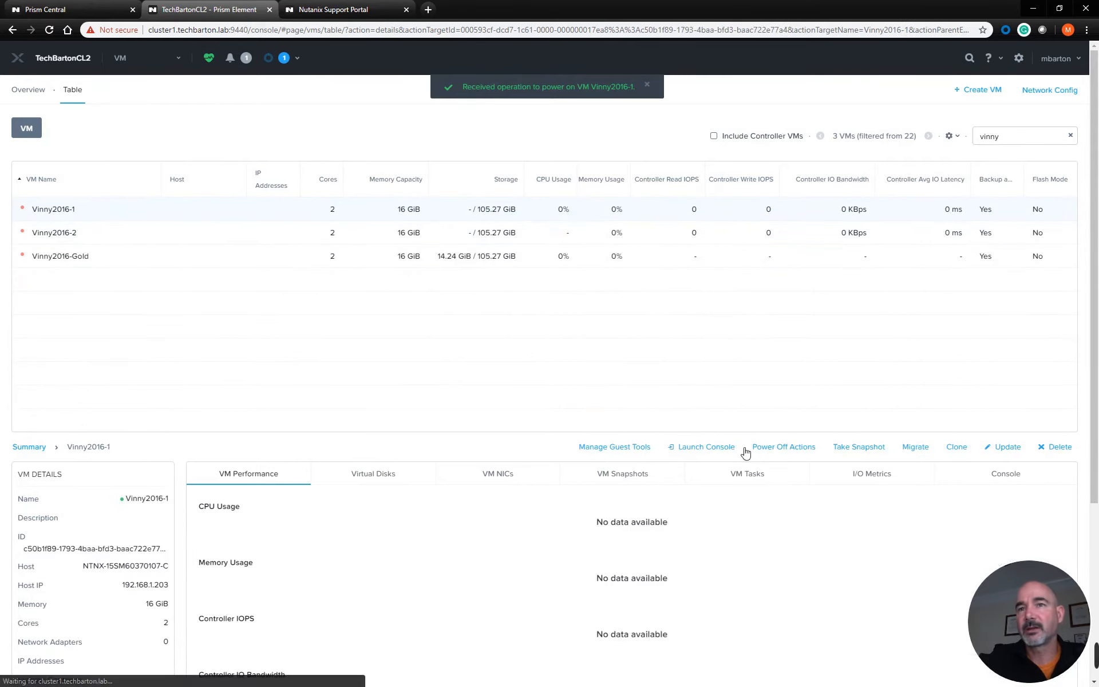
click(705, 447)
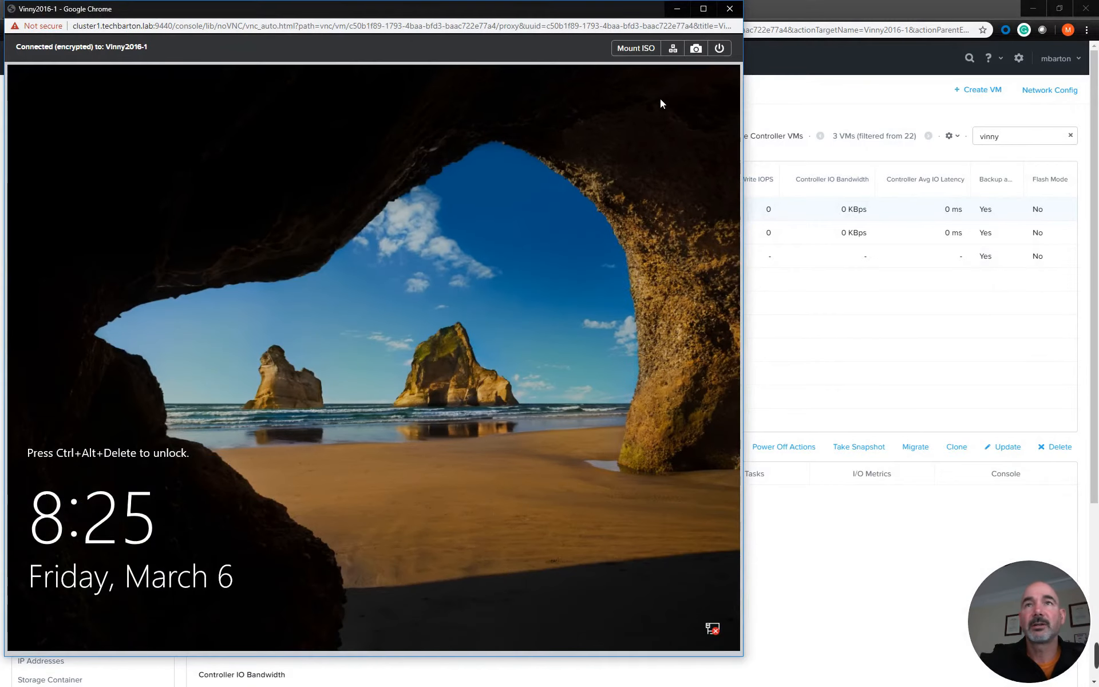
click(673, 50)
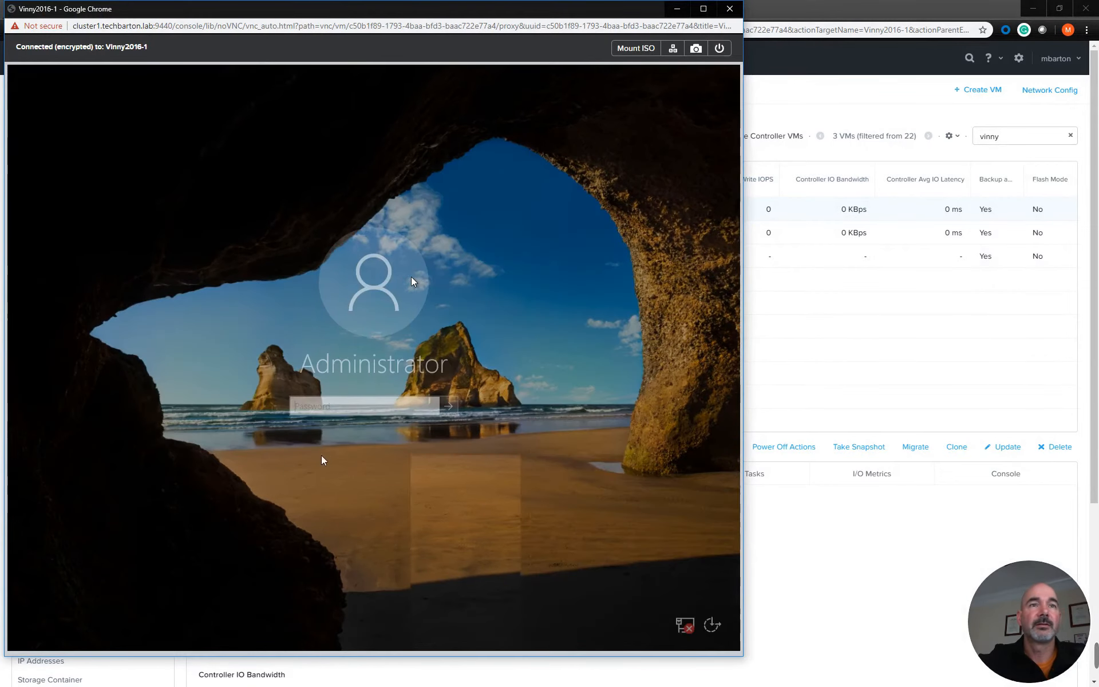
click(336, 406)
text(•••)
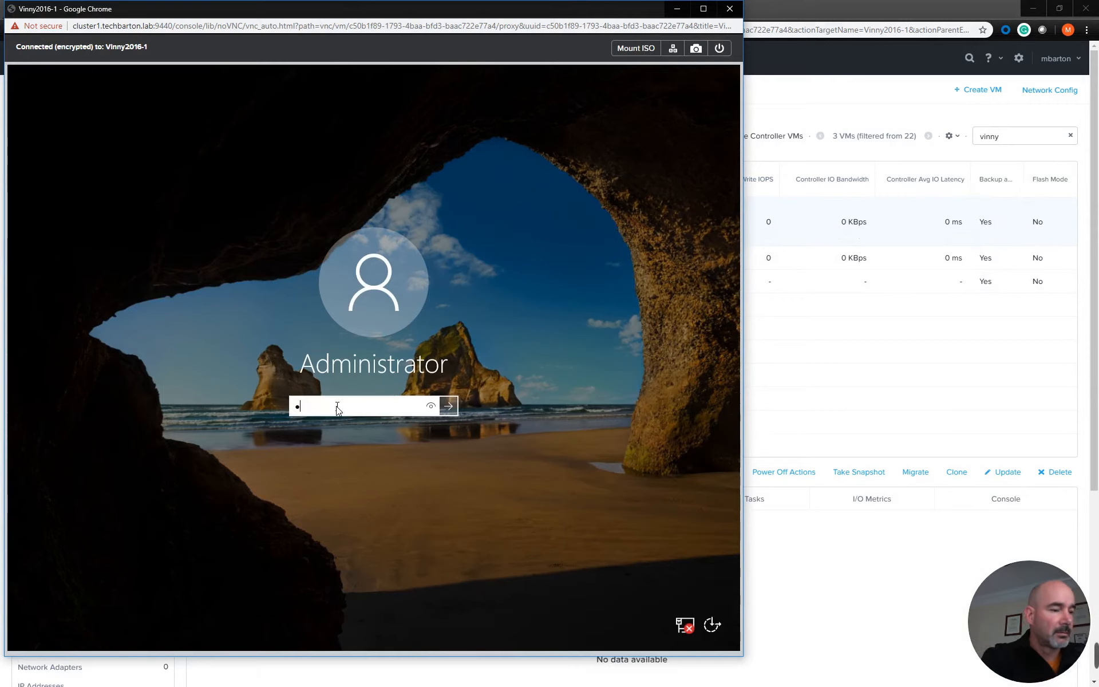
text(••••••)
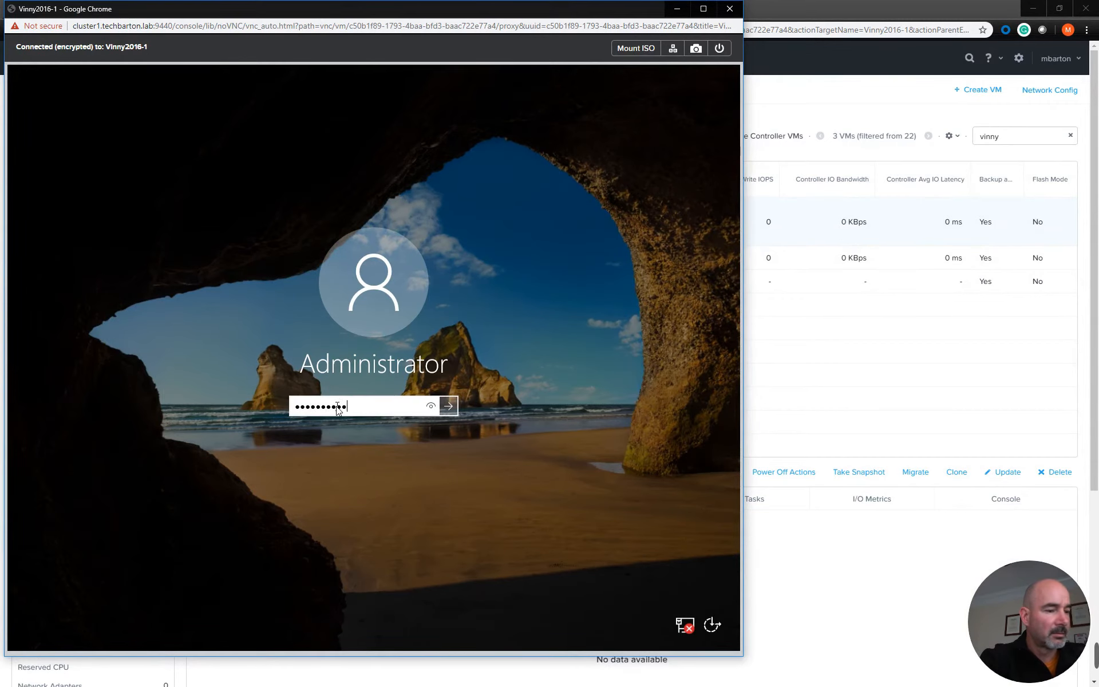
key(Return)
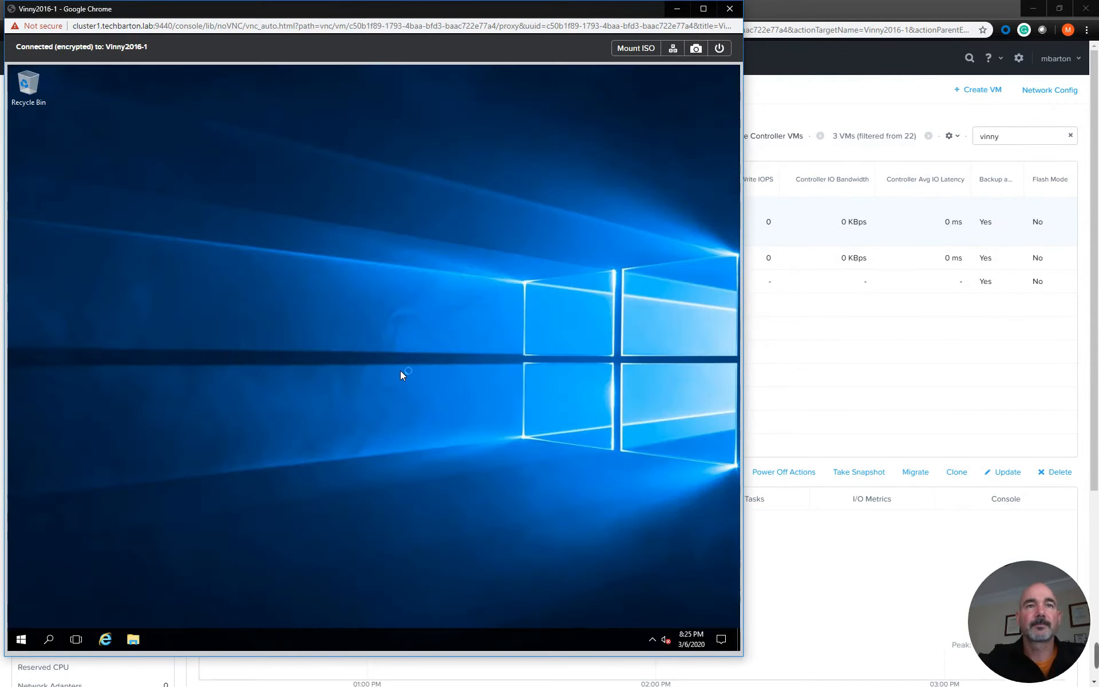
Check the C: drive's size under This PC in File Explorer on Vinny2016-1, and close the console
click(132, 642)
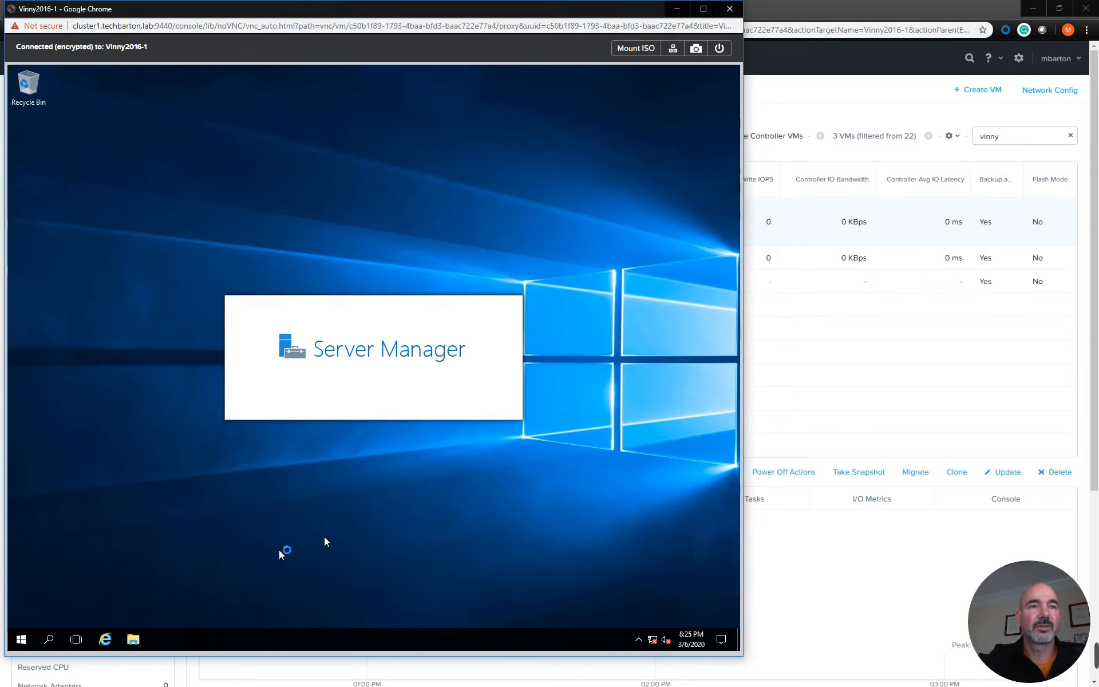
click(195, 311)
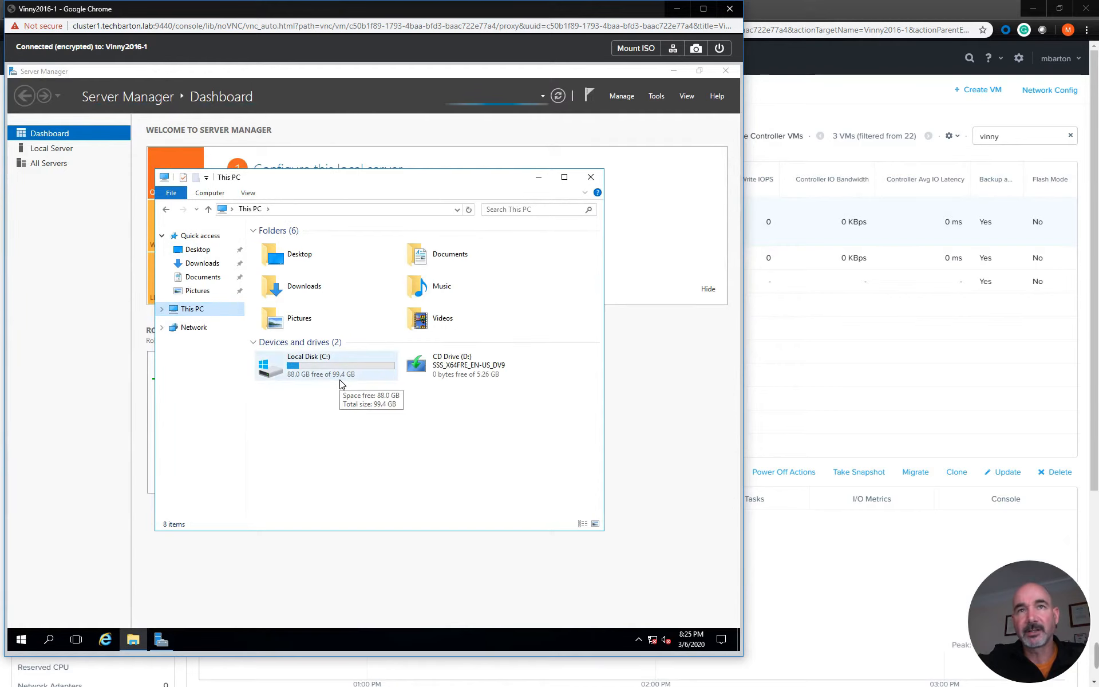
click(731, 9)
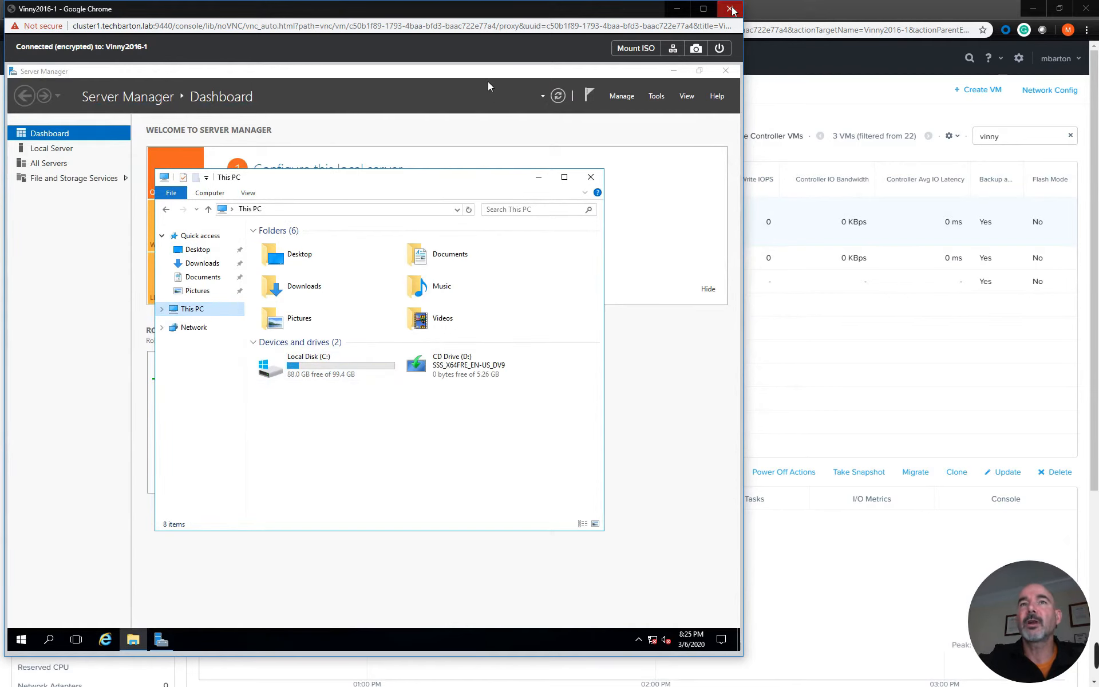
Set the size of Vinny2016-2's scsi.0 disk to 200 GiB and save the VM update
click(79, 258)
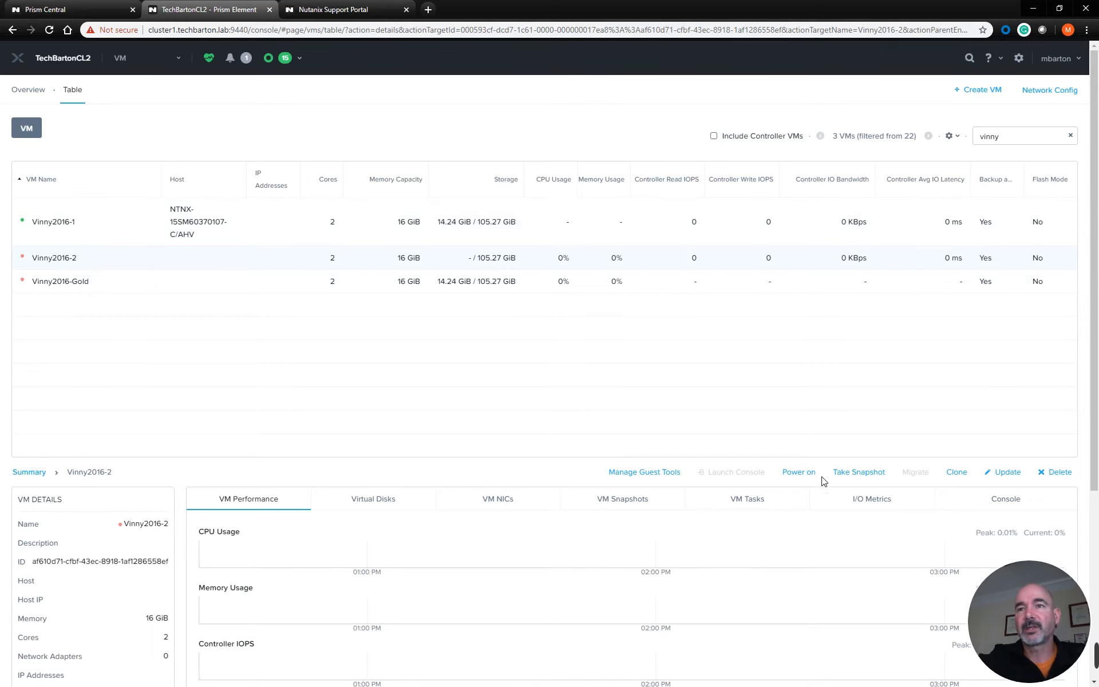
click(1010, 472)
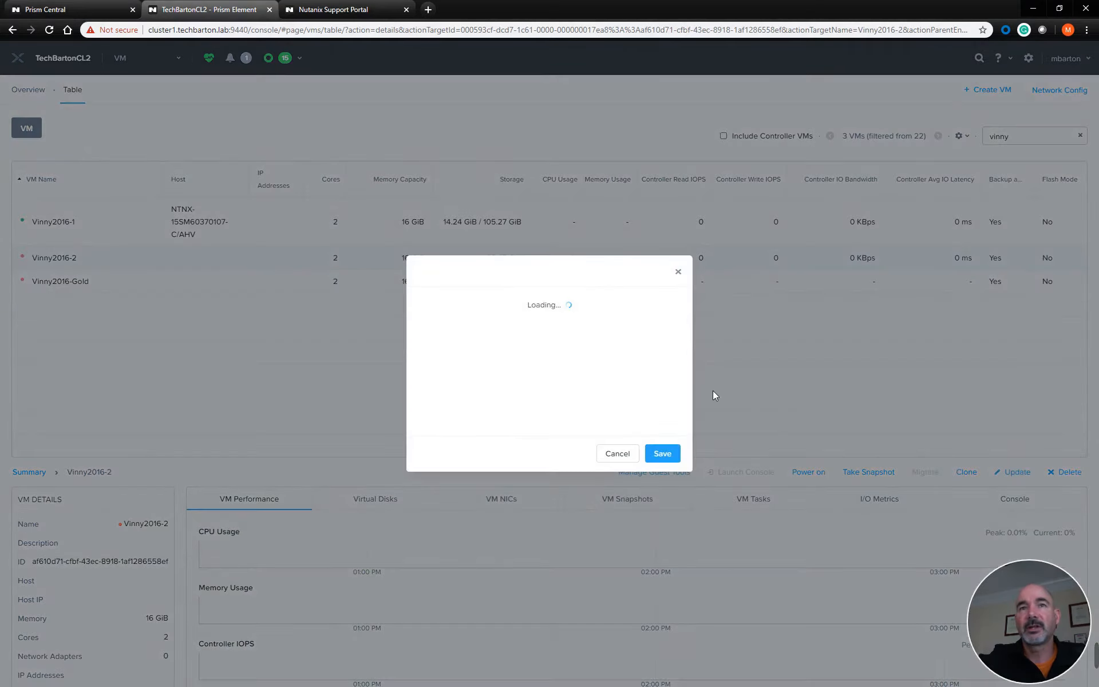
drag(688, 287, 691, 363)
drag(544, 404, 529, 408)
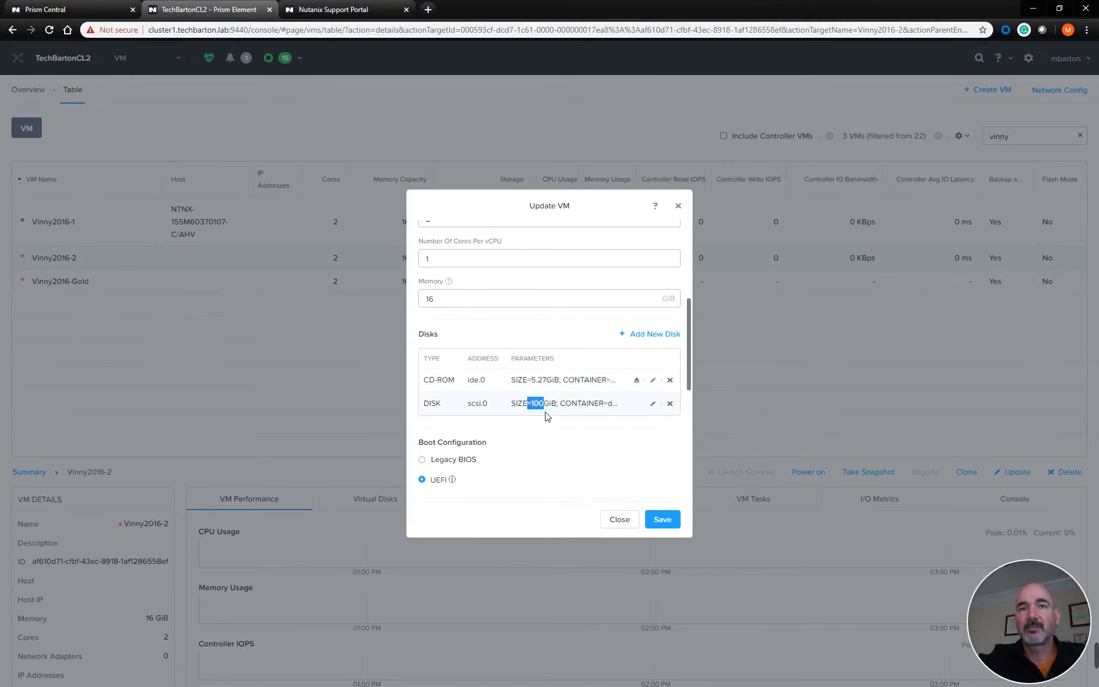
click(652, 403)
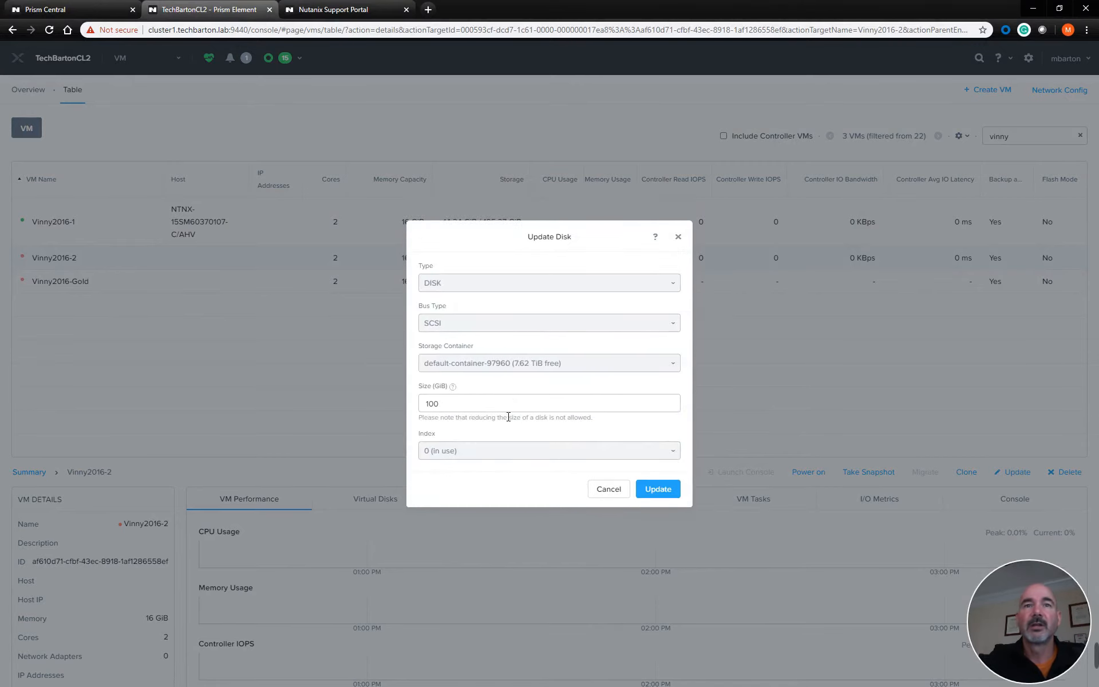
text(200)
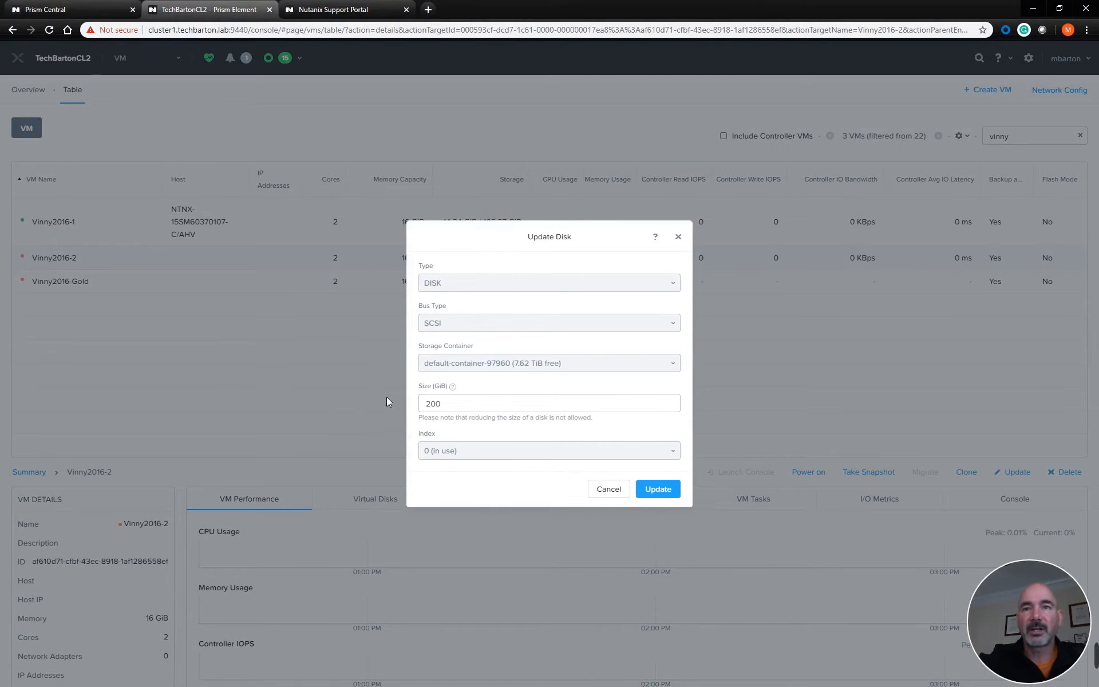
click(666, 497)
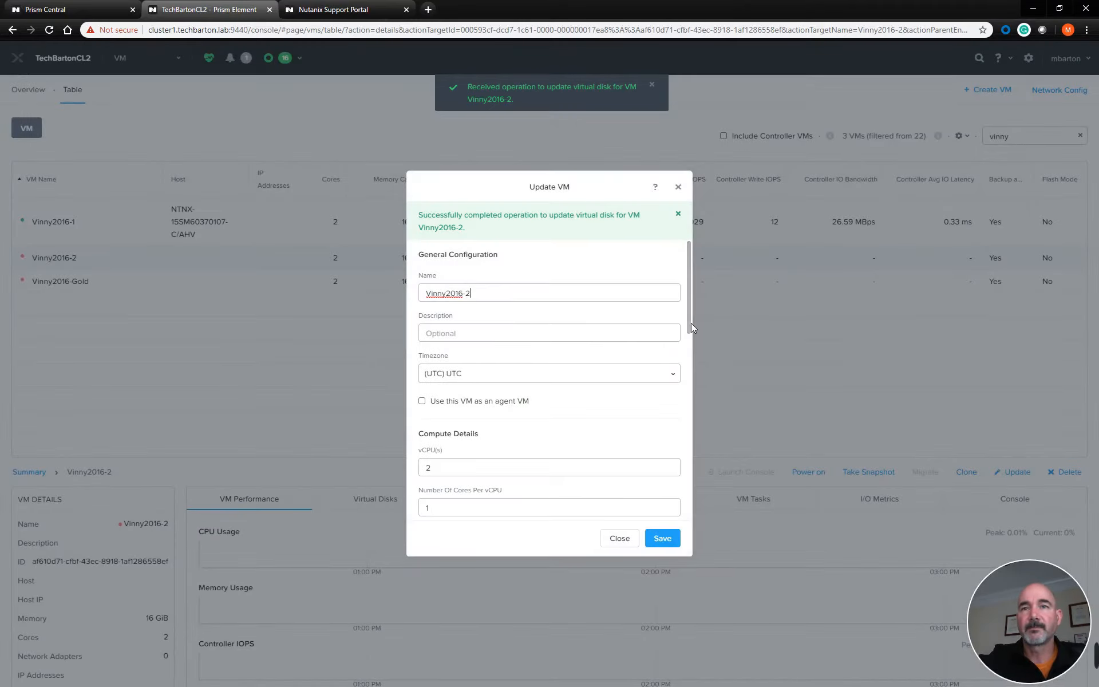
click(662, 539)
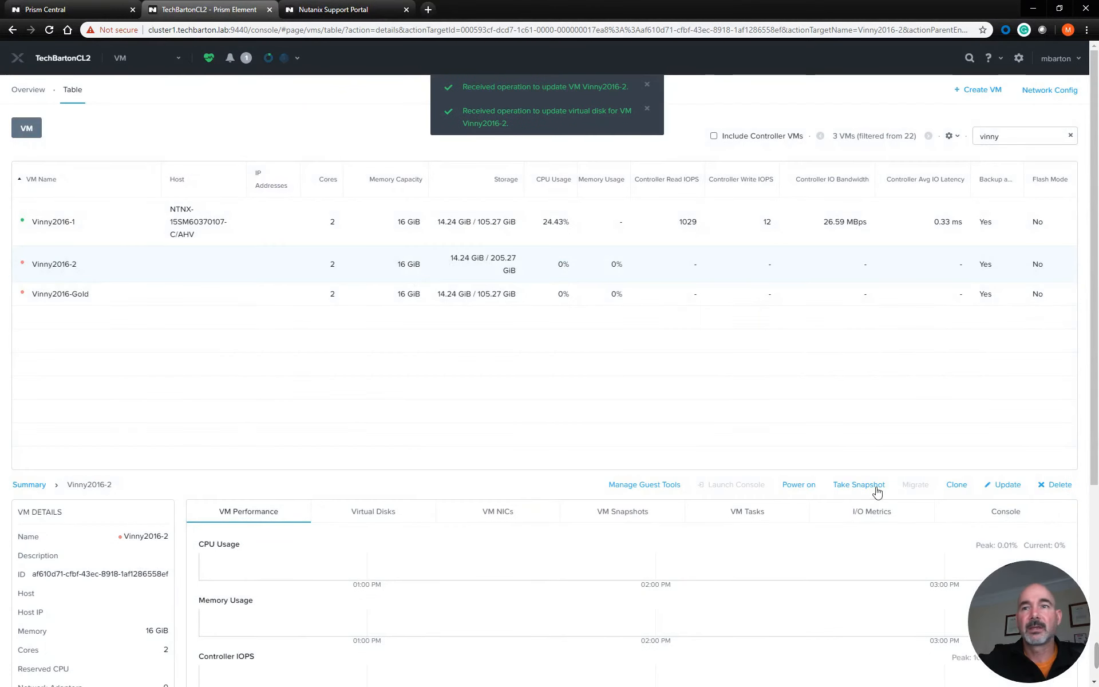
Power on the Vinny2016-2 VM and reselect it in the VM table to refresh its available actions
click(800, 486)
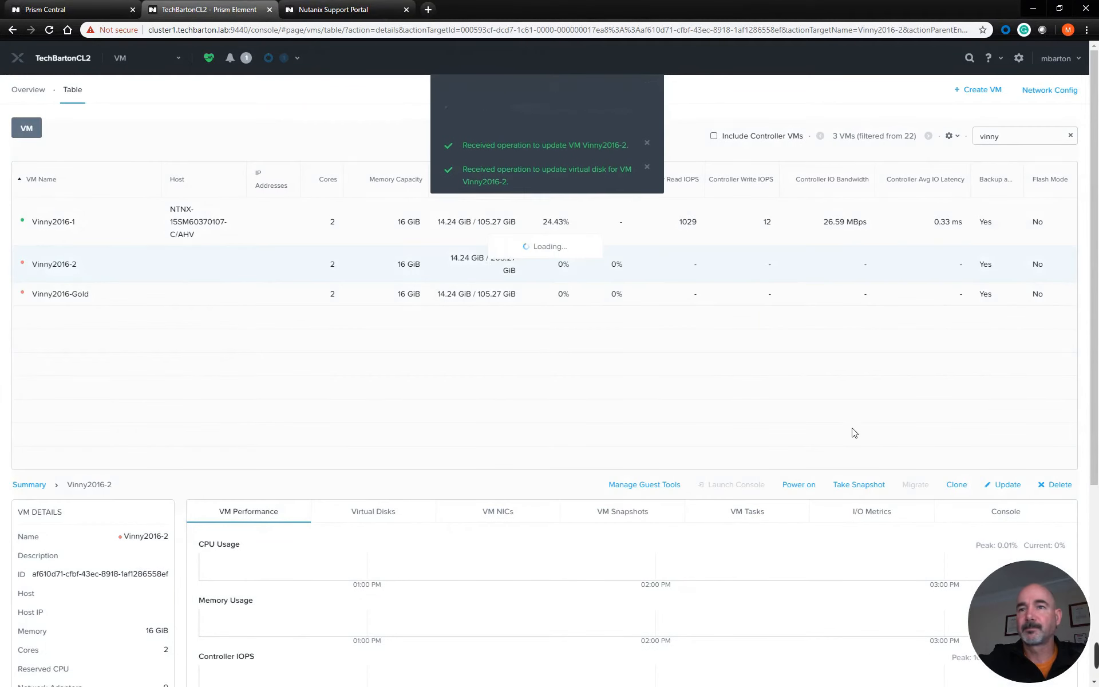
click(96, 229)
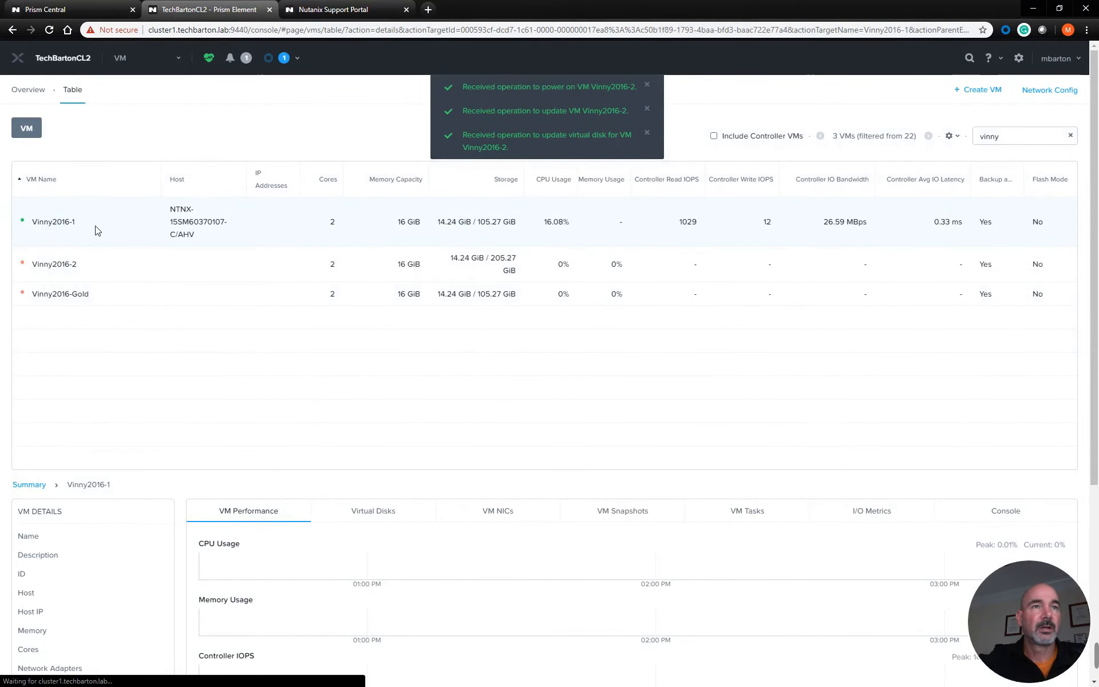
click(232, 267)
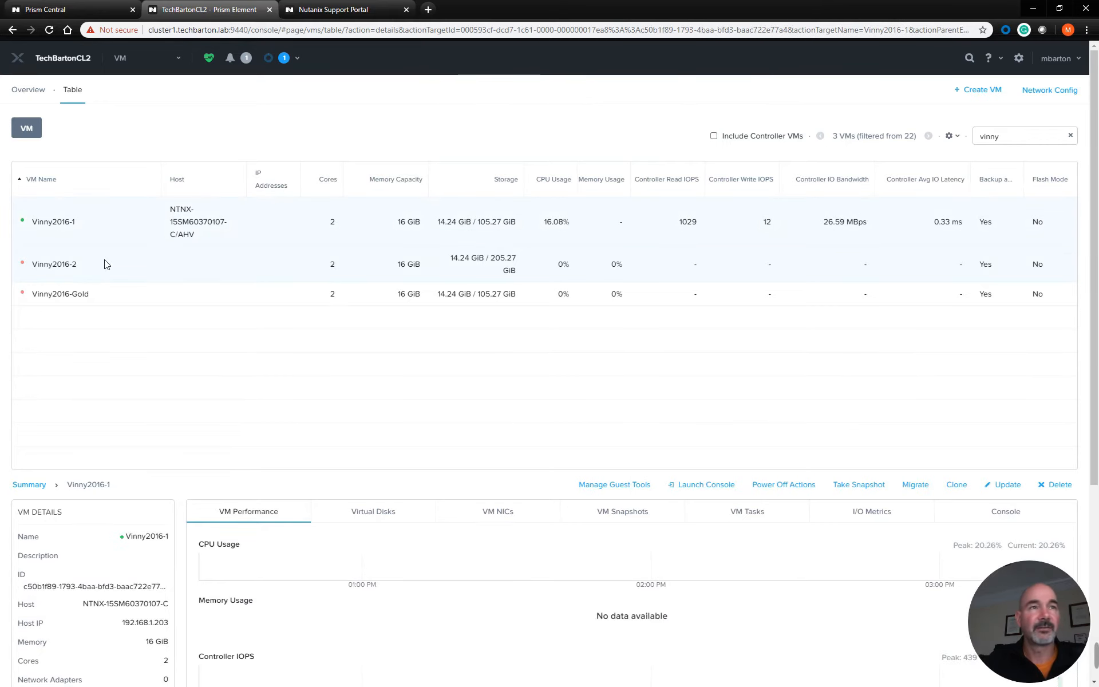
Launch the Vinny2016-2 console and sign in to Windows as Administrator with the account password
click(707, 486)
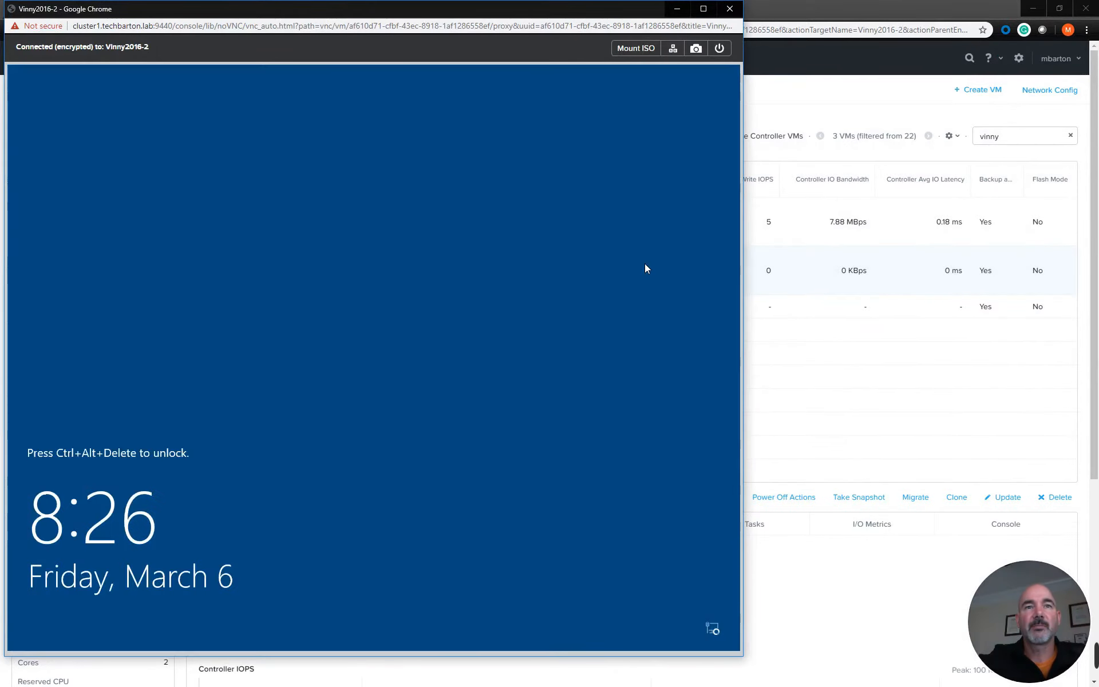
click(673, 49)
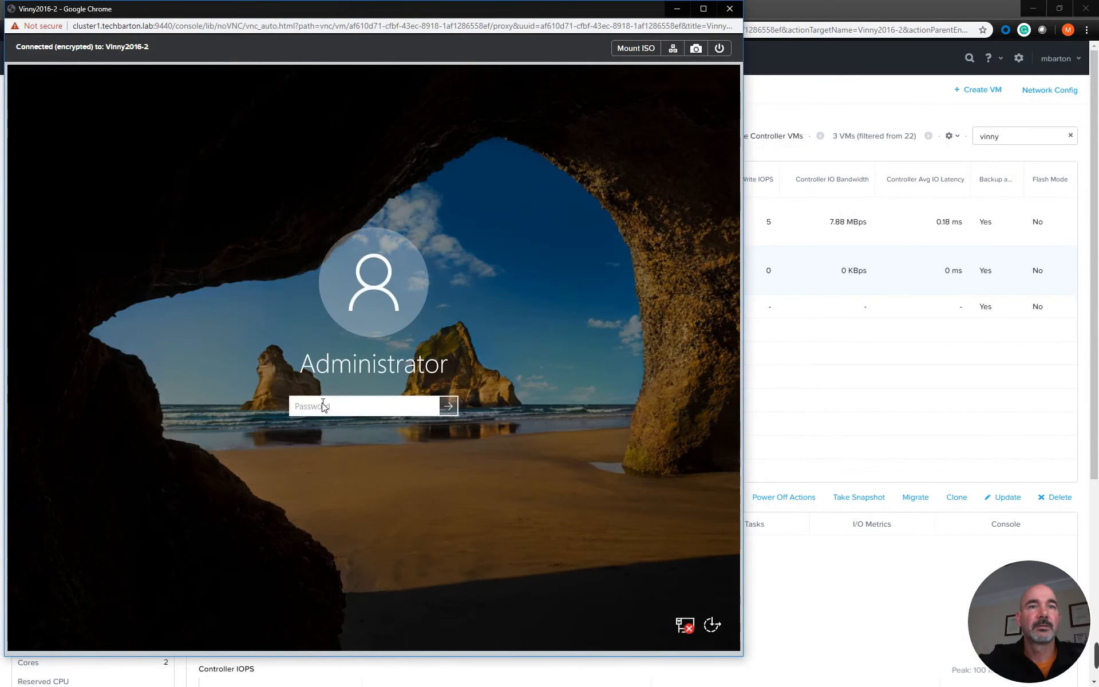
text(•••)
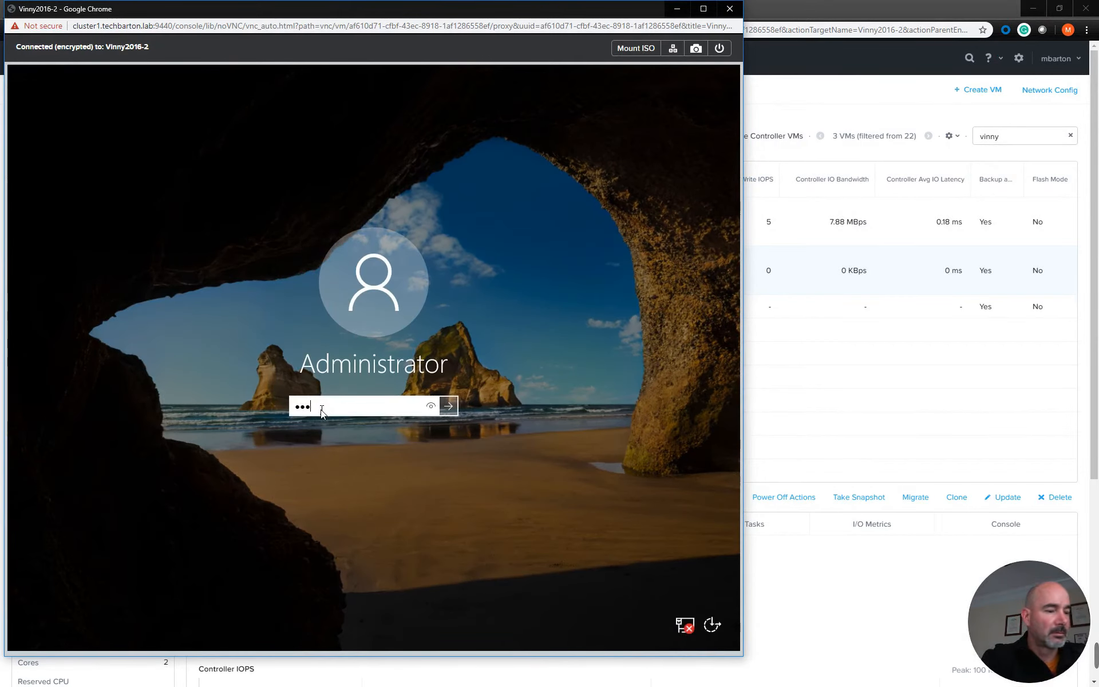
text(••••••)
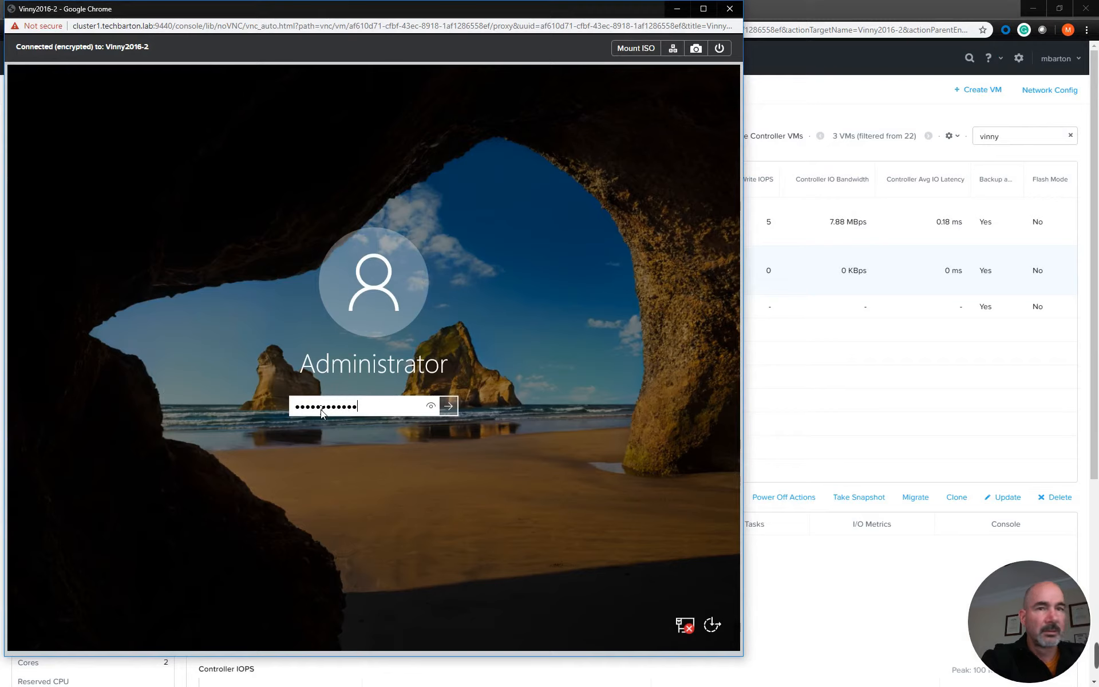
click(448, 406)
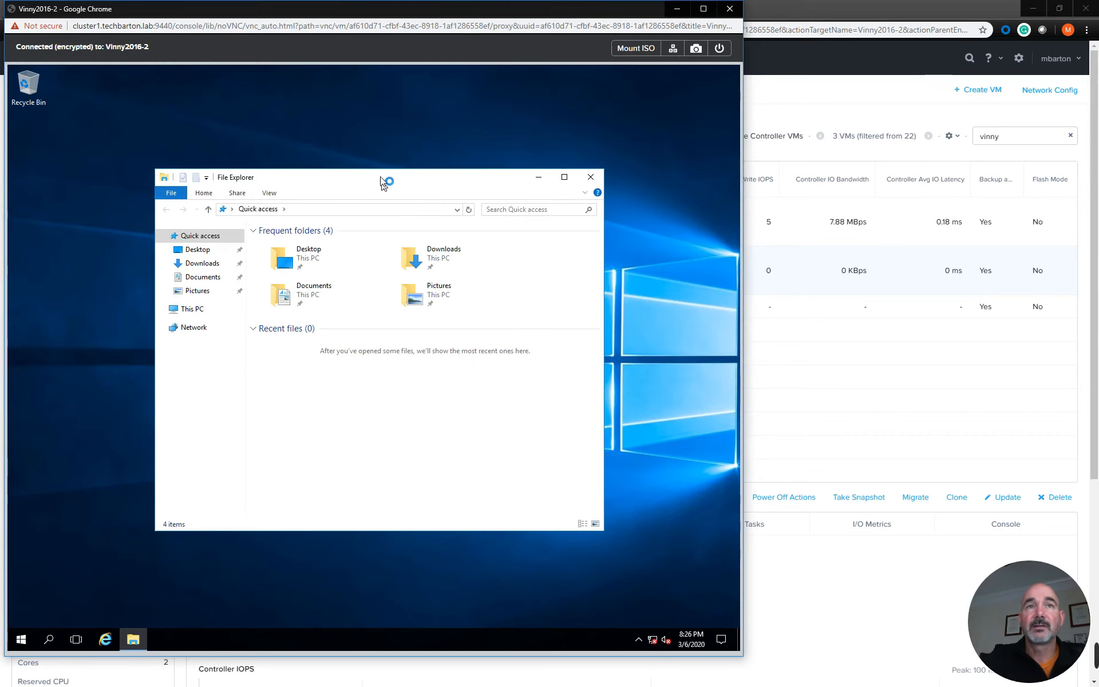
Check the C: drive's size under This PC in File Explorer on Vinny2016-2
drag(383, 182, 488, 264)
click(294, 393)
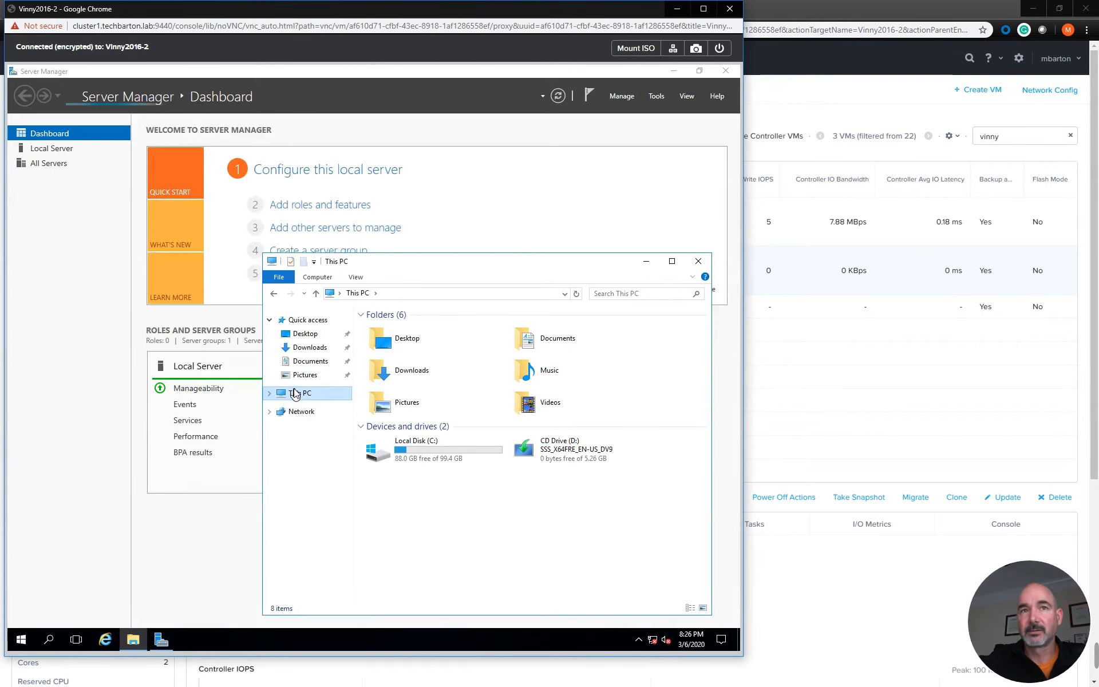
Open Computer Management on Vinny2016-2, close Server Manager, and show Disk Management
click(657, 84)
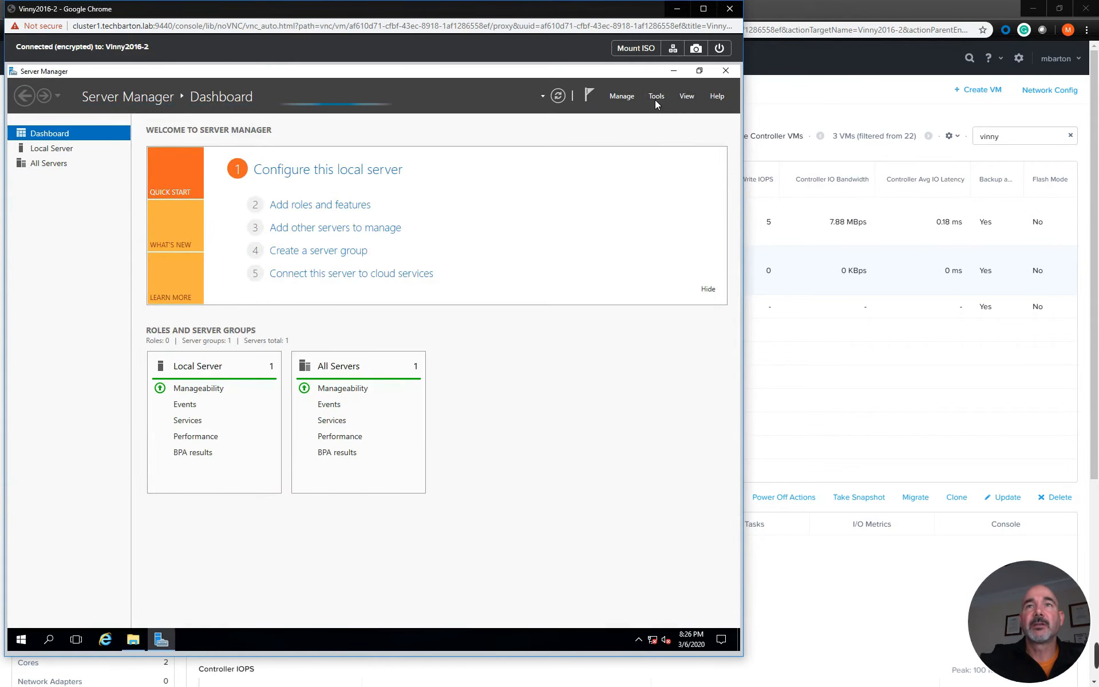
click(656, 97)
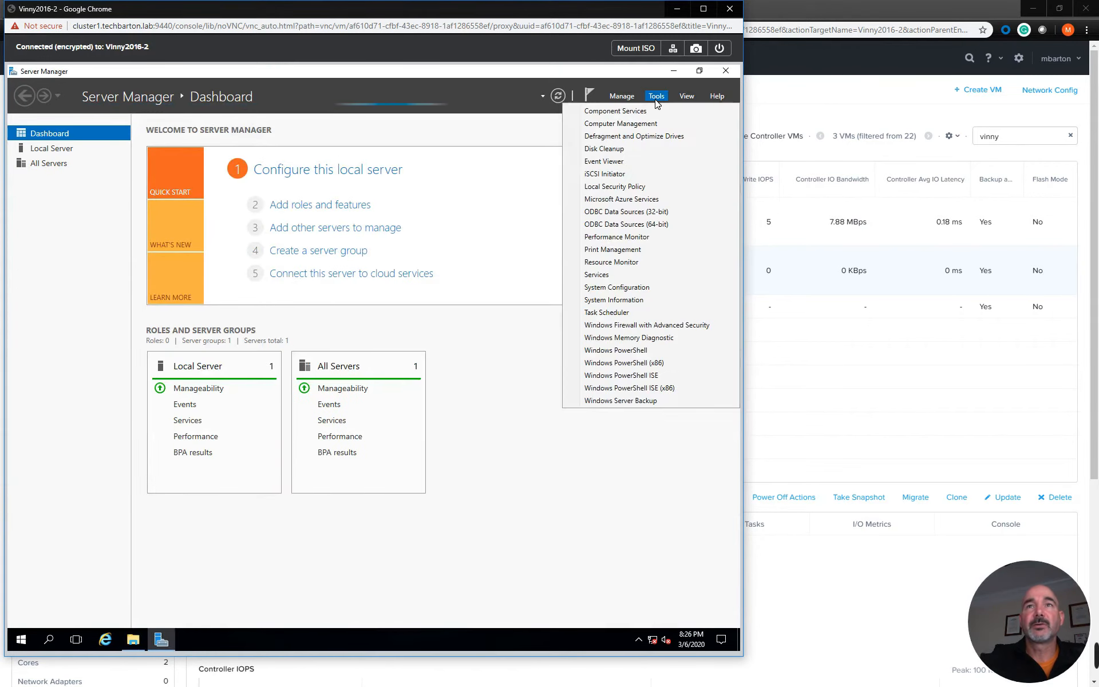
click(624, 122)
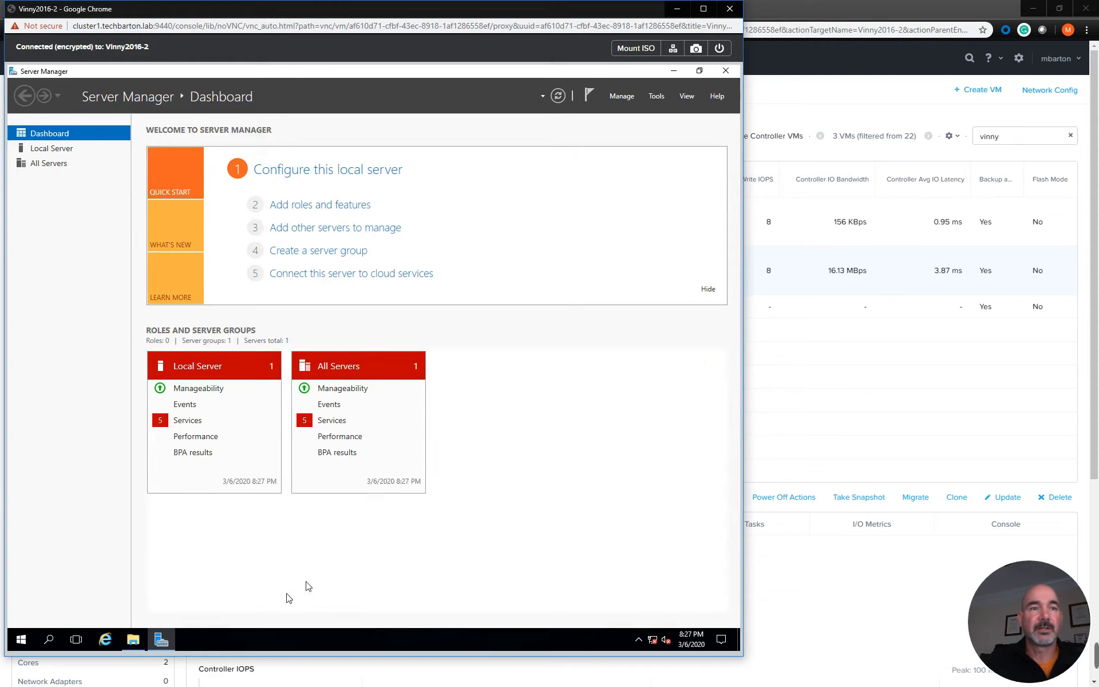
click(655, 96)
click(189, 639)
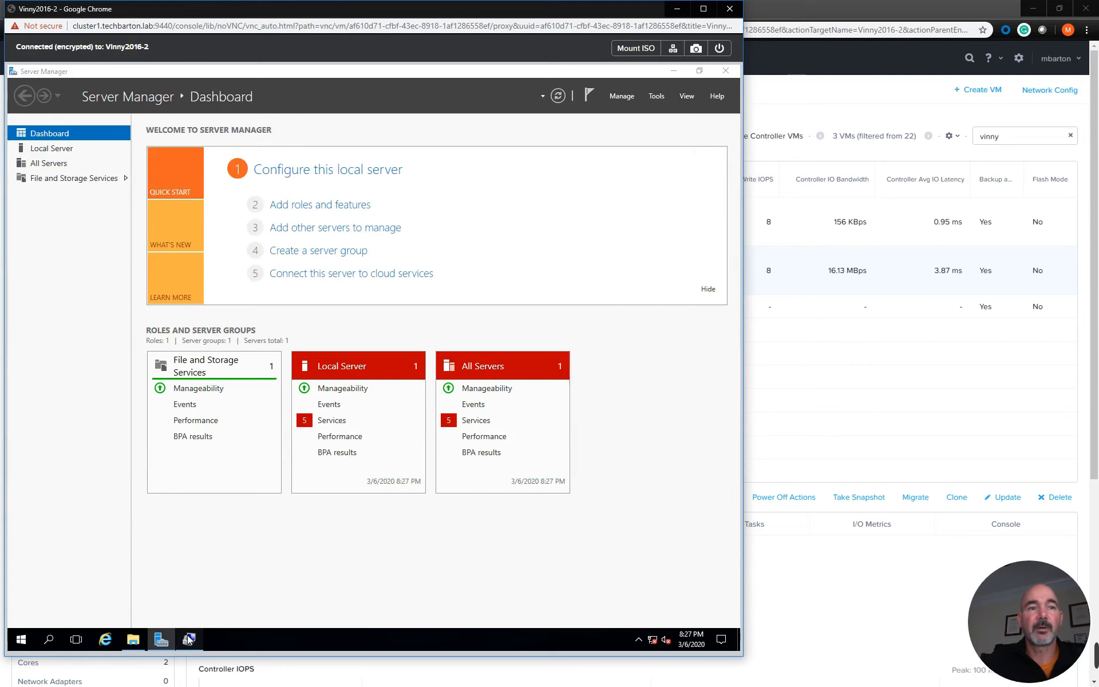
click(725, 70)
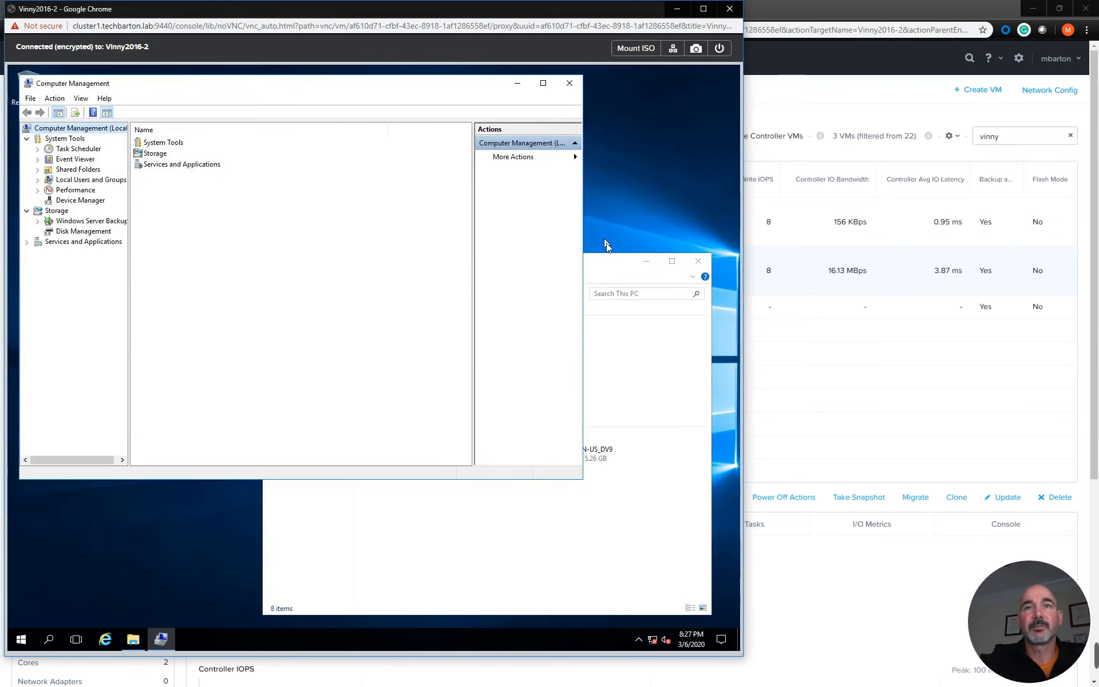
click(82, 231)
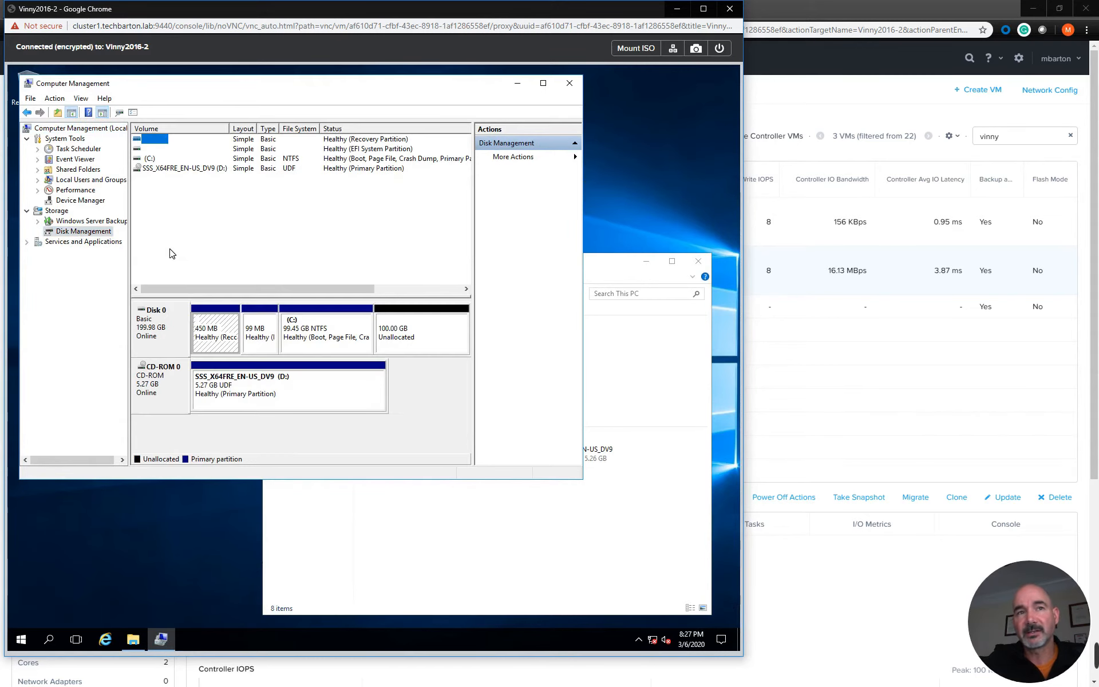
Extend the C: volume on Disk 0 by 102399 MB, using all the adjacent unallocated space
click(343, 343)
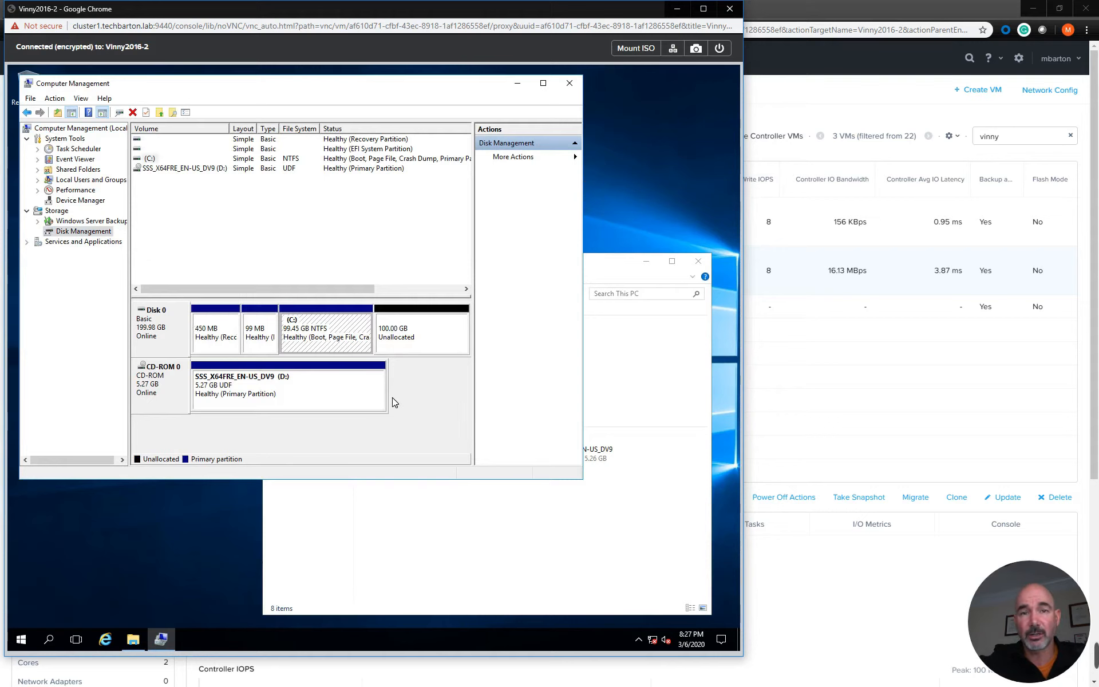
click(414, 341)
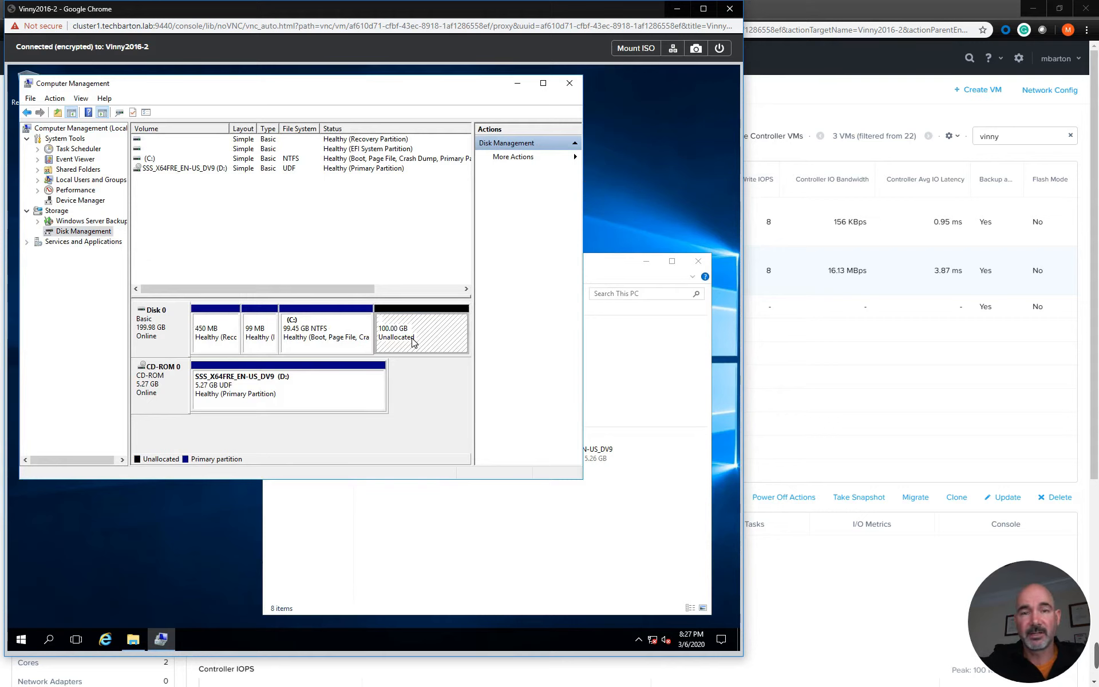
right_click(327, 320)
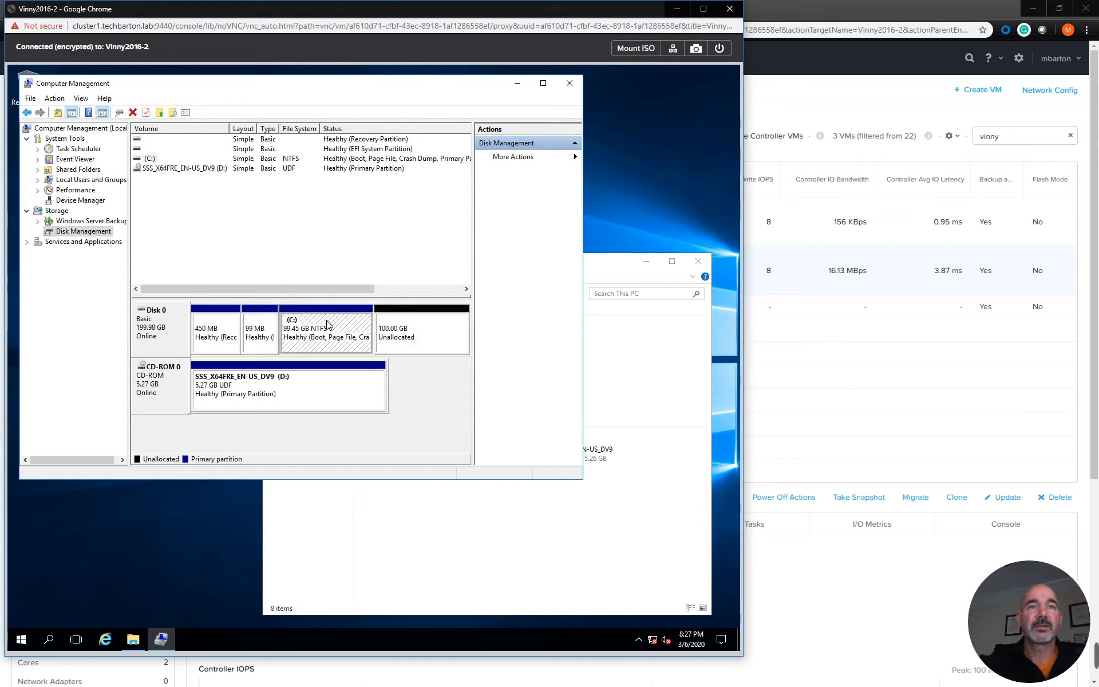
click(371, 397)
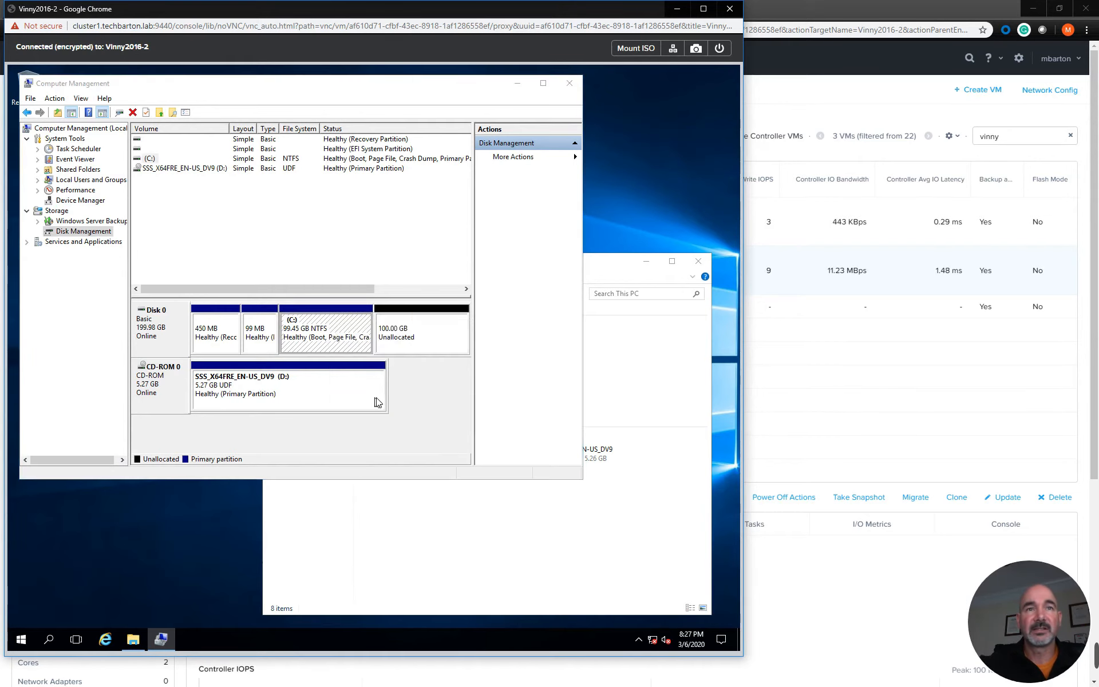
click(352, 354)
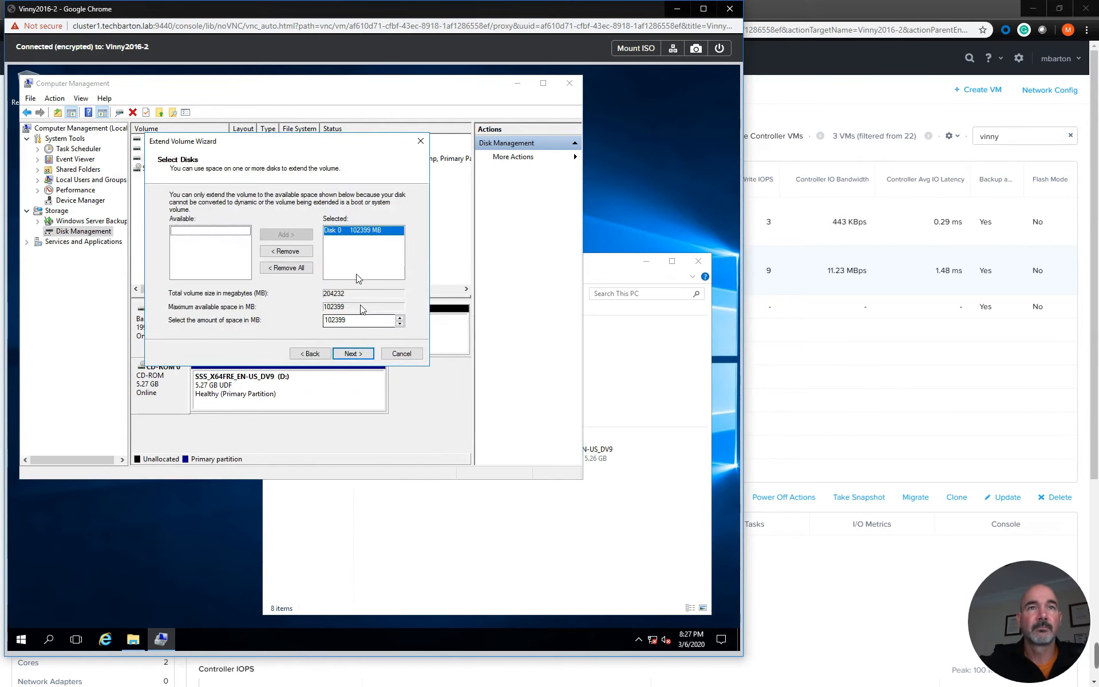
click(355, 353)
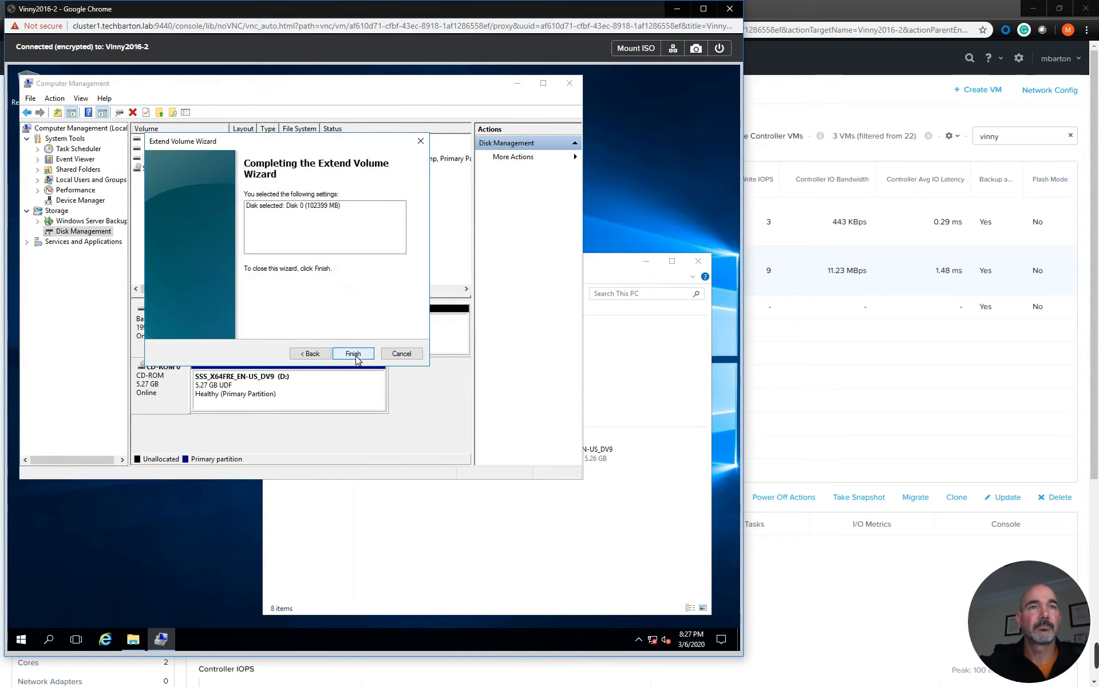
click(353, 354)
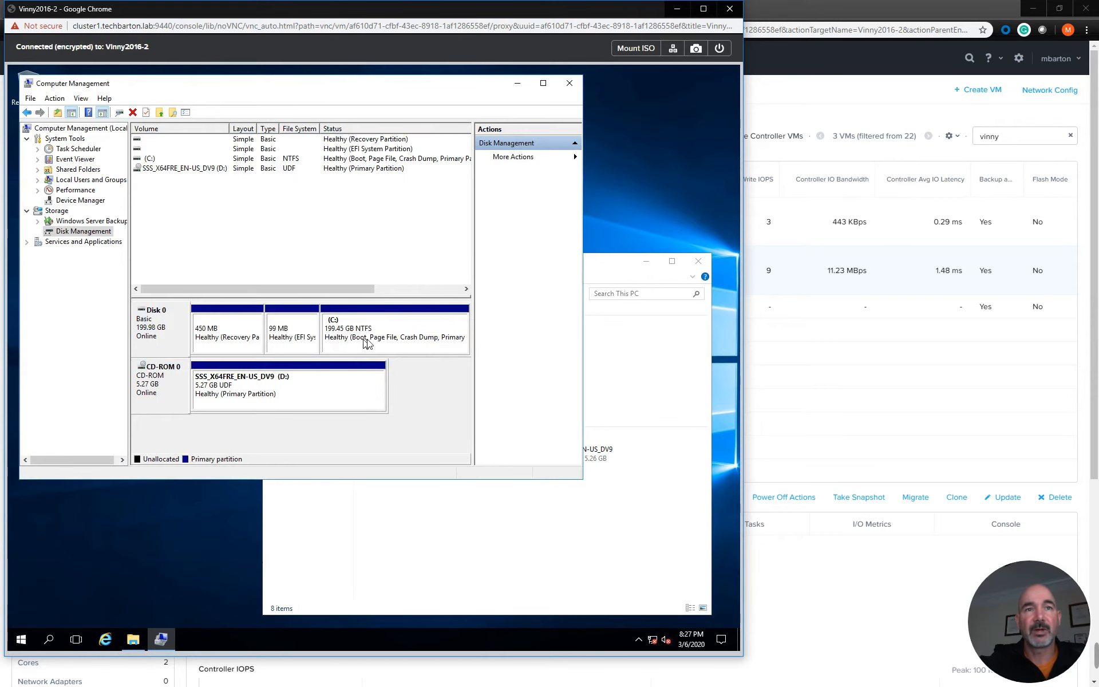
Refresh This PC in File Explorer to check the C: drive's size after the volume extension
click(436, 527)
right_click(411, 504)
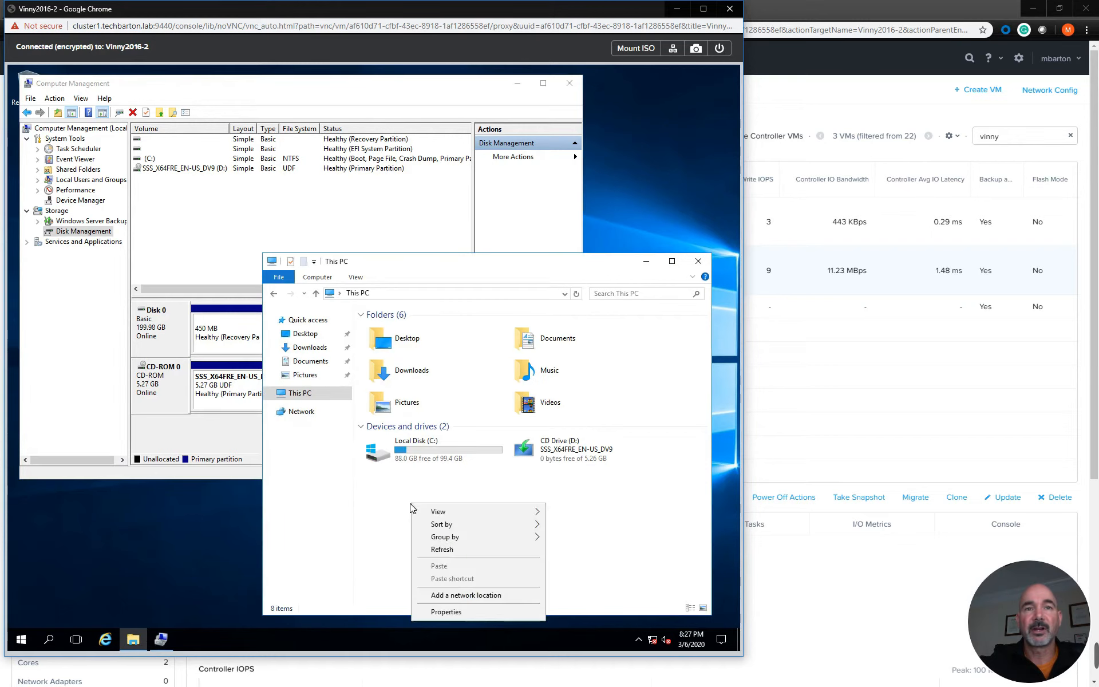
click(442, 549)
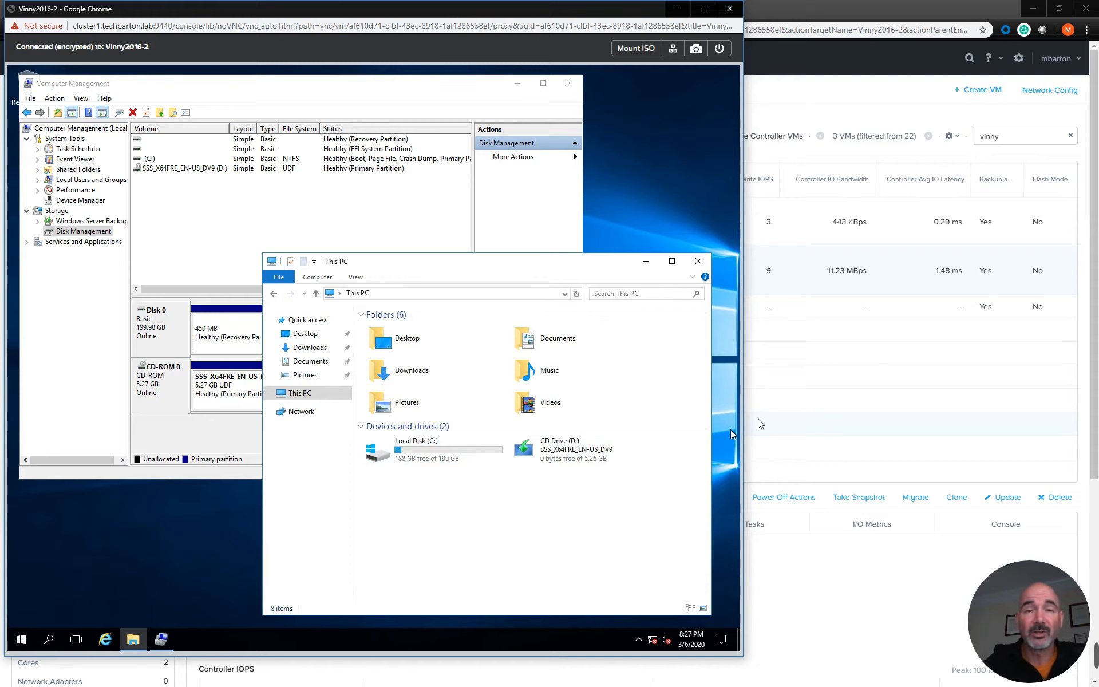
Set the size of Vinny2016-2's scsi.0 disk to 300 GiB in Prism Element and save the VM update
click(888, 285)
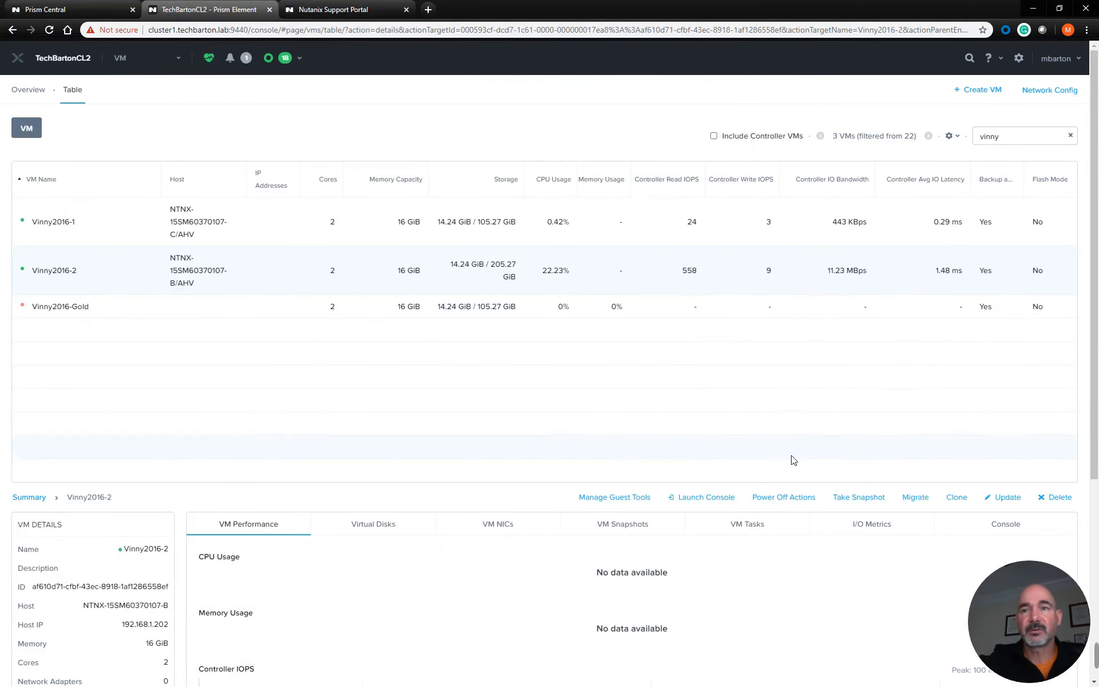
click(1012, 499)
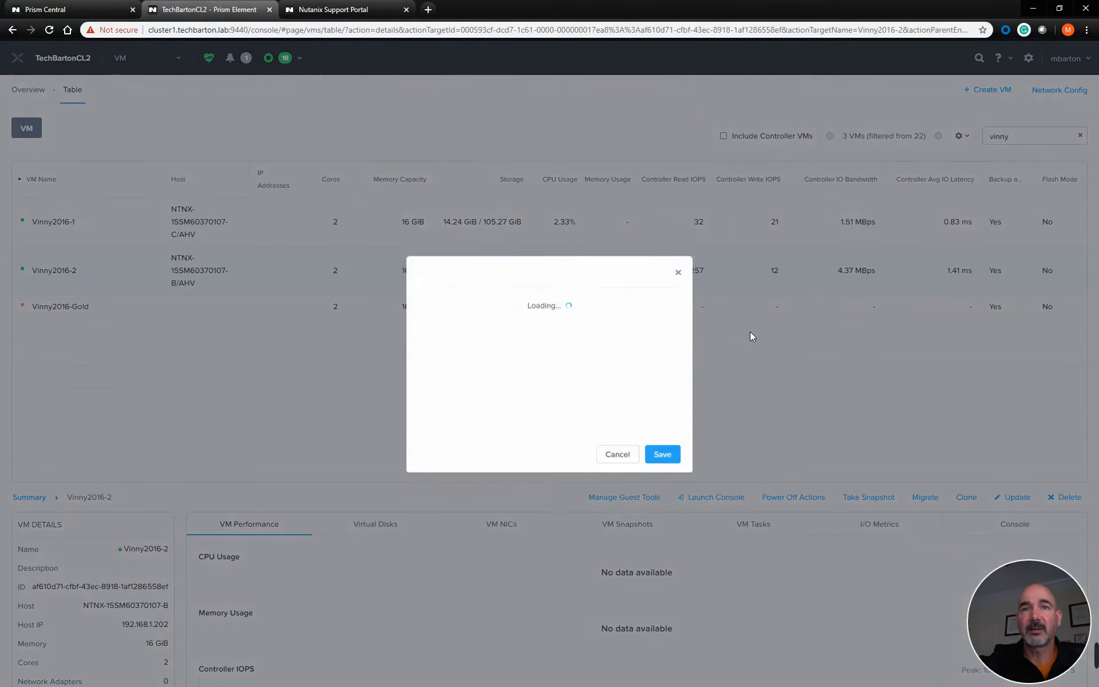
drag(691, 290, 688, 391)
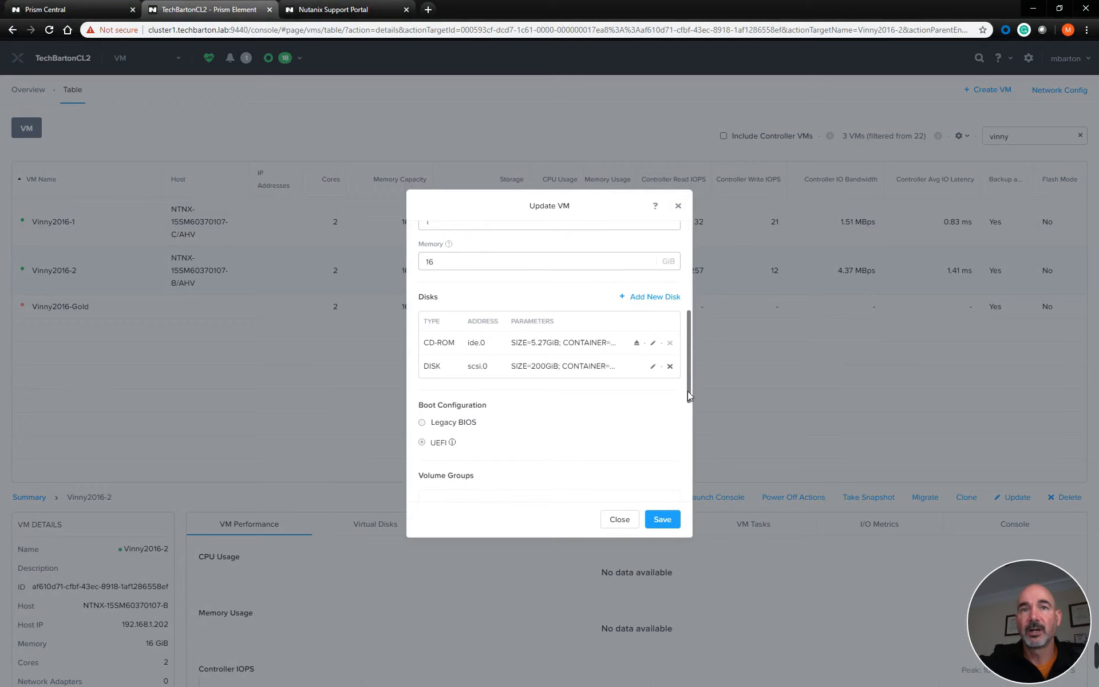
click(653, 367)
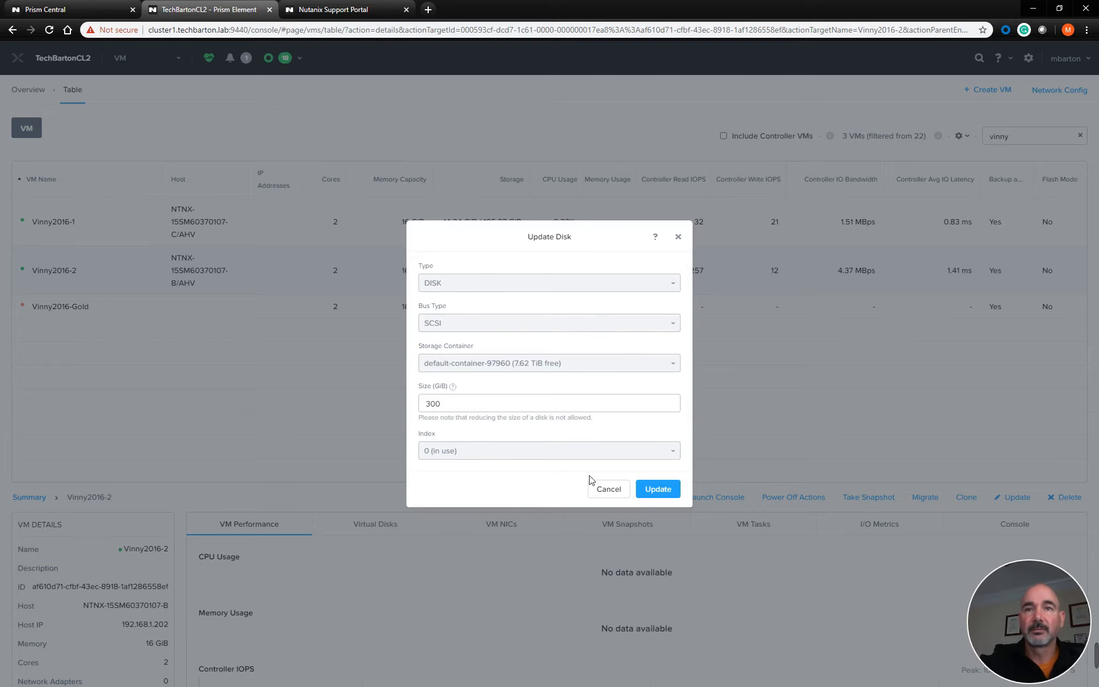
click(659, 488)
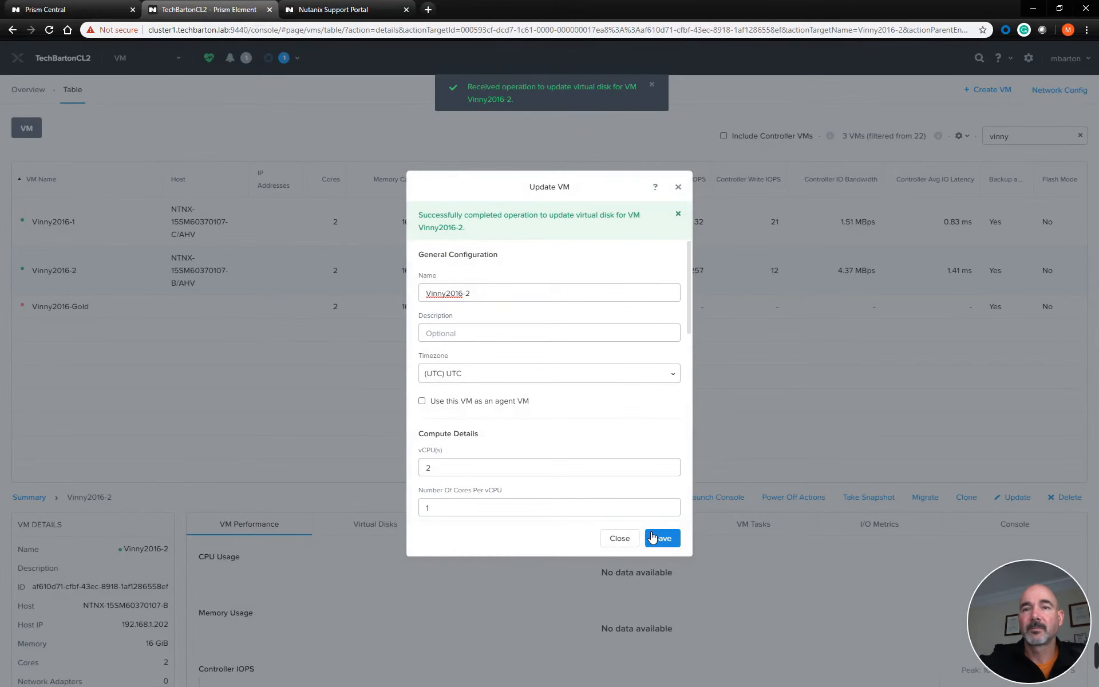
click(656, 534)
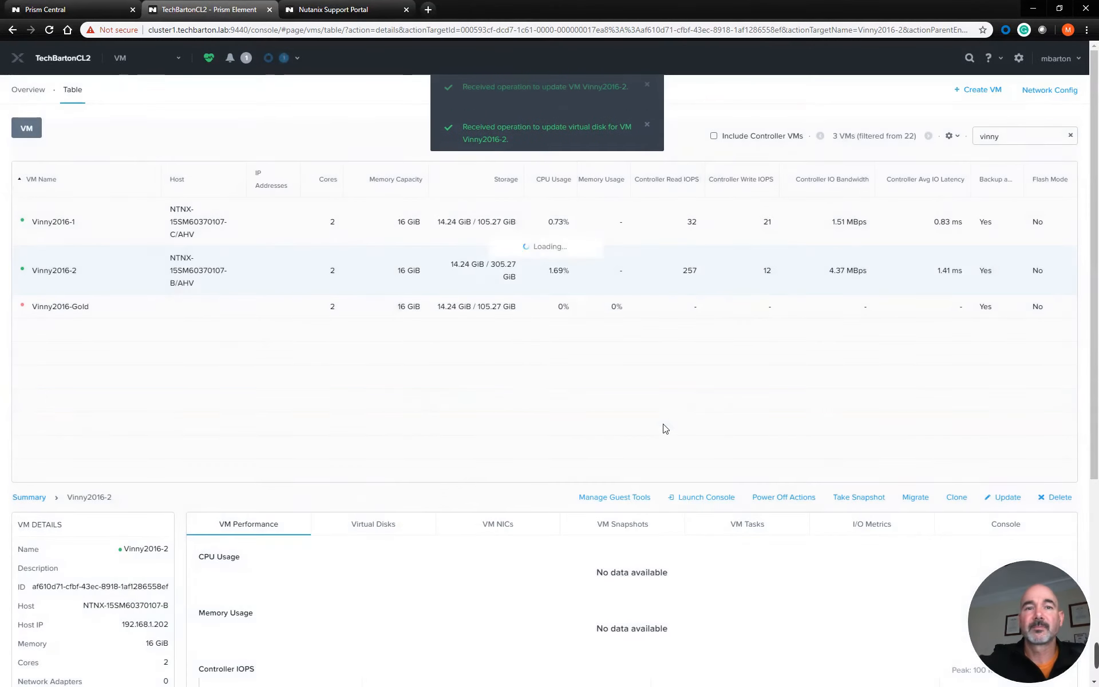
Return to the Vinny2016-2 console and refresh Disk Management to pick up the enlarged disk
key(alt+Tab)
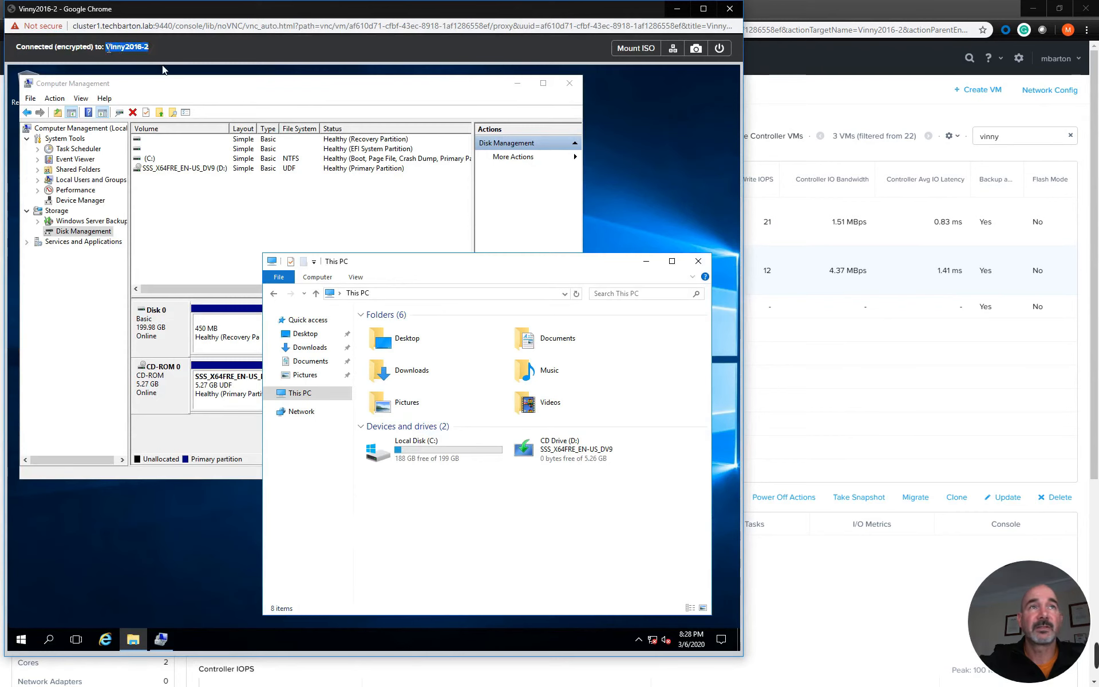
click(391, 226)
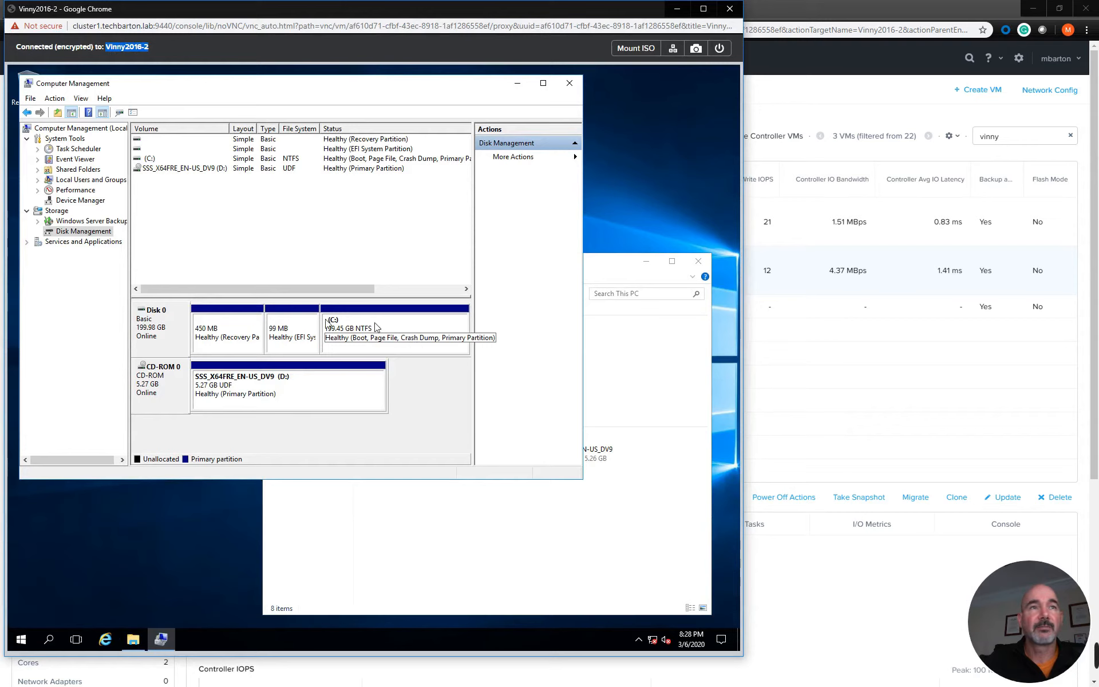
right_click(223, 322)
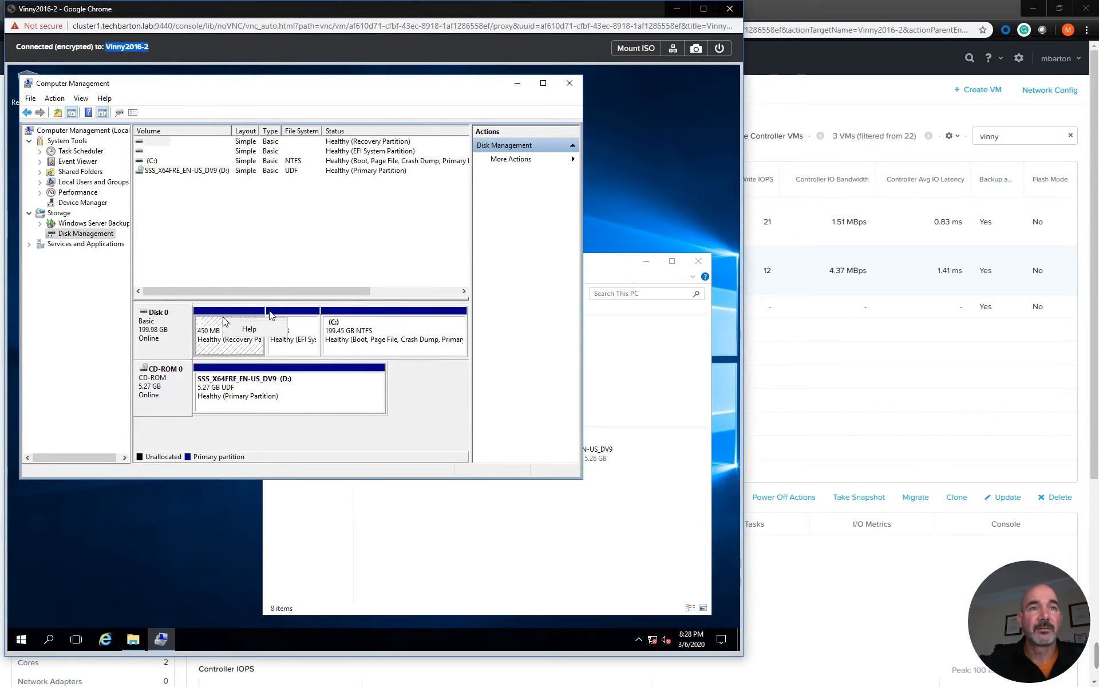
click(216, 214)
right_click(87, 233)
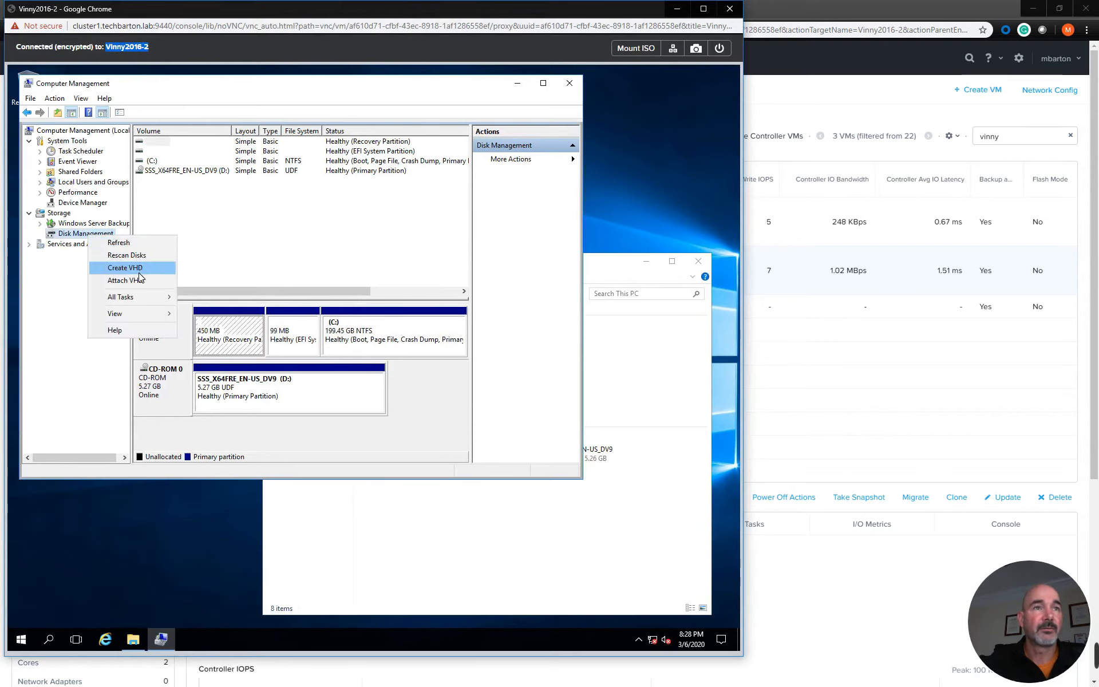
click(119, 242)
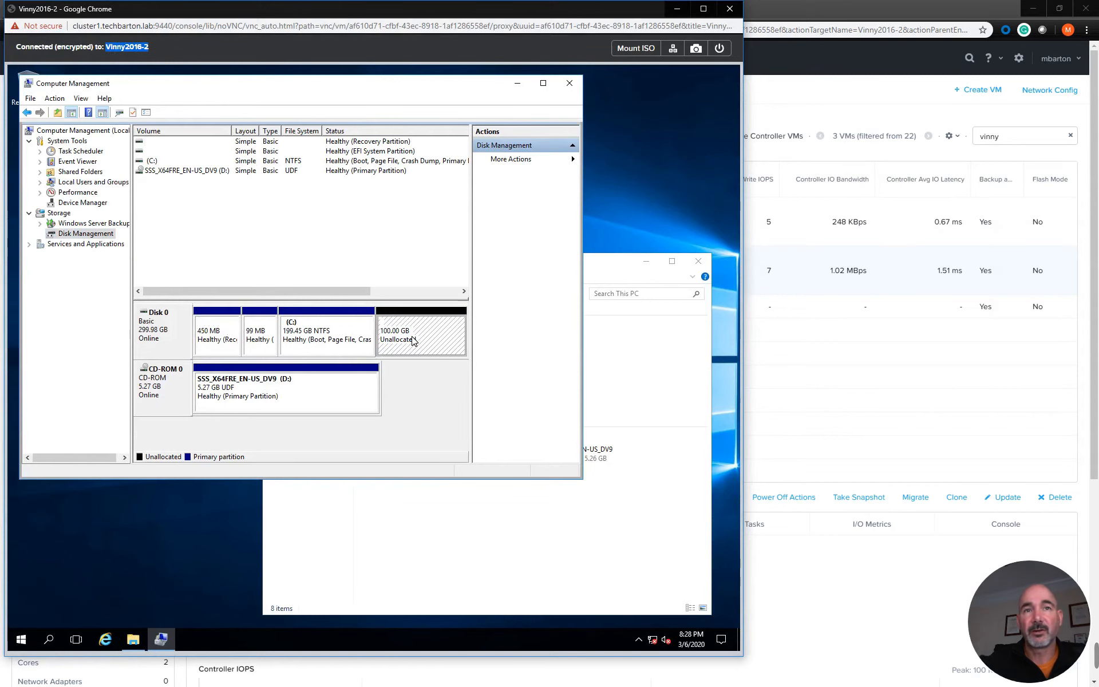
Extend the C: volume on Disk 0 by 102400 MB, using all the newly added unallocated space
right_click(336, 327)
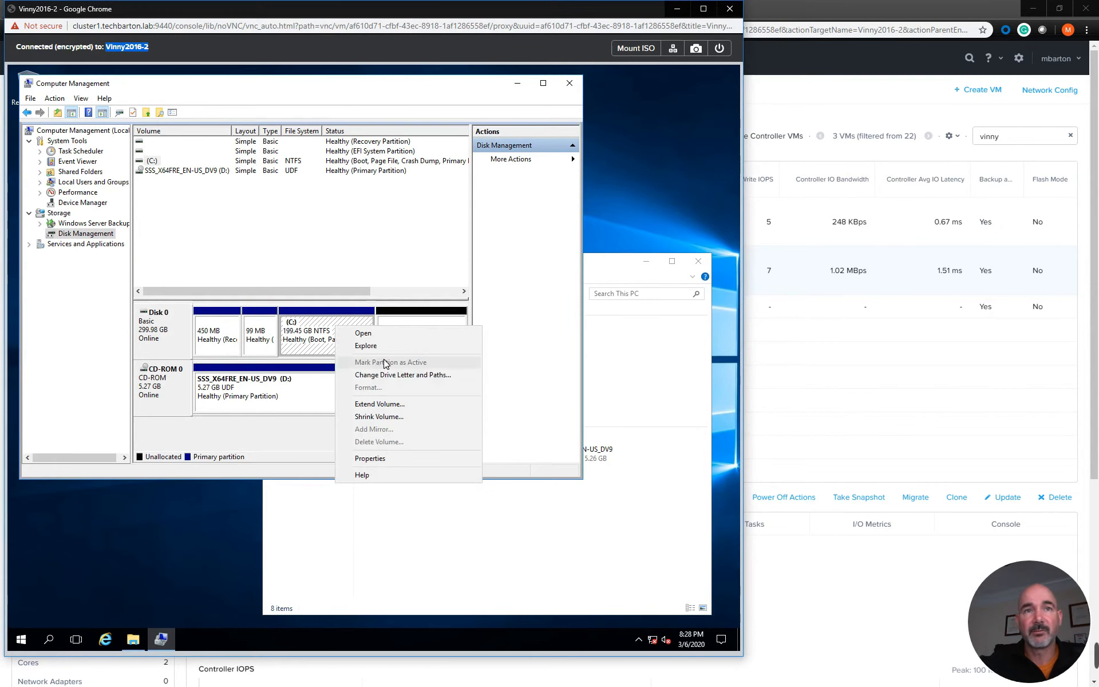
click(387, 403)
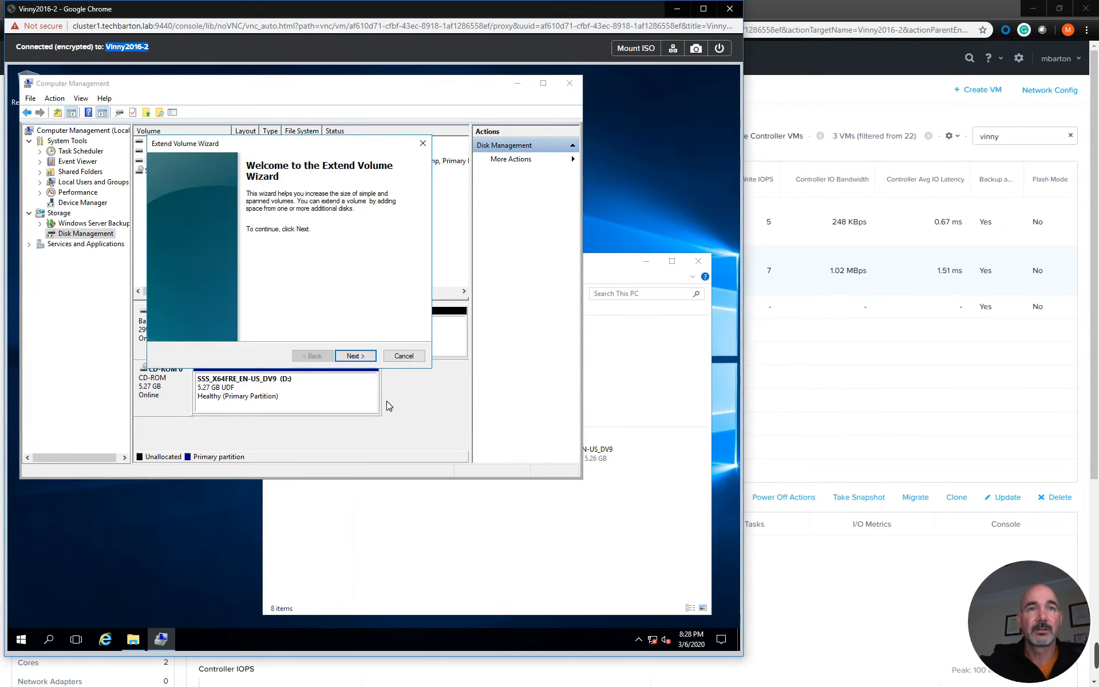
click(358, 359)
click(360, 357)
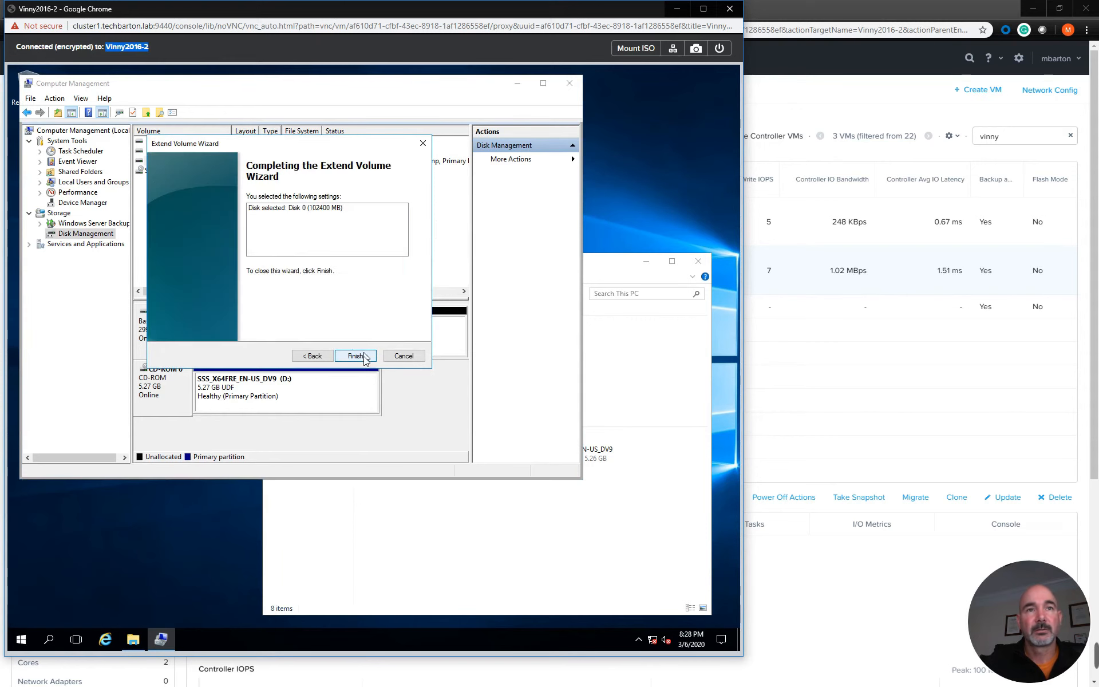
click(356, 356)
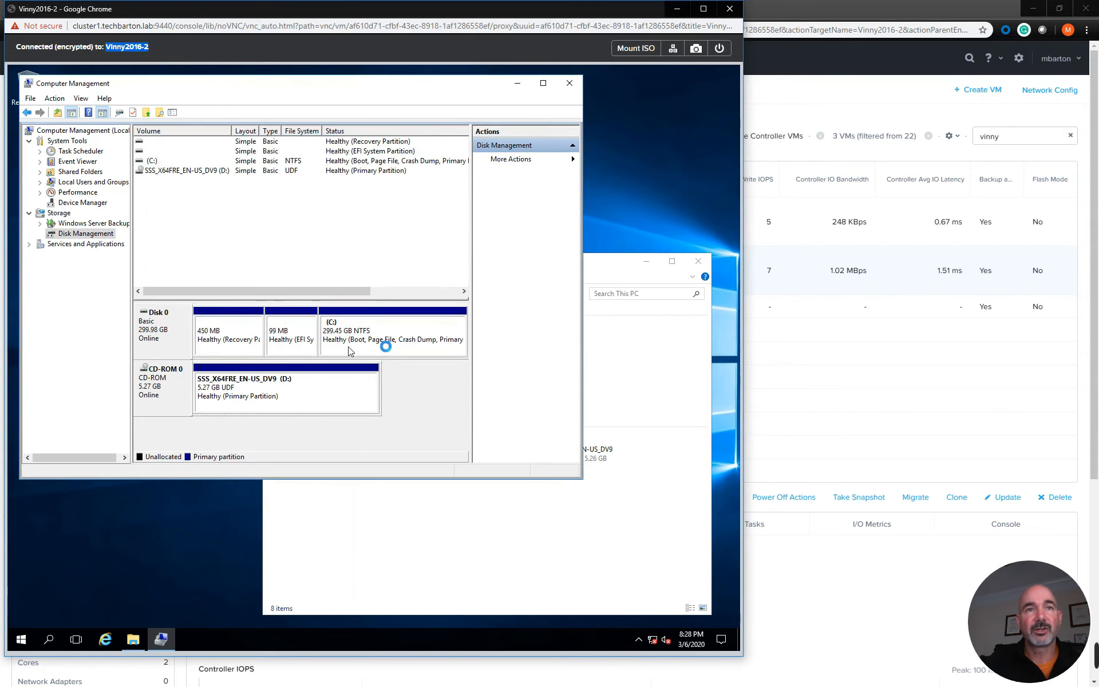
Refresh This PC to recheck the C: drive's size, and close the Vinny2016-2 console window
click(424, 510)
right_click(424, 501)
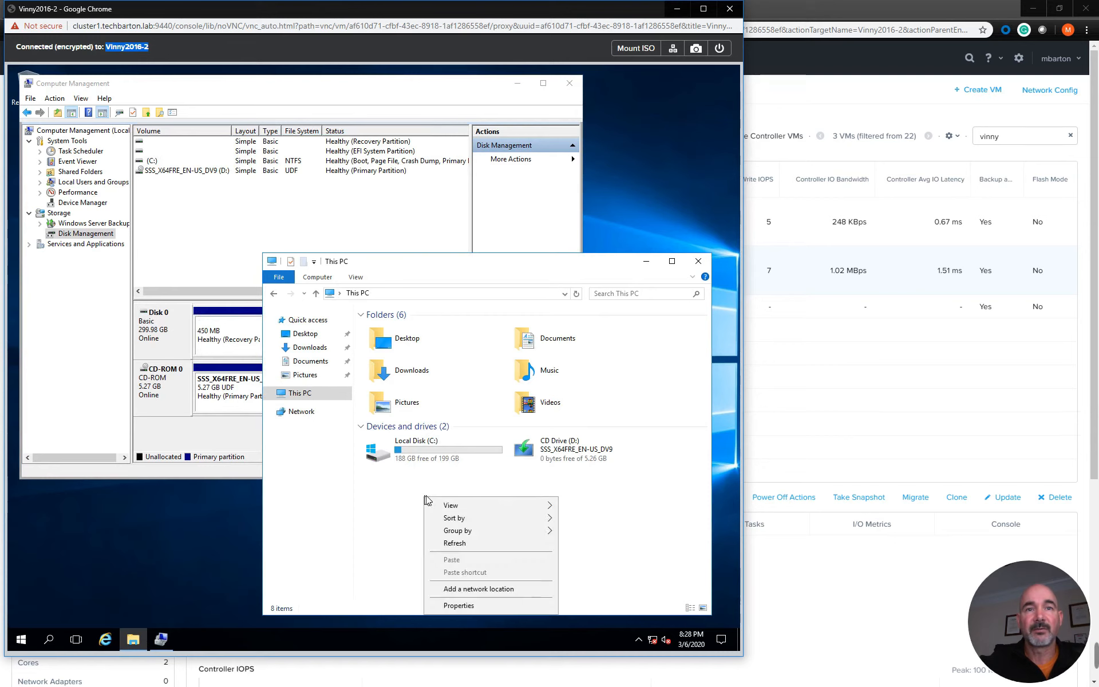
click(458, 544)
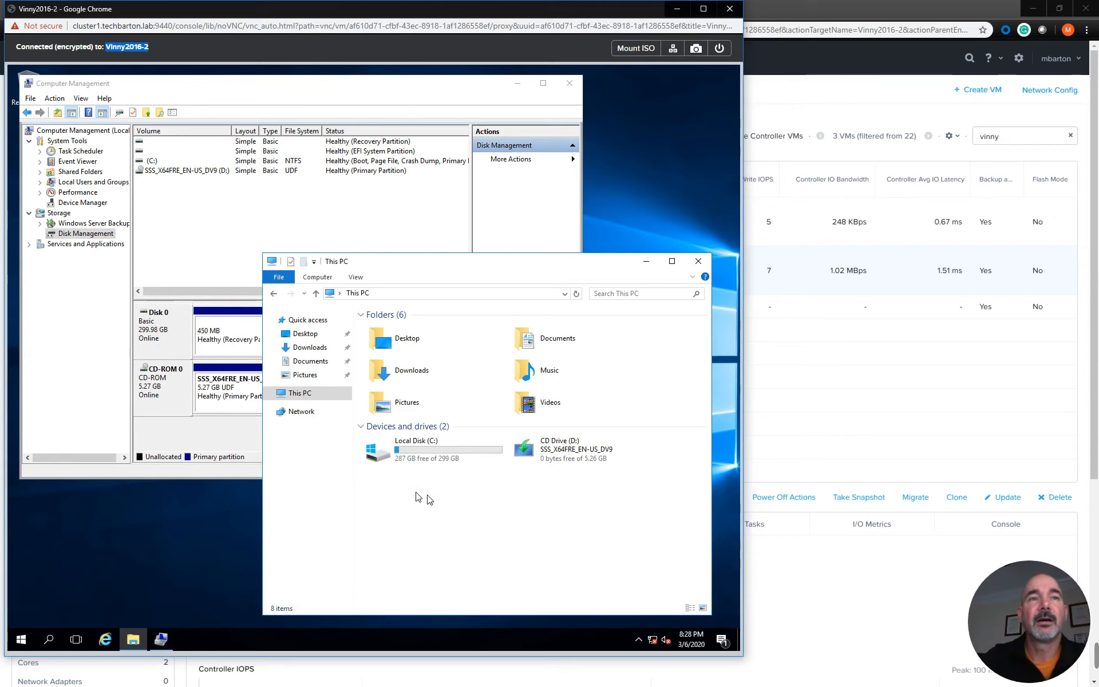
click(729, 8)
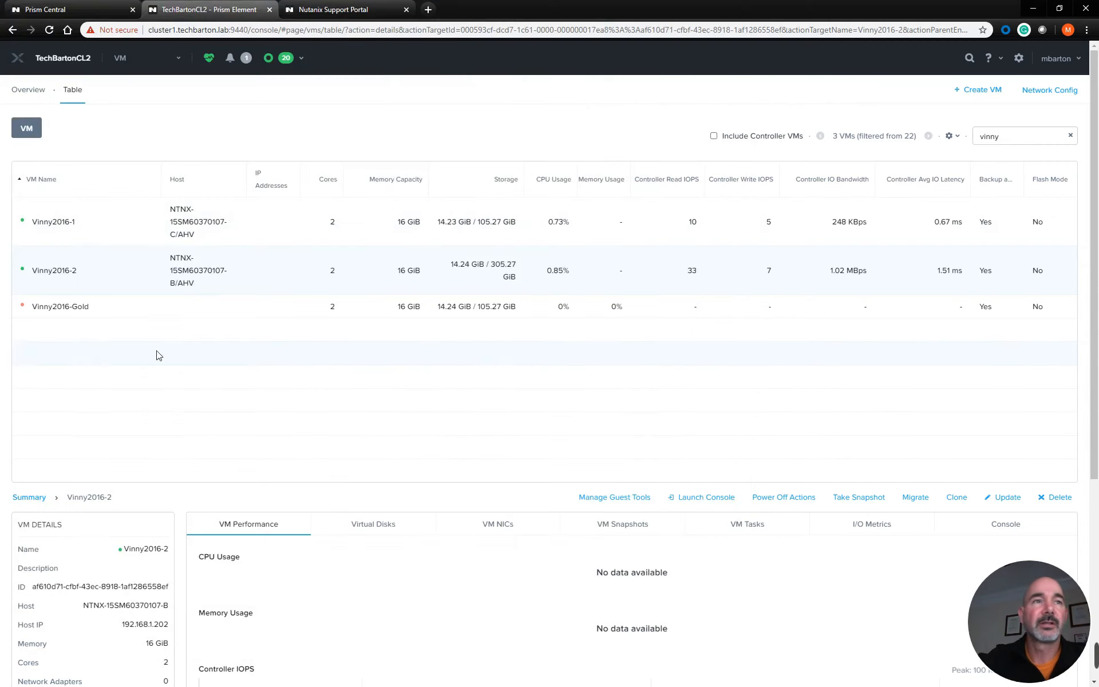
Start creating a new VM named Vinny-3 and give it 2 vCPUs
click(979, 95)
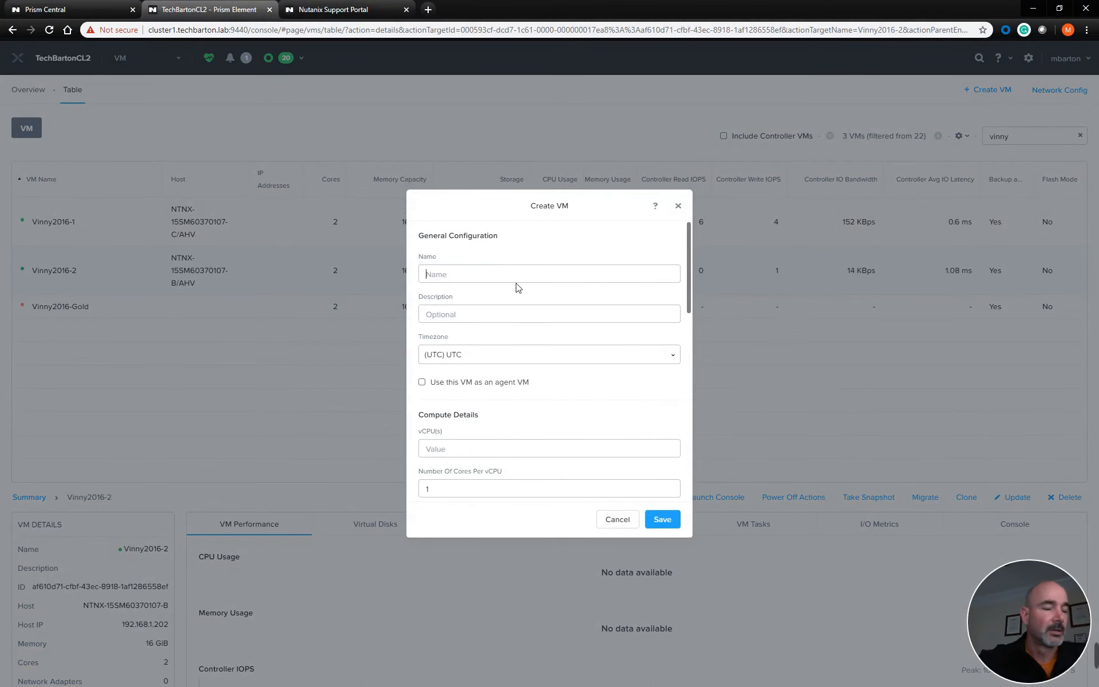
text(Vinny)
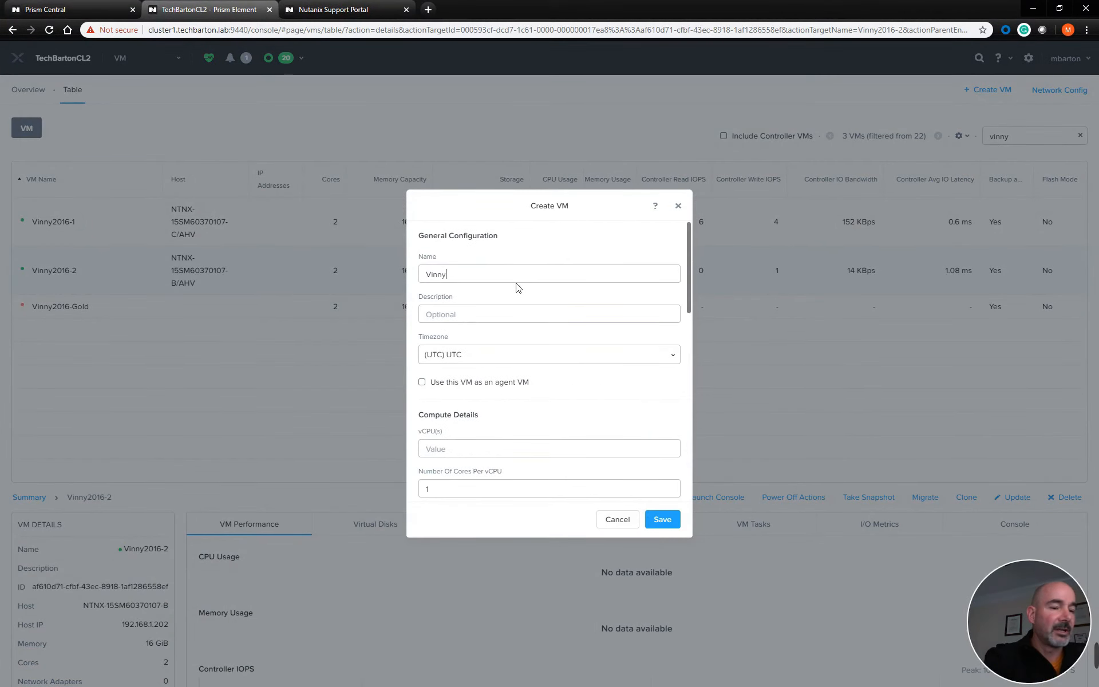
text(-3)
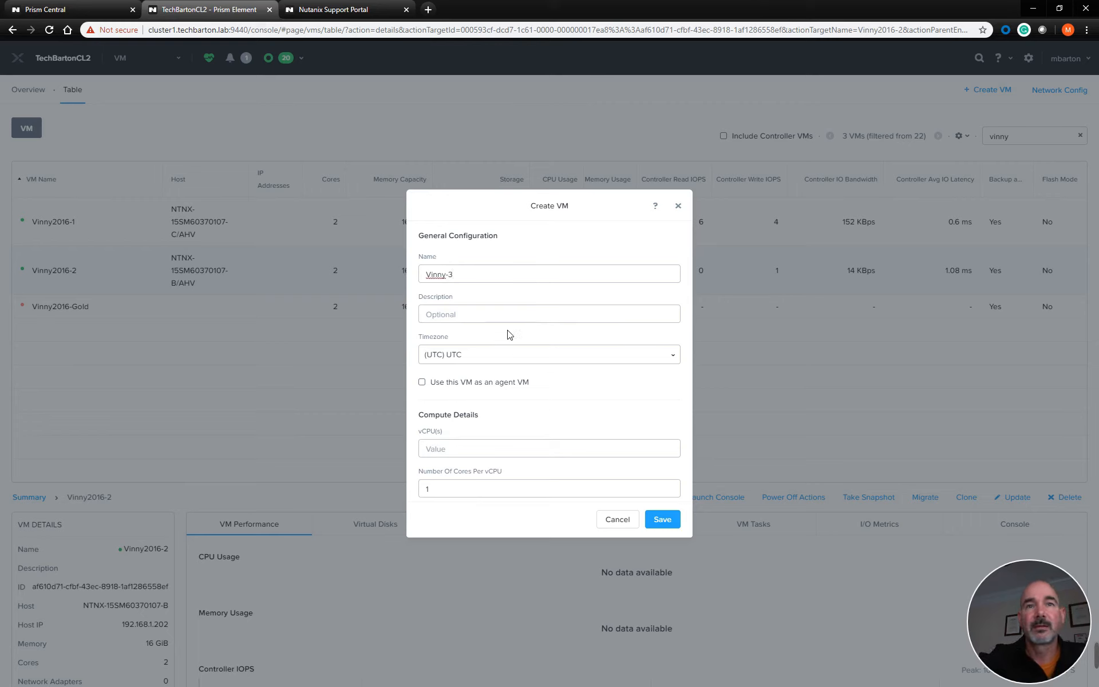
click(516, 449)
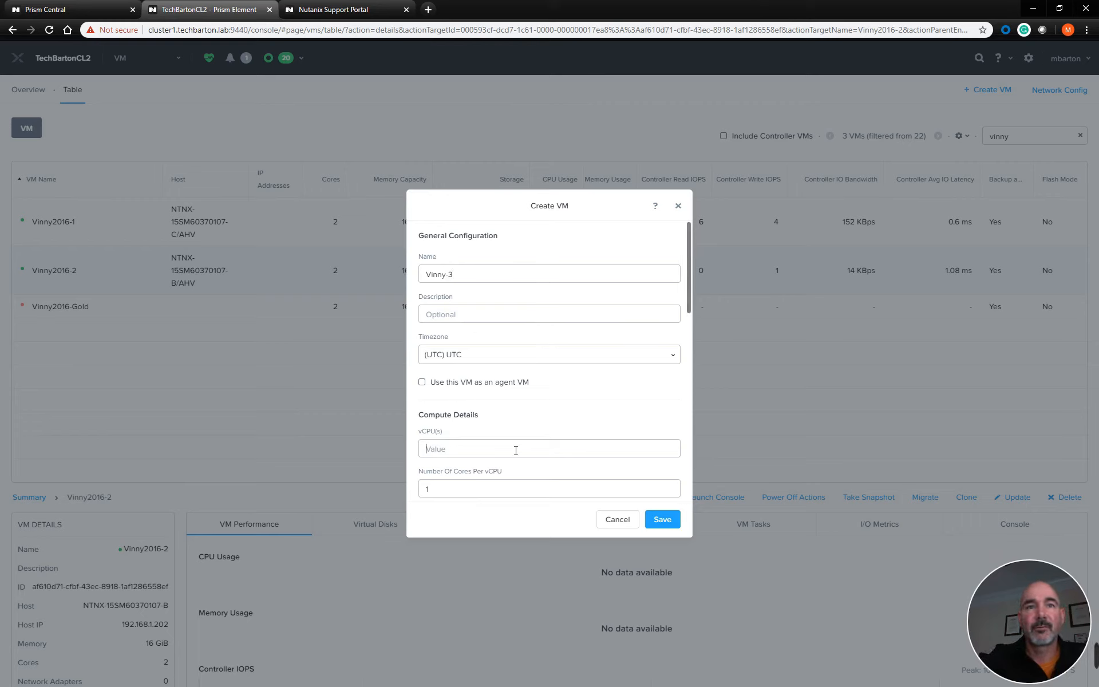
text(32)
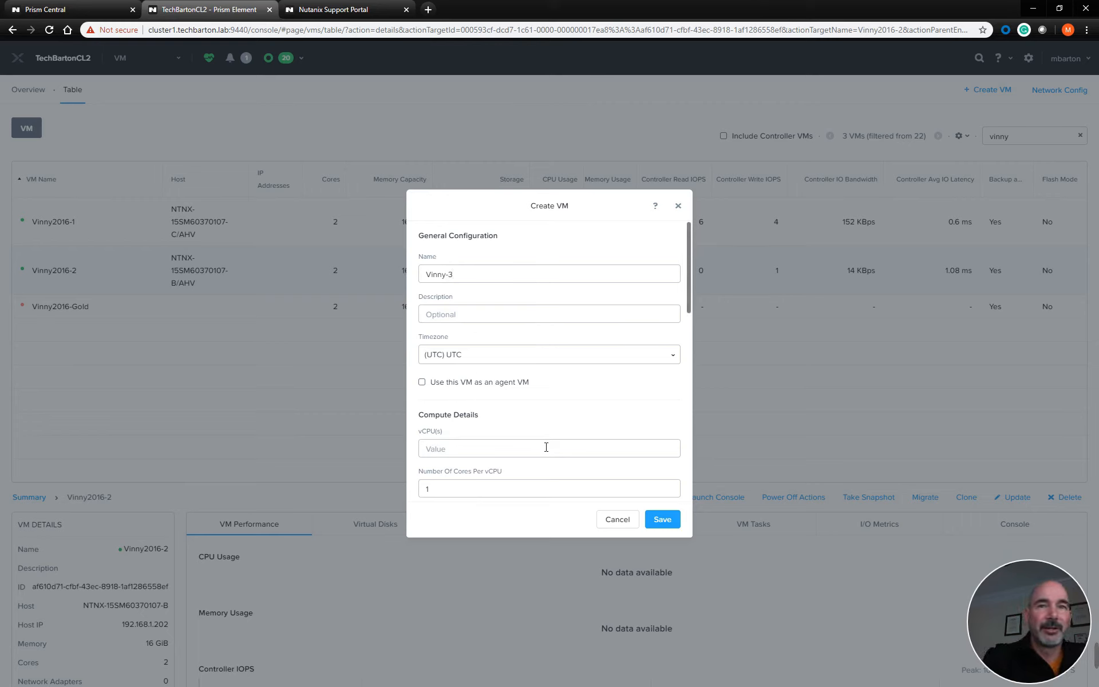
text(2)
Load the en_windows_server_2016_x64_dvd_9327751.iso image from the Image Service into Vinny-3's existing CD-ROM
scroll(559, 443, down, 3)
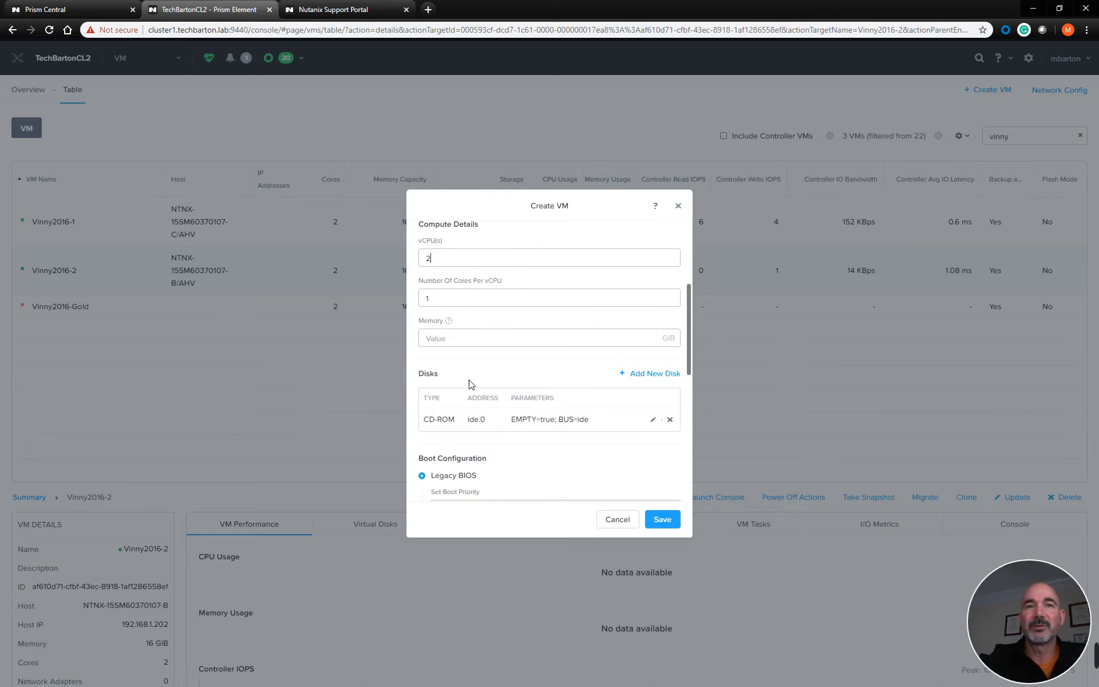
click(652, 420)
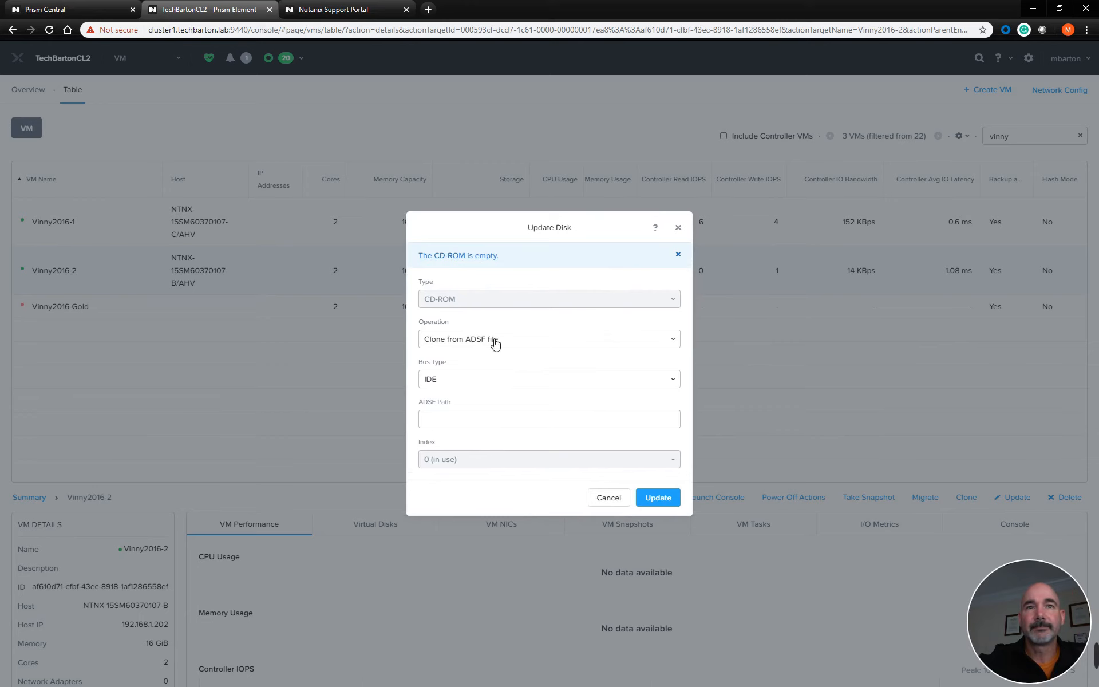
click(495, 342)
click(488, 376)
click(489, 428)
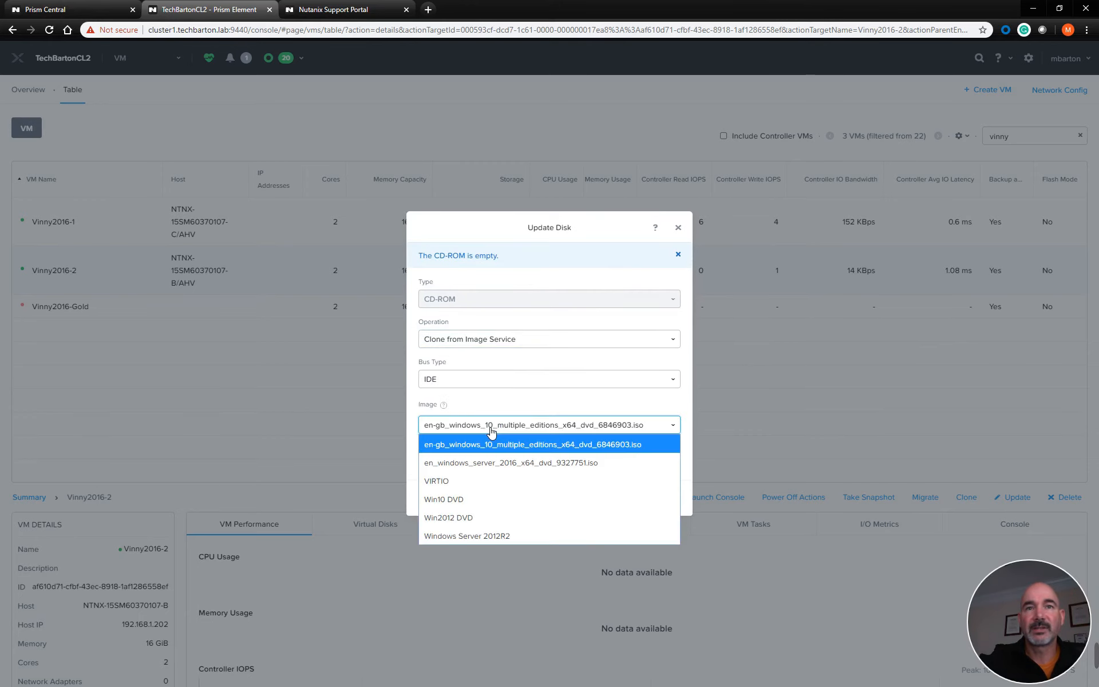
click(507, 463)
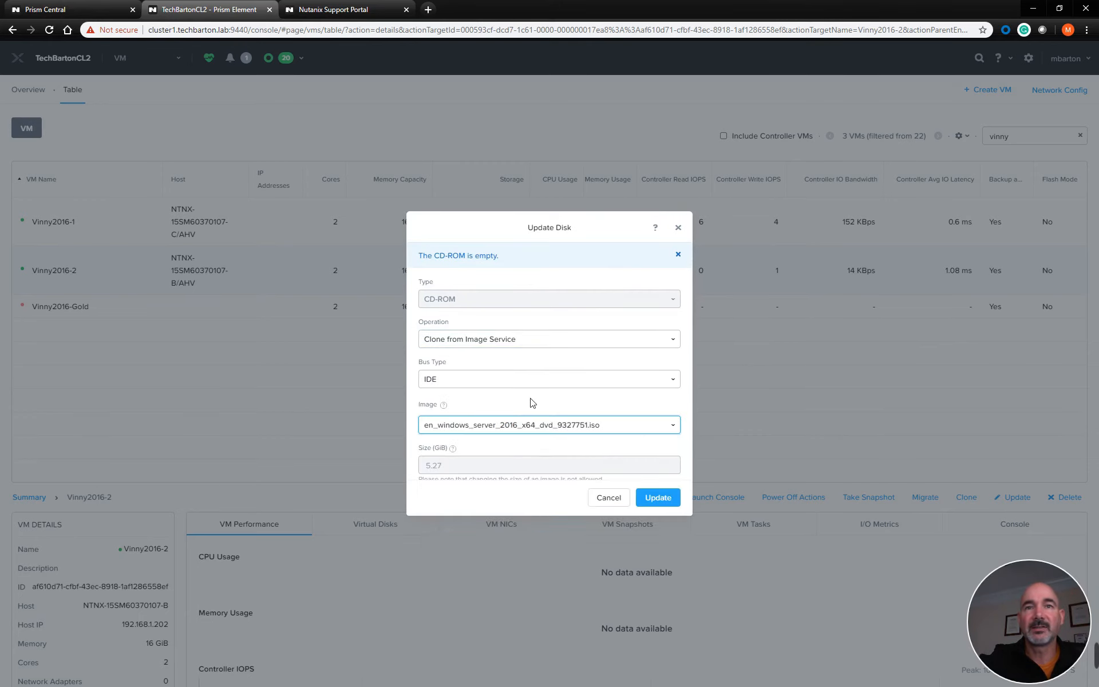
click(658, 498)
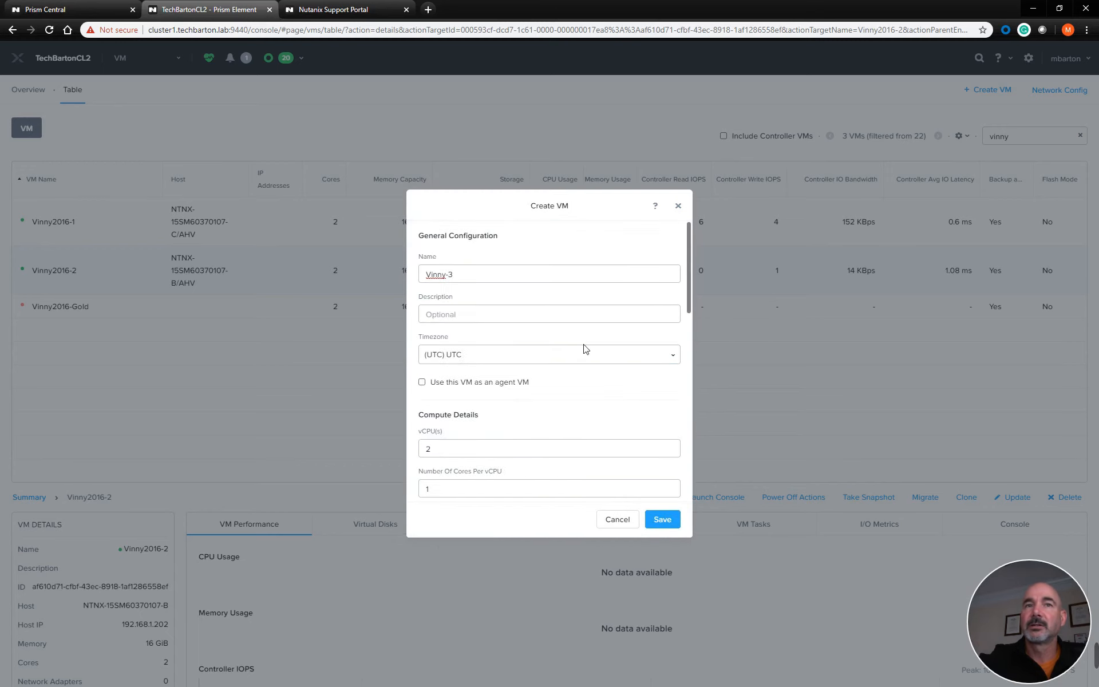
Add a second IDE CD-ROM to Vinny-3, cloned from the VIRTIO image in the Image Service
scroll(623, 401, down, 2)
scroll(624, 401, down, 3)
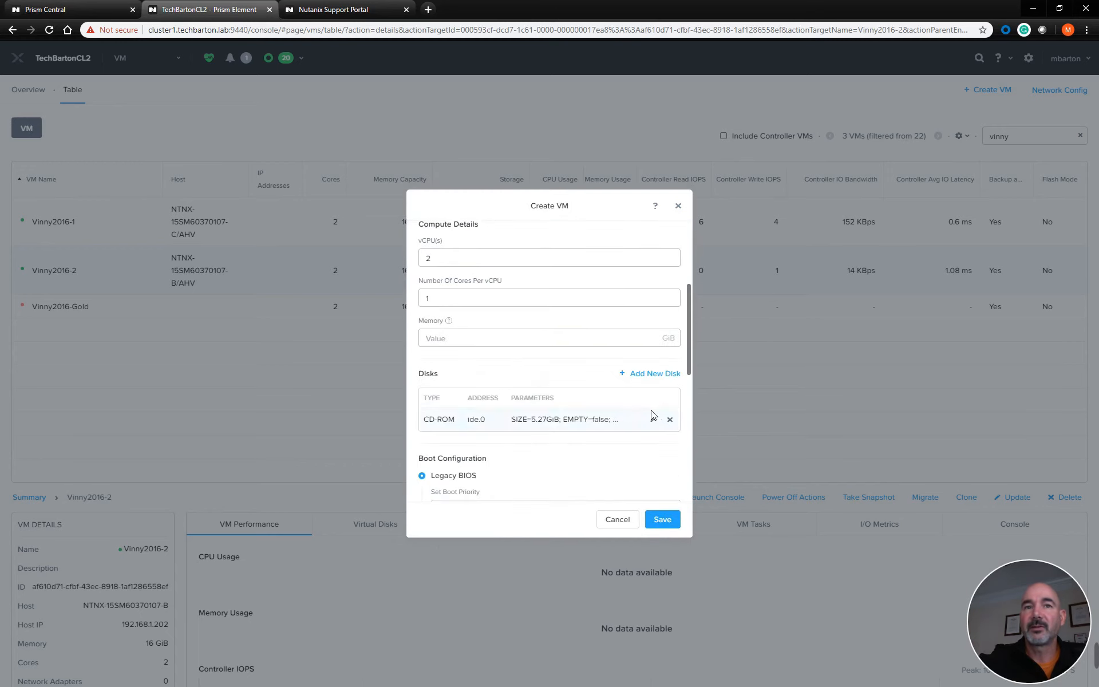
click(651, 373)
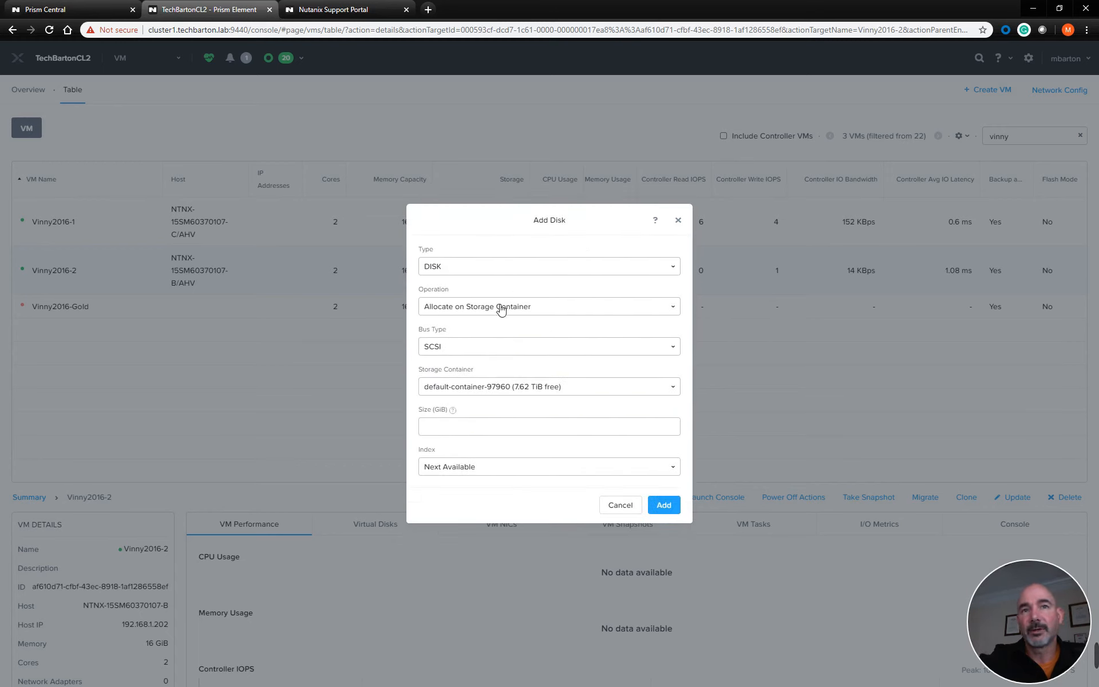
click(552, 269)
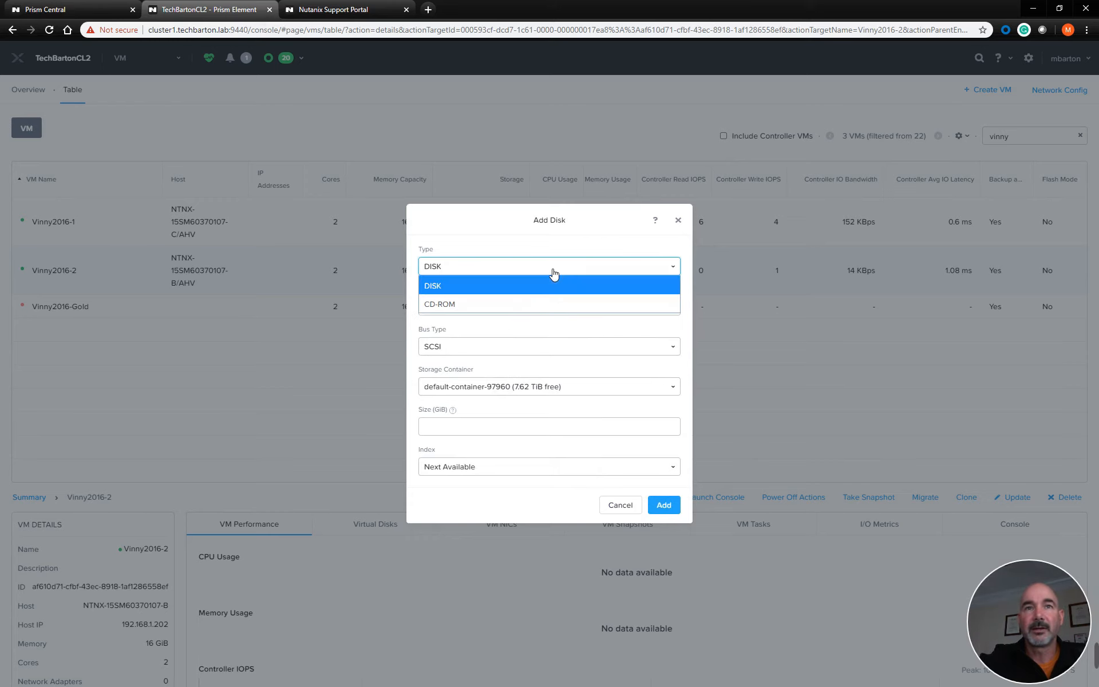
click(496, 303)
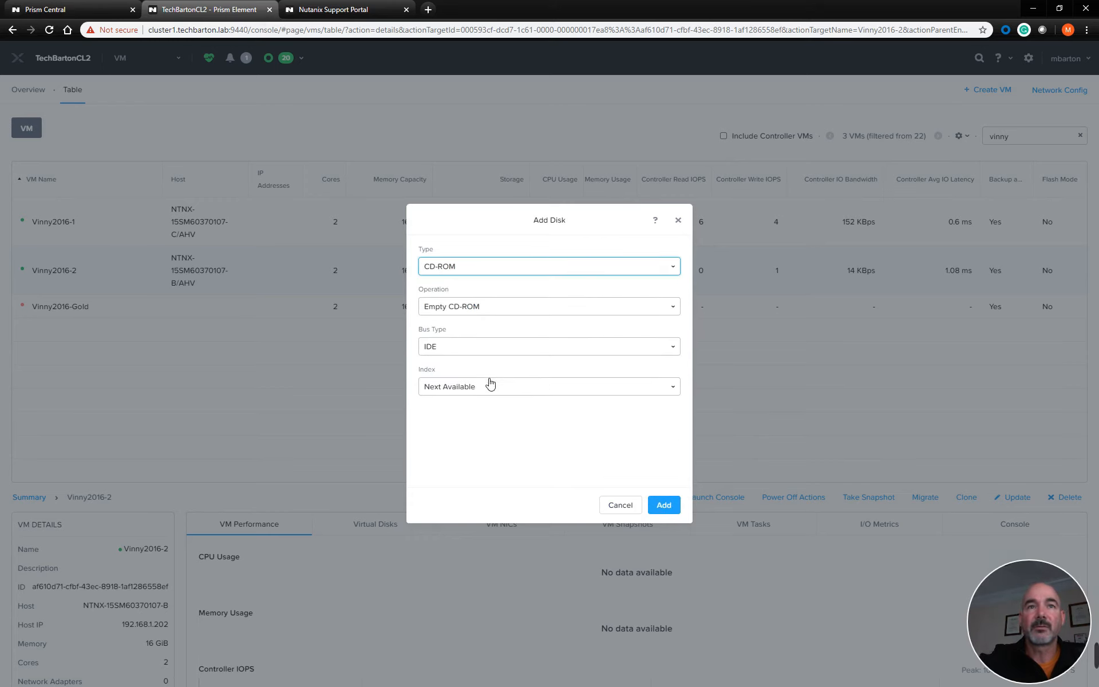
click(490, 389)
click(499, 309)
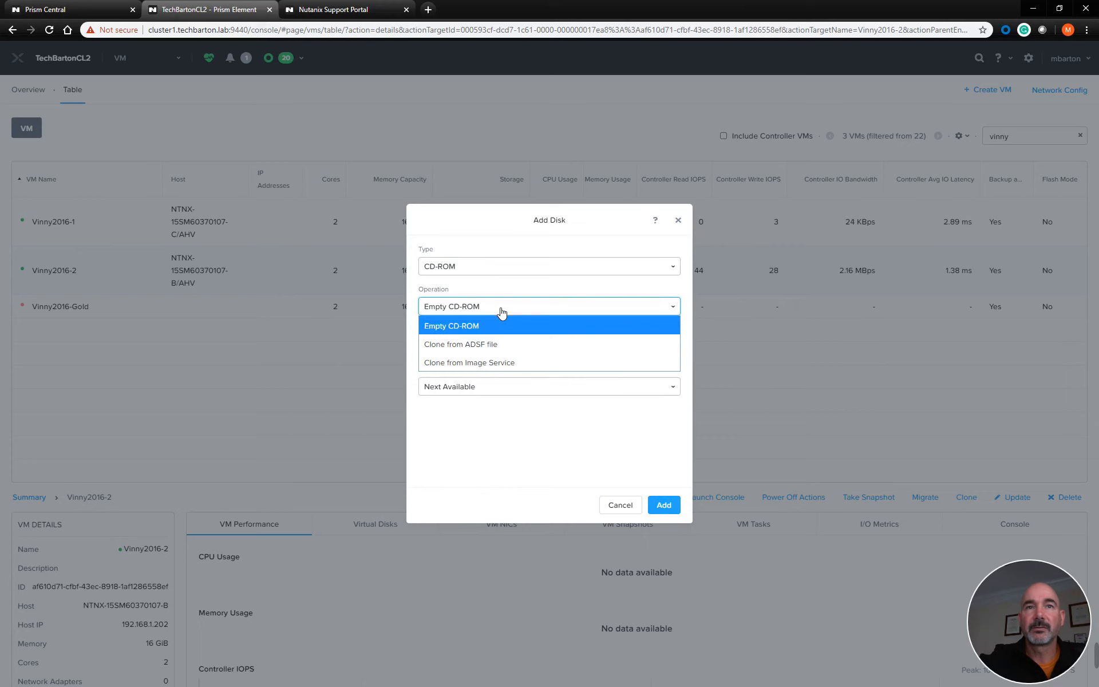
click(488, 367)
click(488, 393)
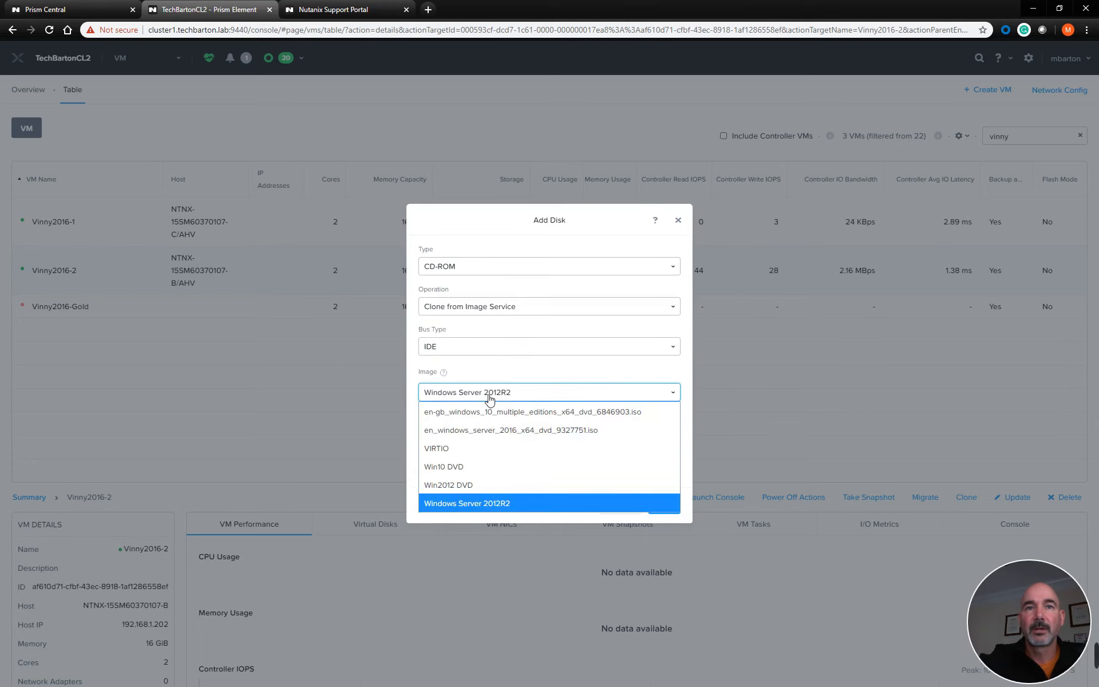
click(465, 467)
click(658, 504)
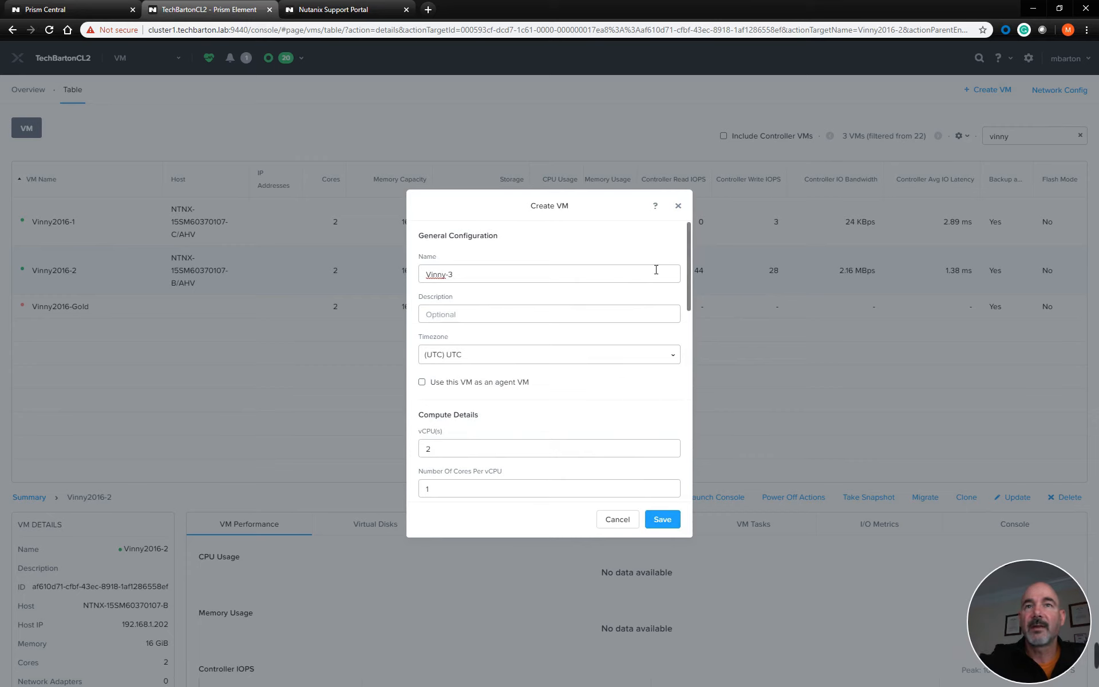
Add a 100 GiB SCSI disk to Vinny-3, allocated on the default-container-97960 storage container
scroll(651, 379, down, 10)
drag(689, 361, 689, 301)
click(652, 374)
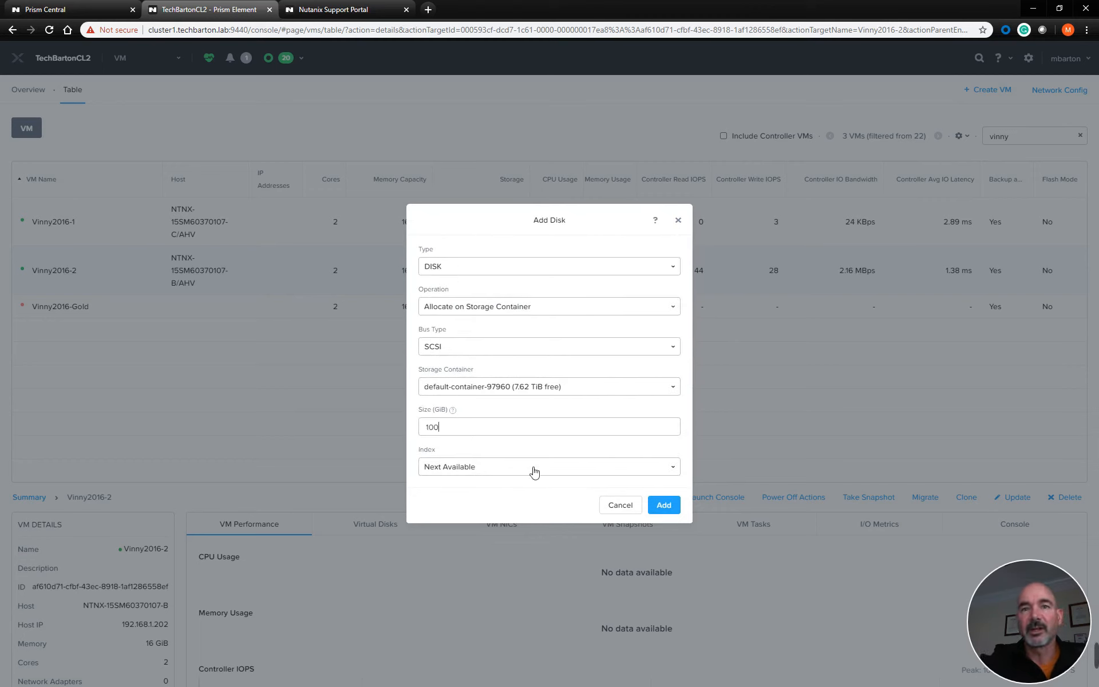
click(662, 505)
Set Vinny-3's memory to 16 GiB
scroll(686, 280, down, 3)
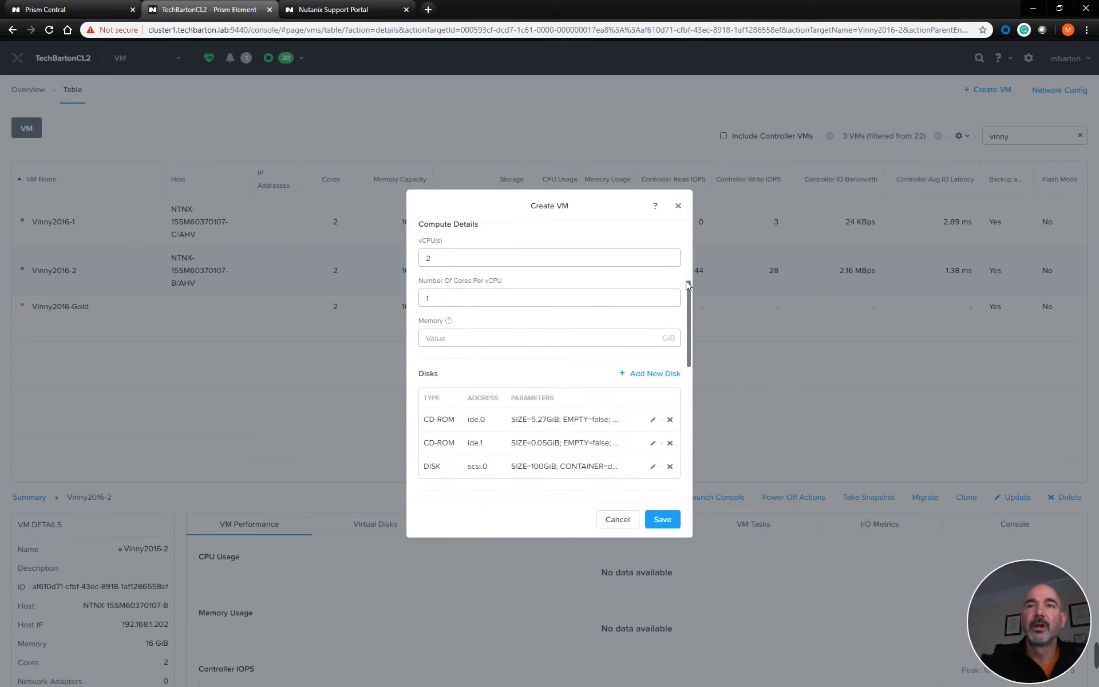
mouse_move(689, 284)
mouse_down()
mouse_move(688, 226)
mouse_move(687, 268)
mouse_up()
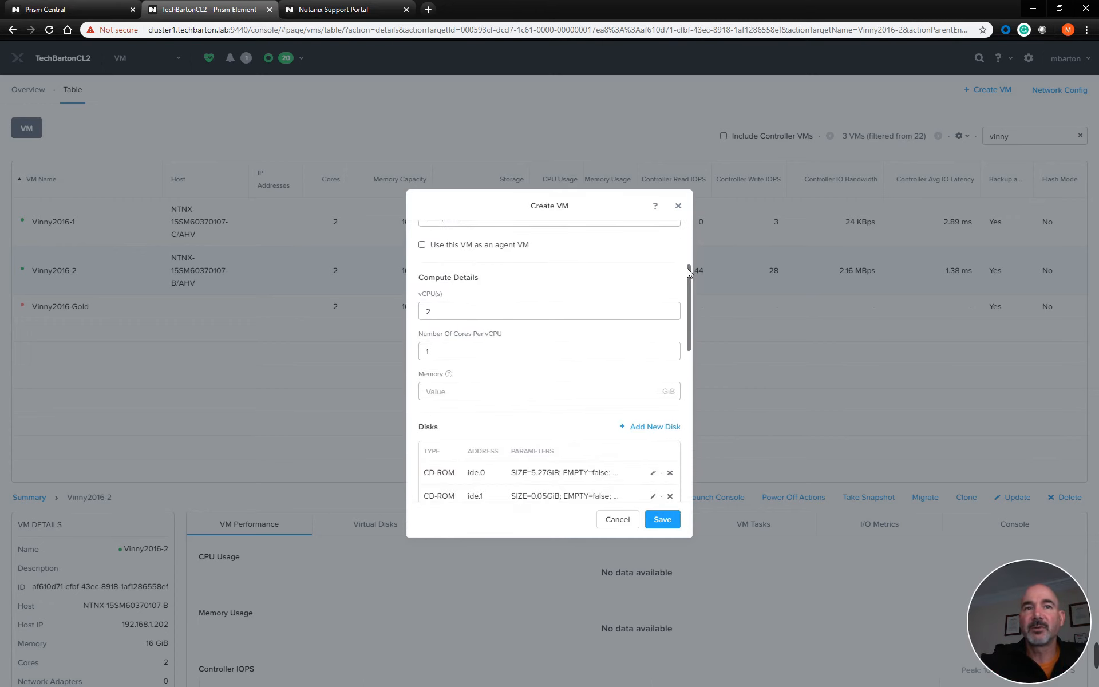
click(542, 391)
text(16)
scroll(542, 395, up, 2)
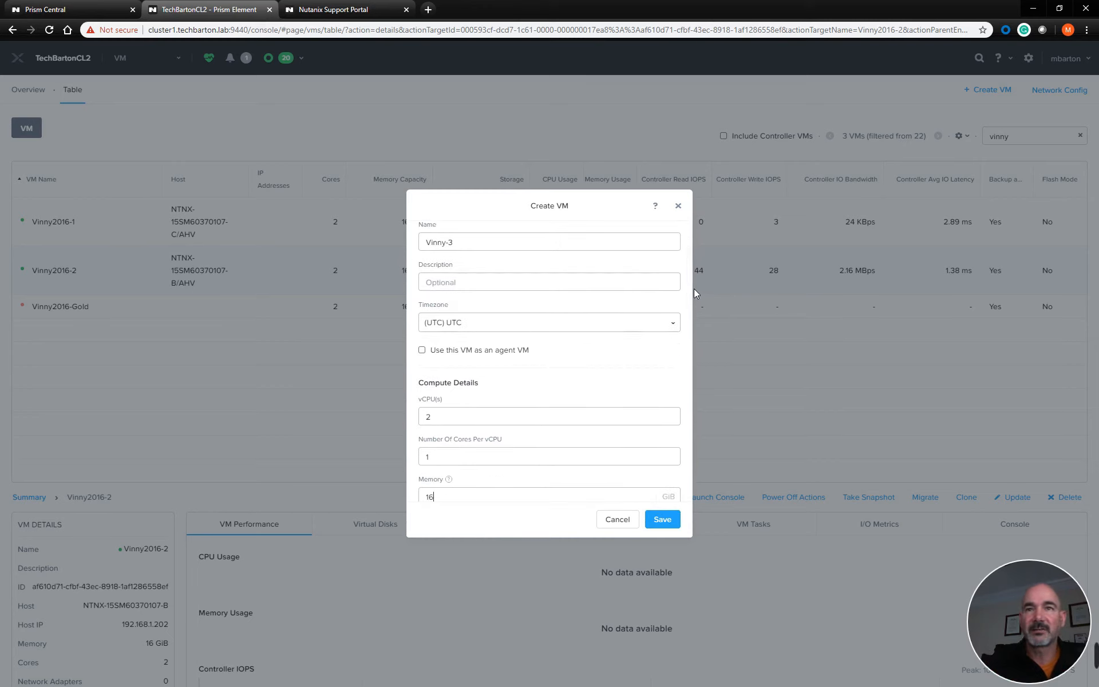
Set Vinny-3's boot configuration to UEFI and save the new VM
drag(689, 288, 702, 354)
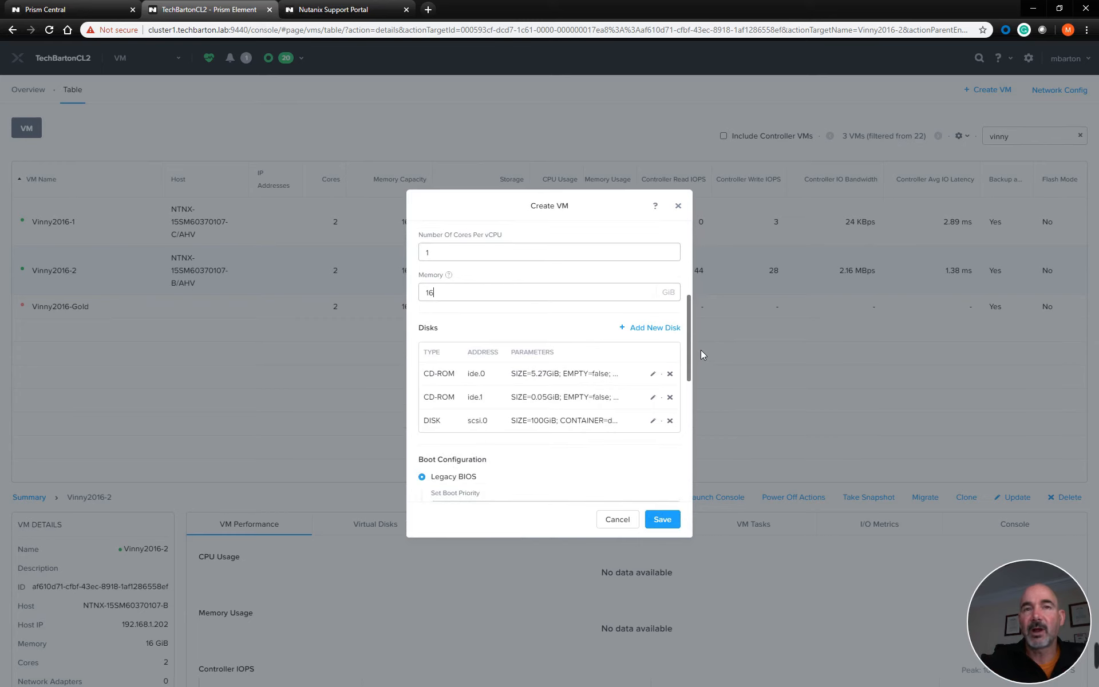
drag(700, 351, 701, 396)
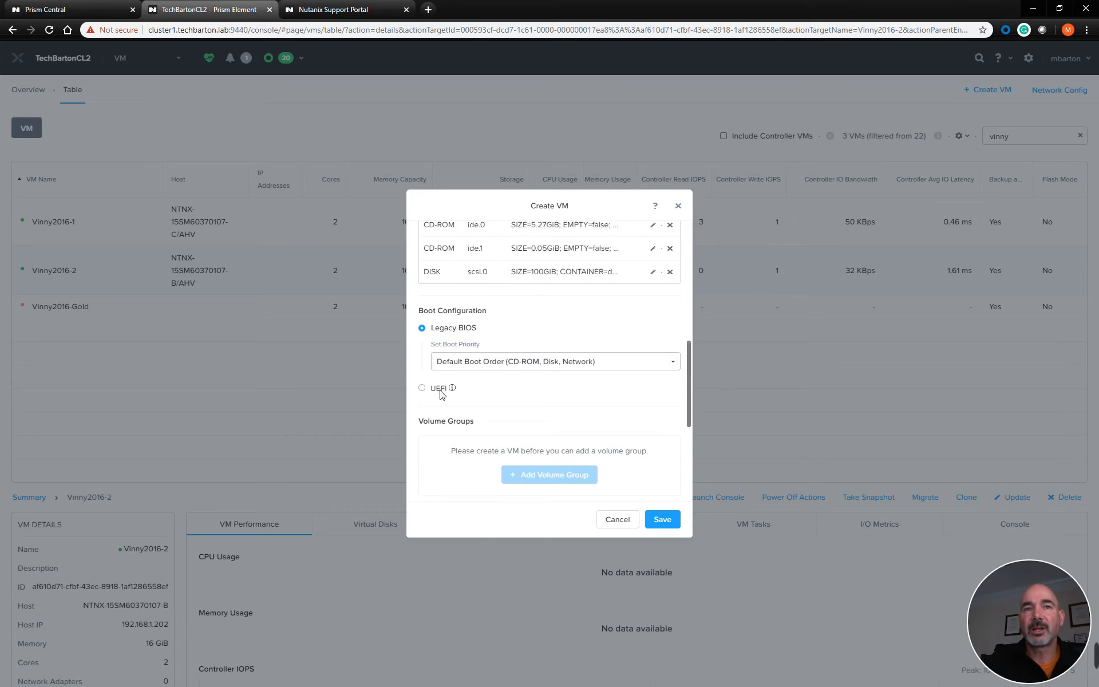
click(422, 389)
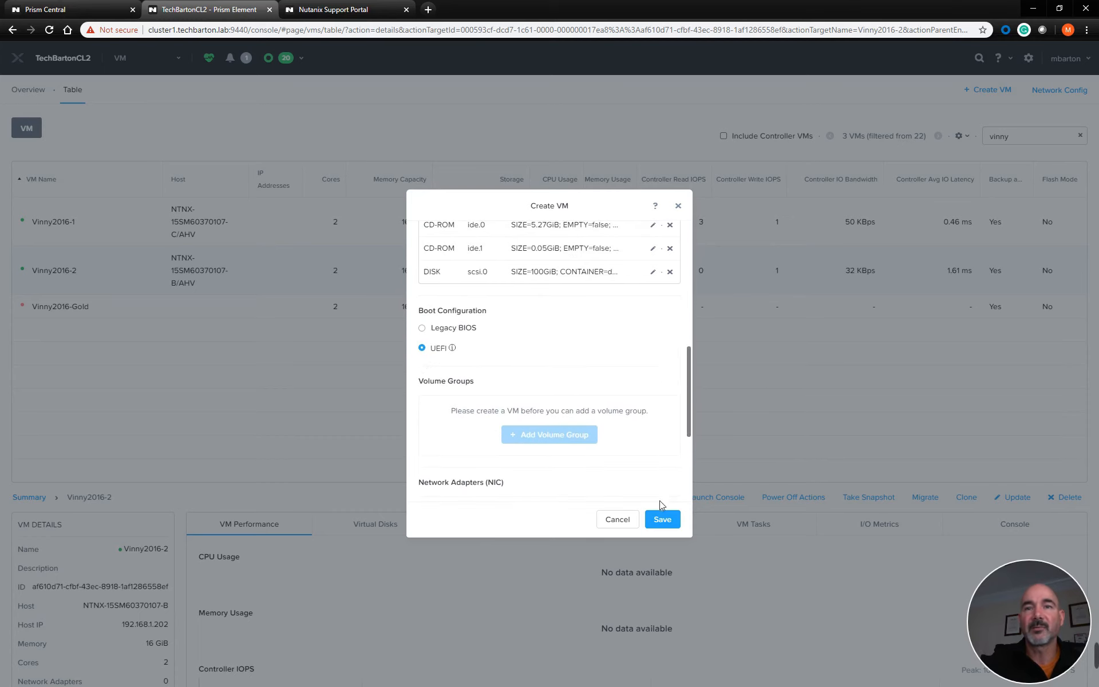
click(661, 519)
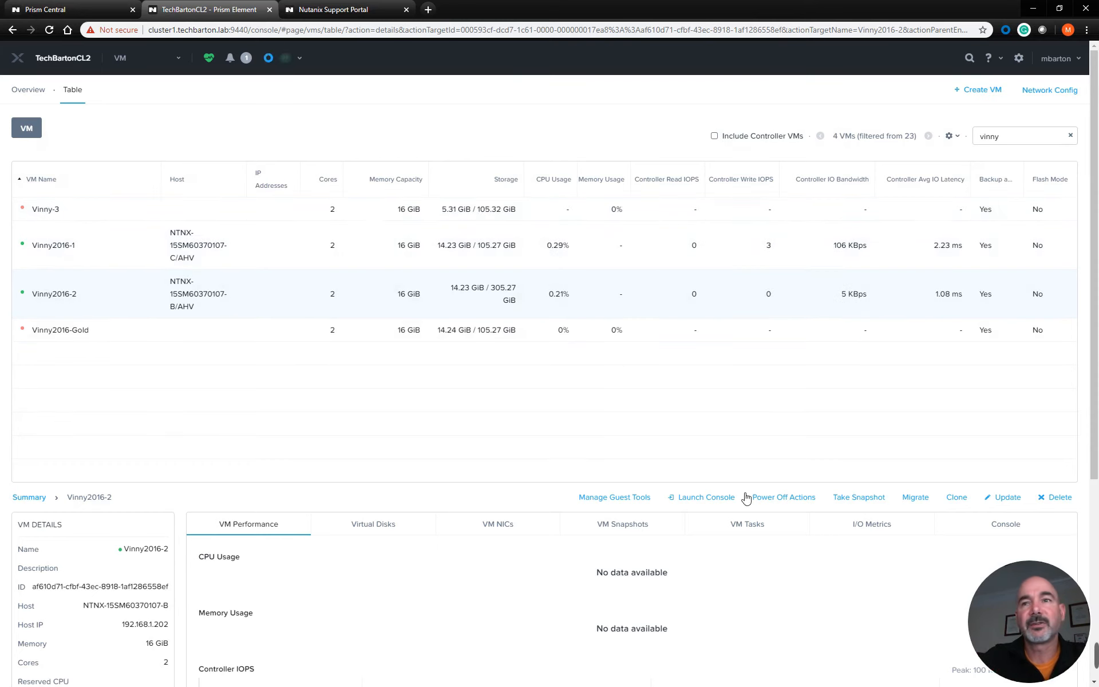
Power on Vinny-3 and launch its console
click(784, 501)
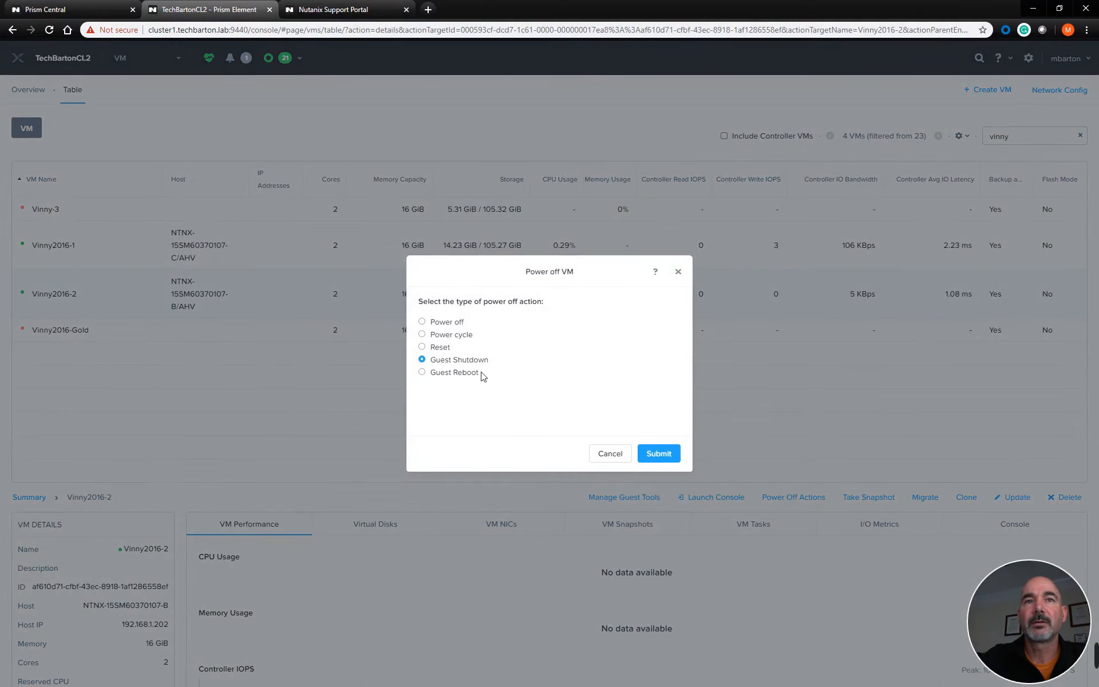
click(624, 456)
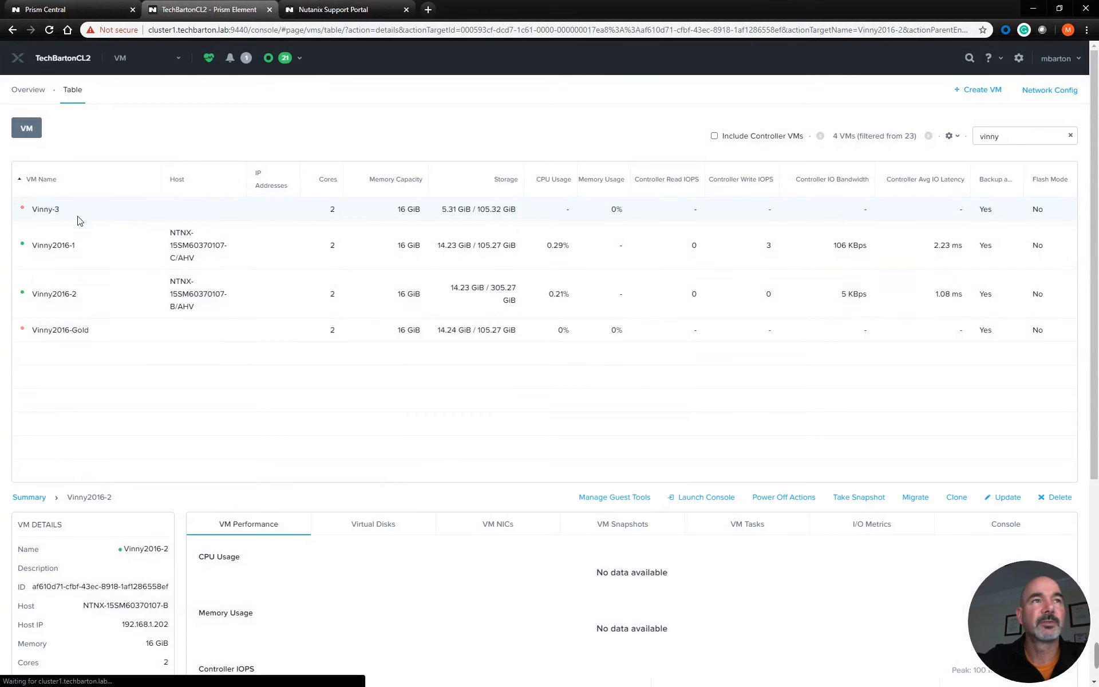
click(77, 219)
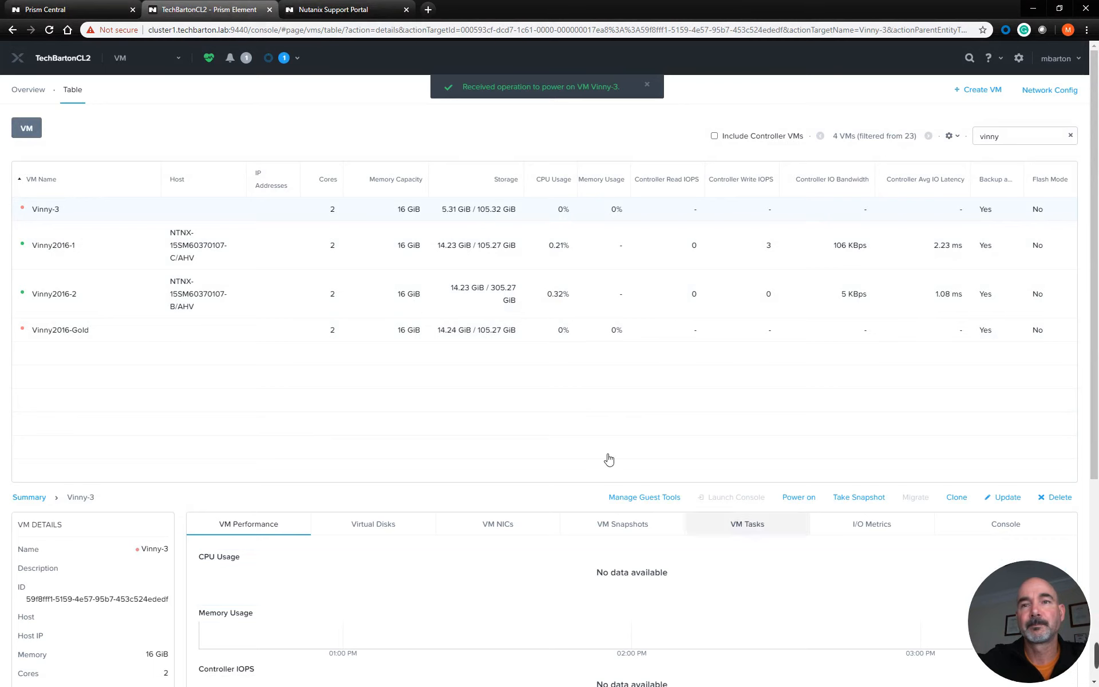
click(183, 253)
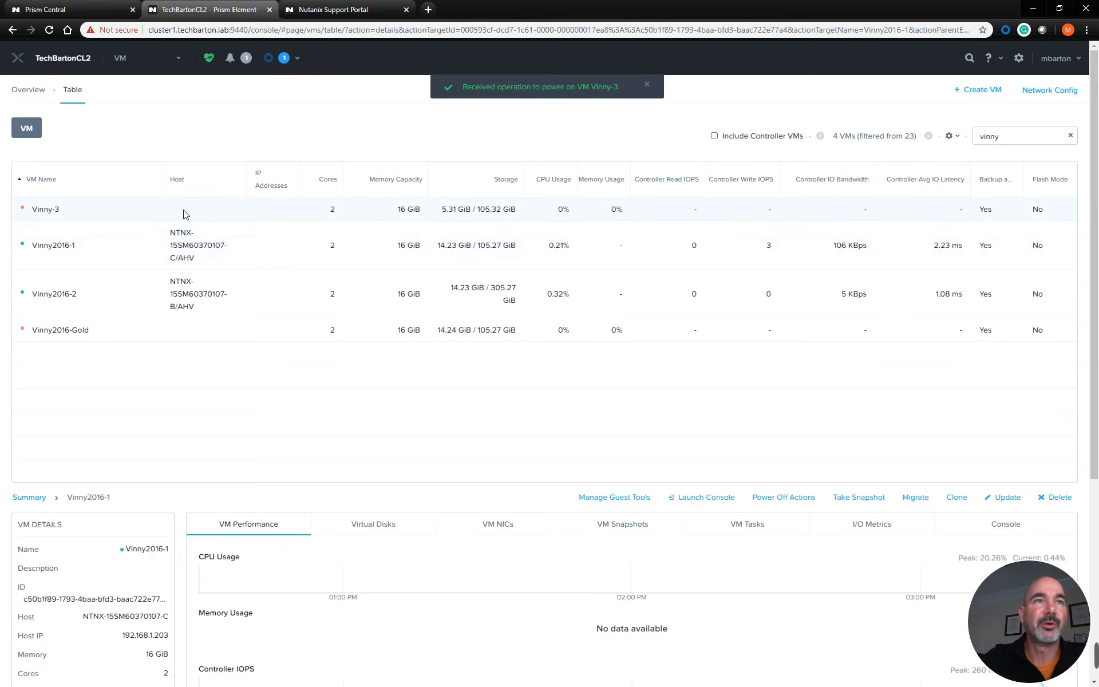
click(184, 212)
click(704, 497)
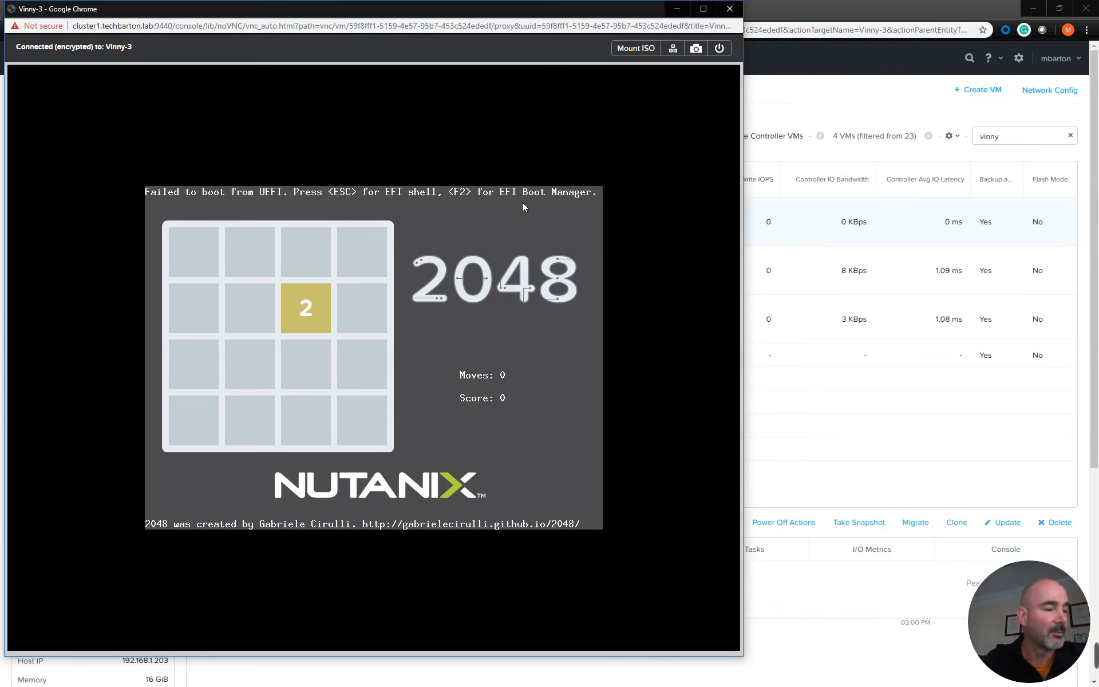
Enter the EFI firmware menu in Vinny-3's console and open the Boot Manager
key(F2)
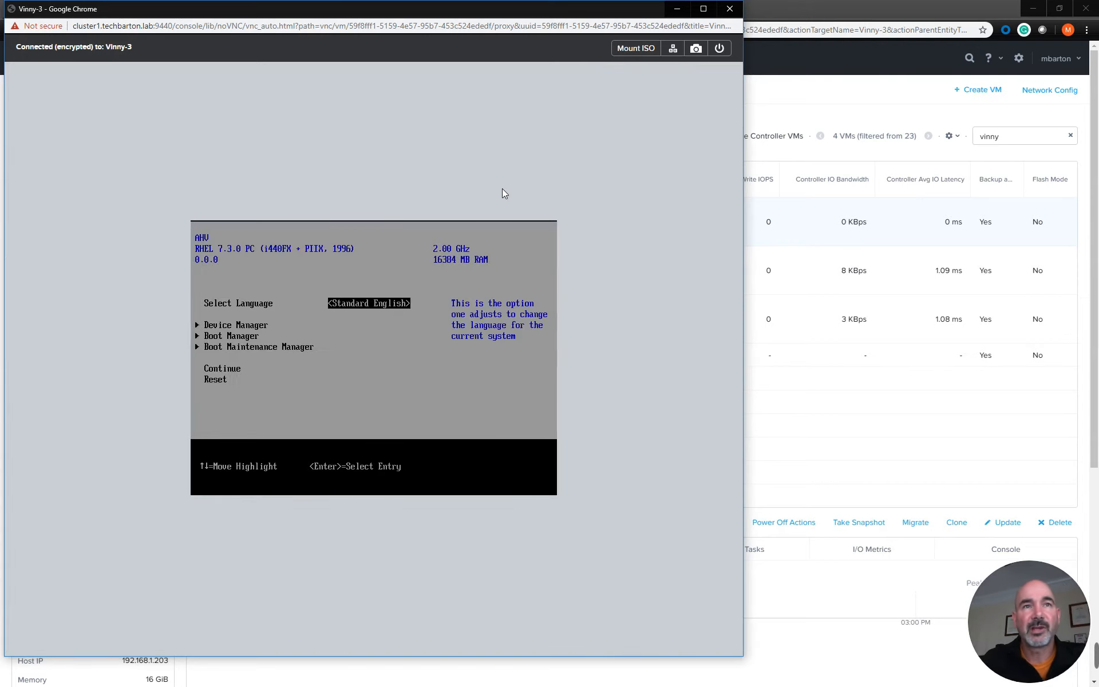
key(Down)
key(Down)
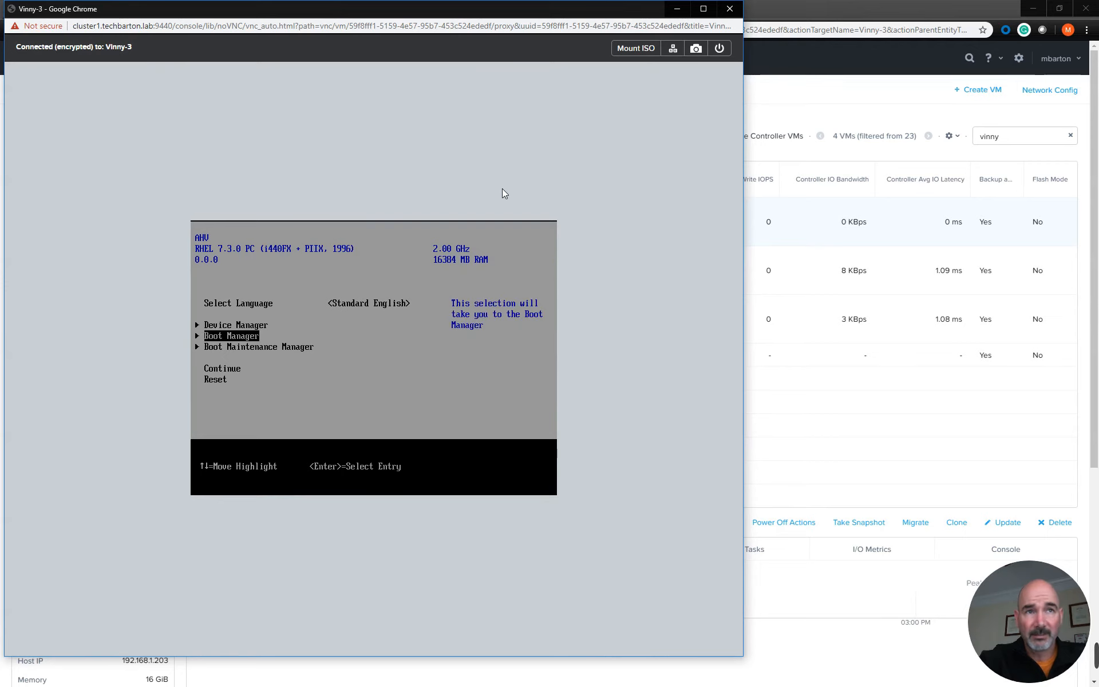
key(Return)
Boot Vinny-3 from UEFI QEMU DVD-ROM QM00001 and confirm booting from CD or DVD to load Windows setup
key(Down)
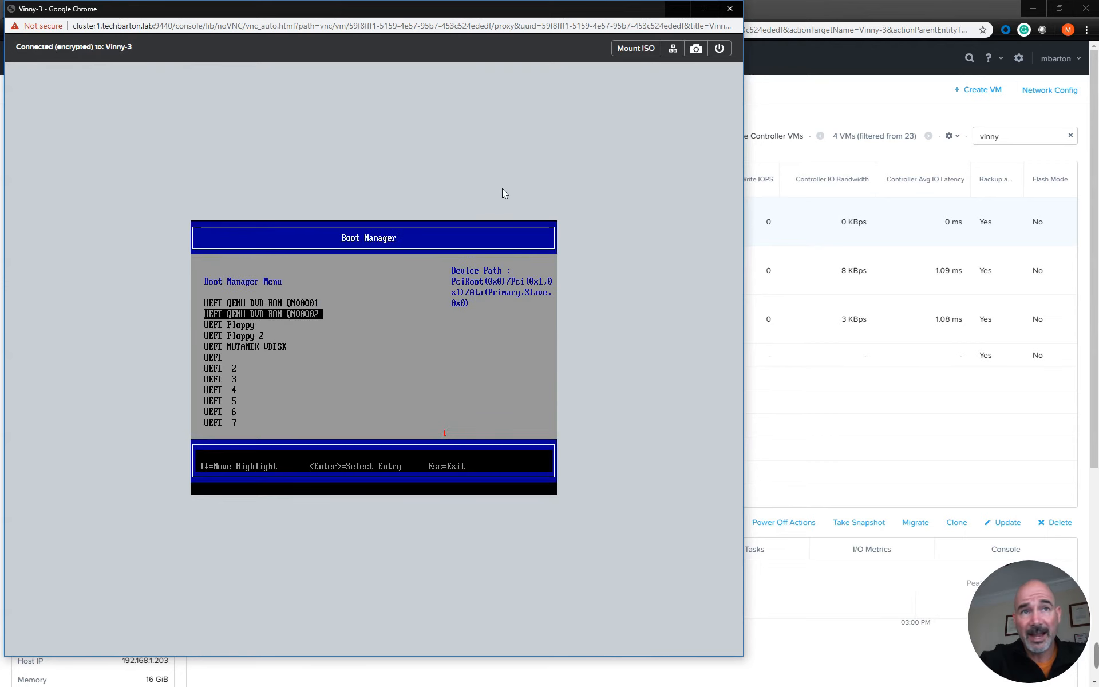
key(Up)
key(Down)
key(Up)
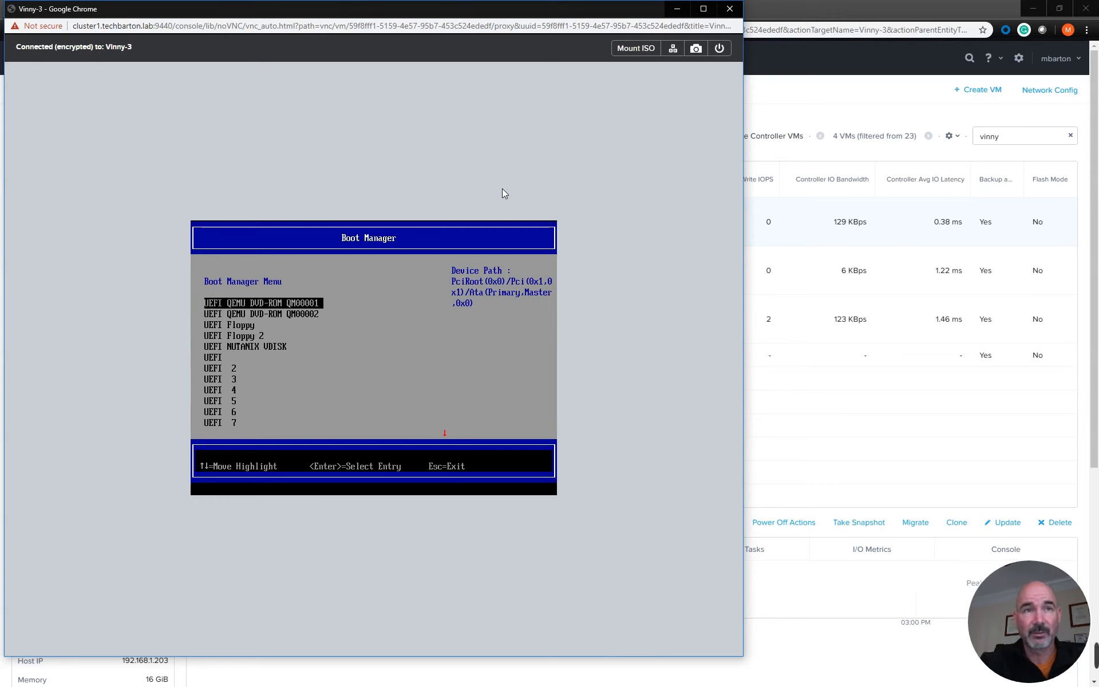
key(Down)
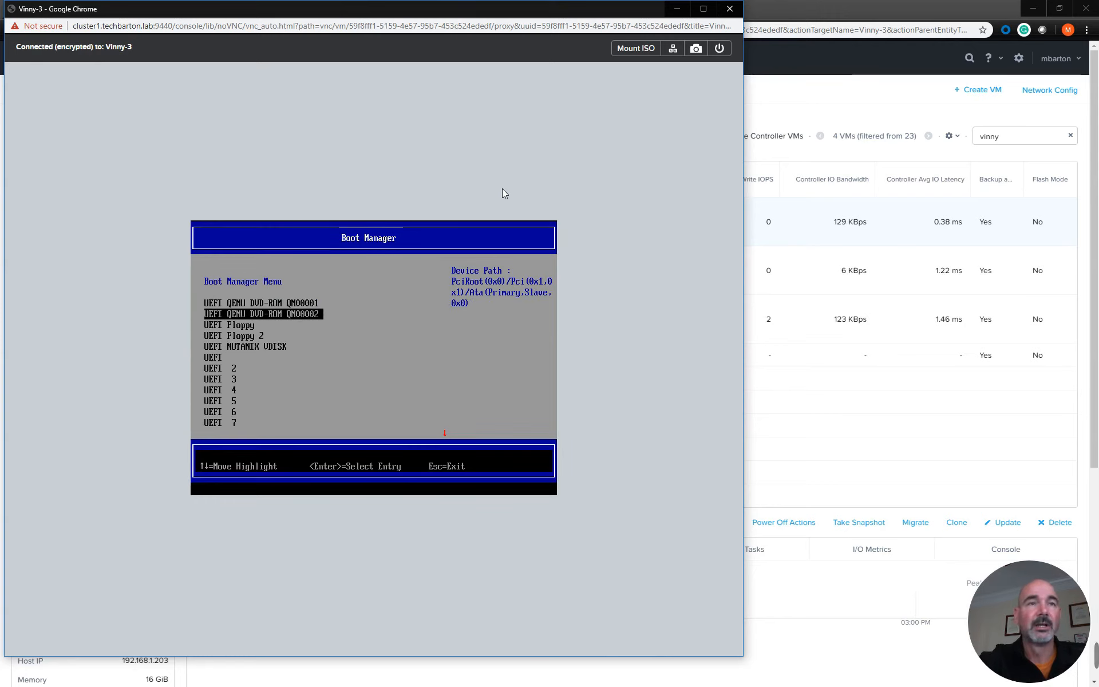
key(Up)
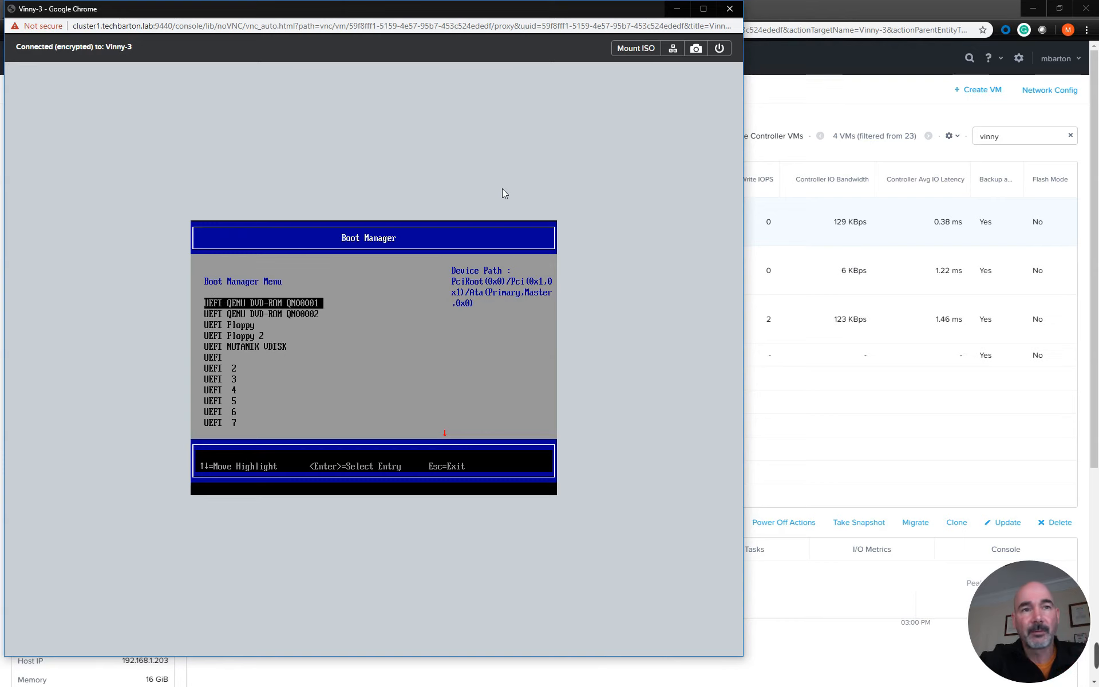
key(Return)
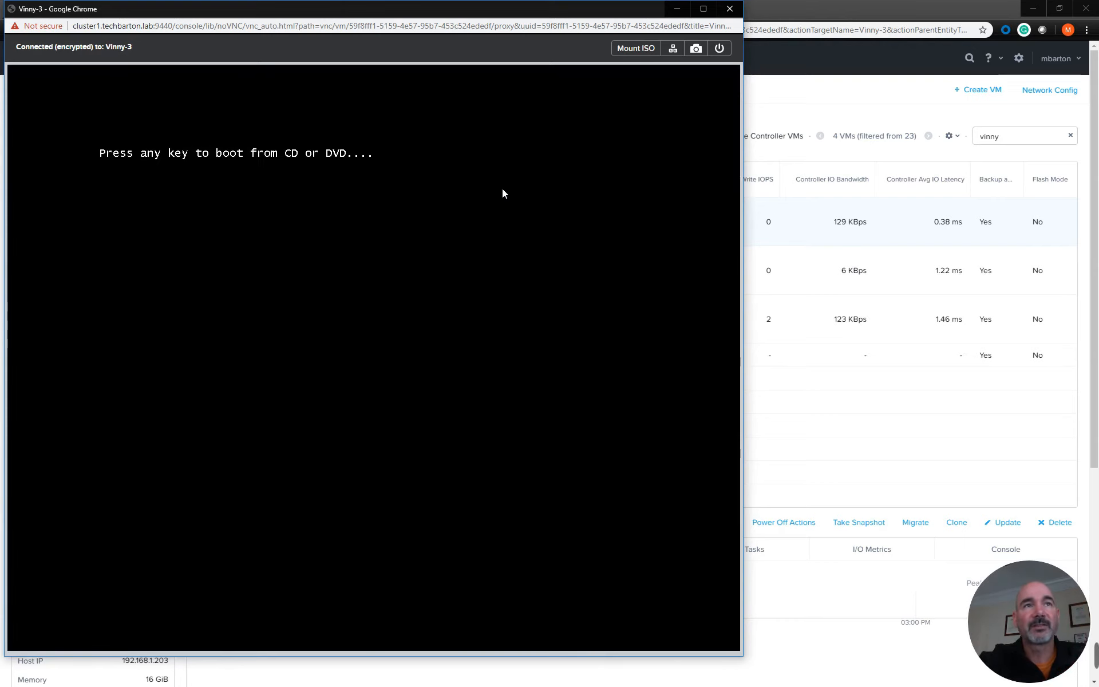
key(Return)
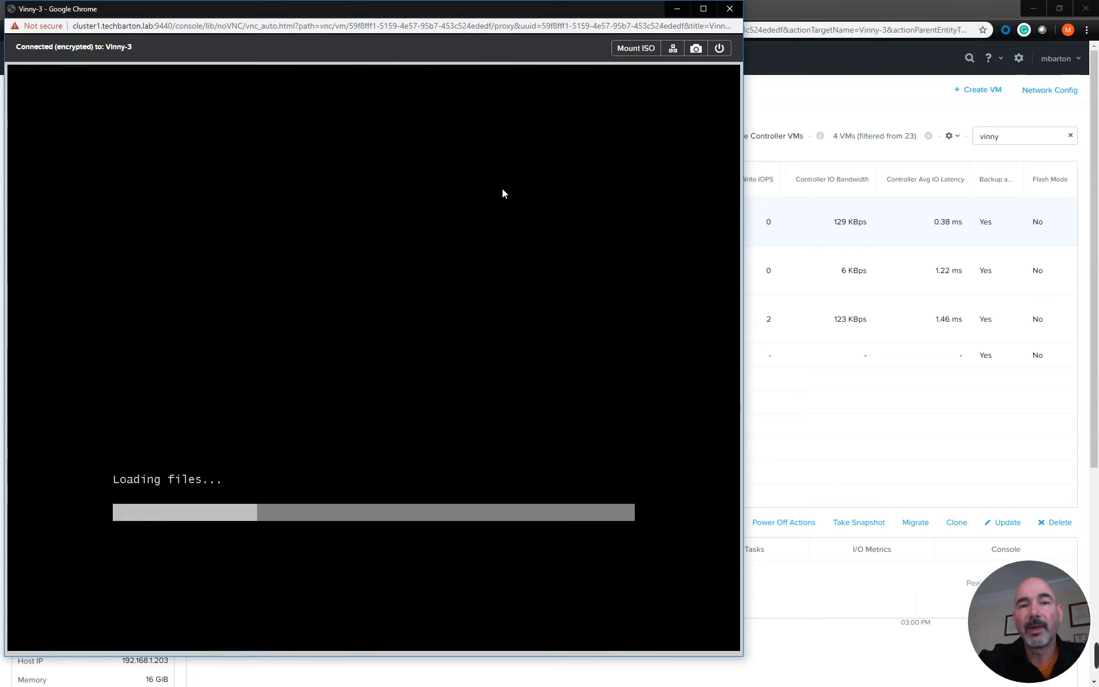
Minimize the Vinny-3 console and go to the Prism Element home dashboard
click(677, 8)
click(17, 58)
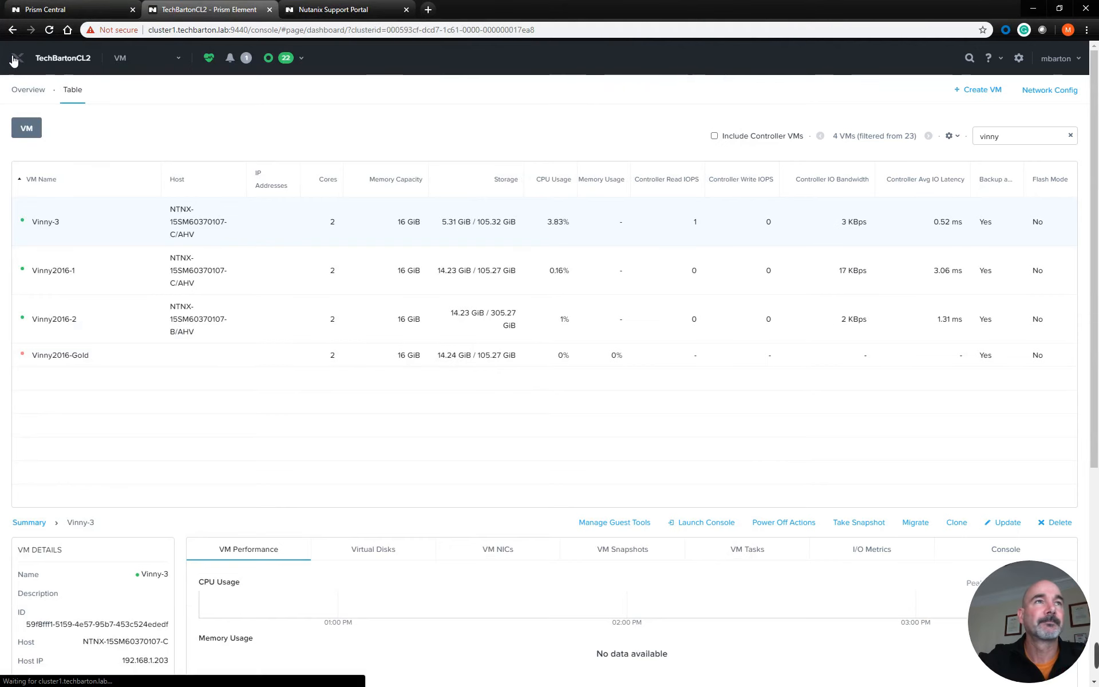